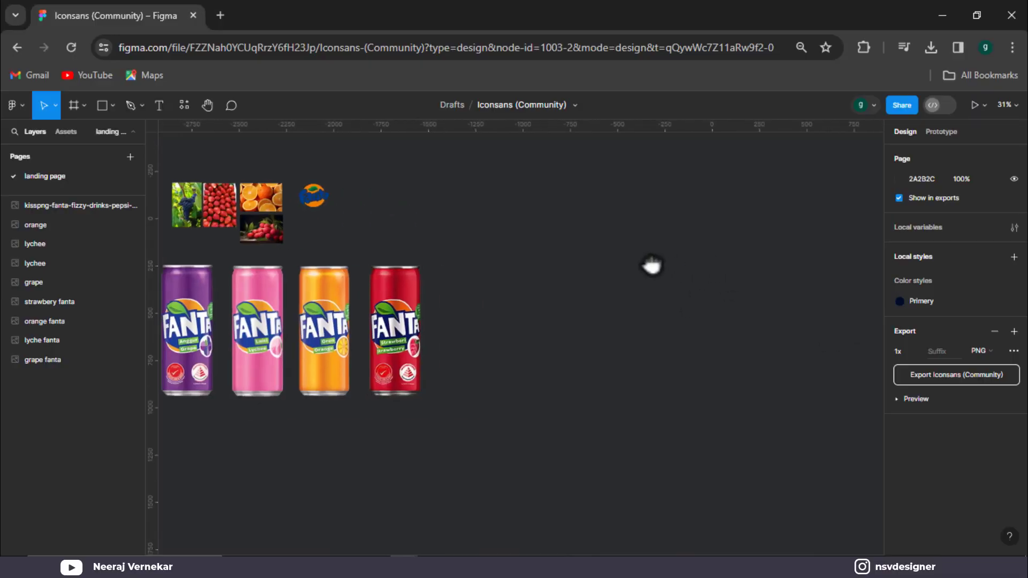
Add a MacBook Pro 16" (1728×1117) frame and name it page 1.
drag(652, 265, 682, 267)
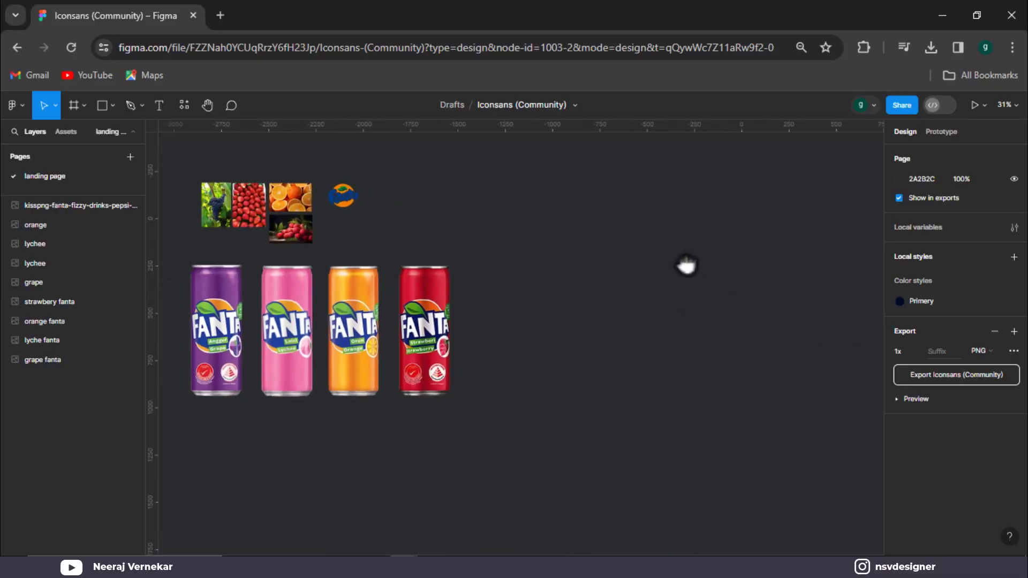
click(81, 106)
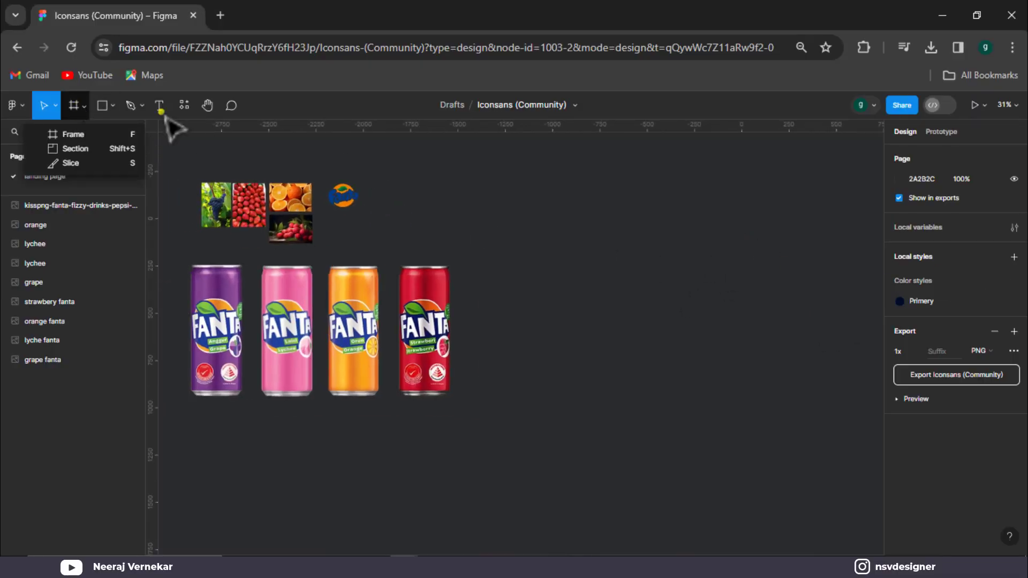
click(911, 137)
click(79, 104)
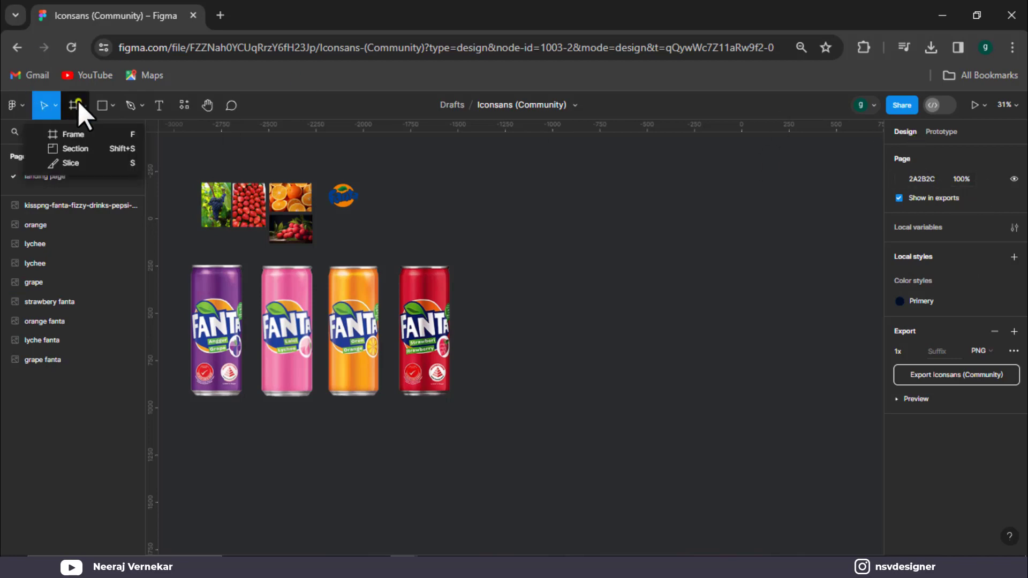
click(70, 132)
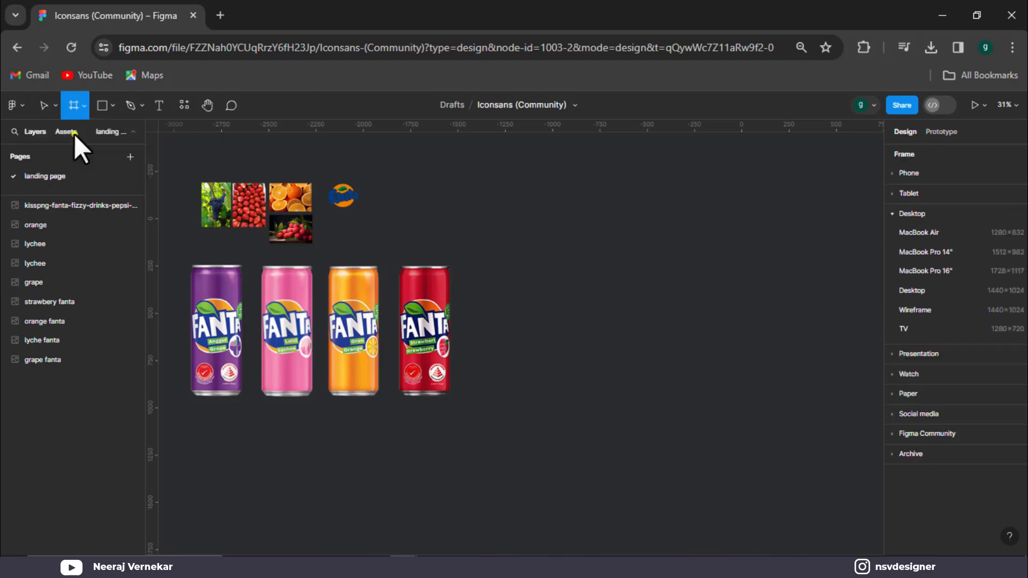
click(962, 269)
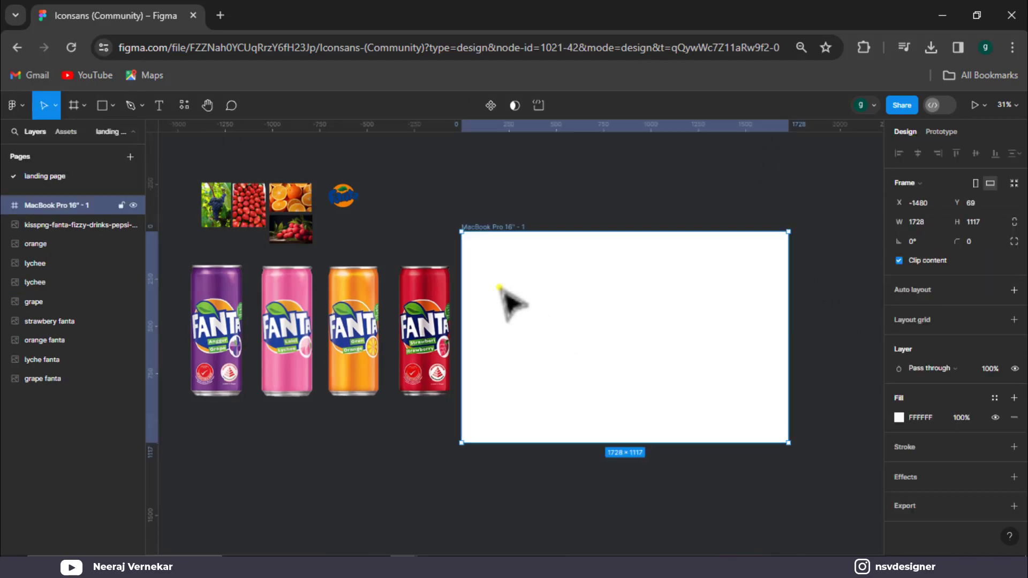
double_click(505, 227)
text(page)
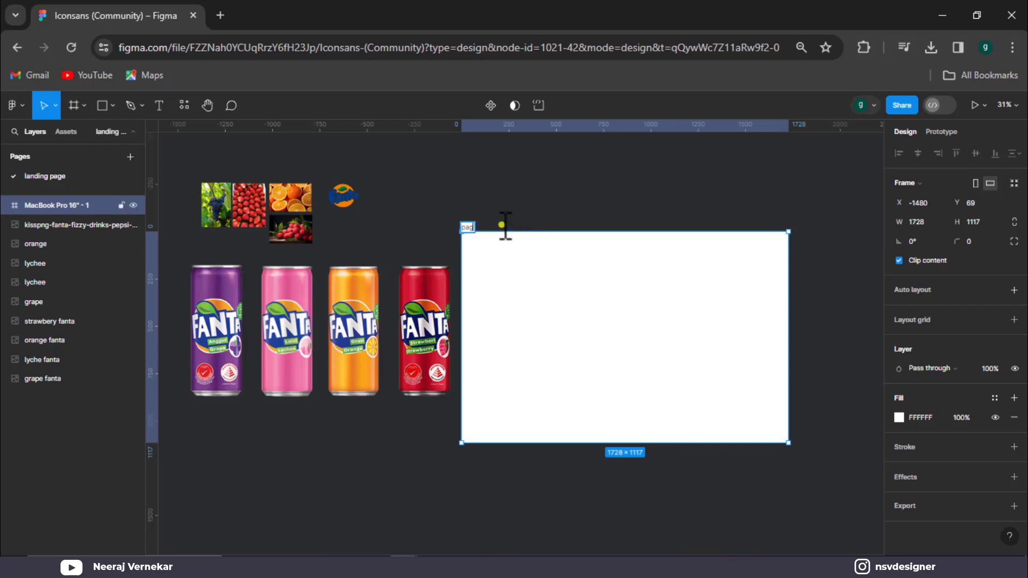
click(573, 228)
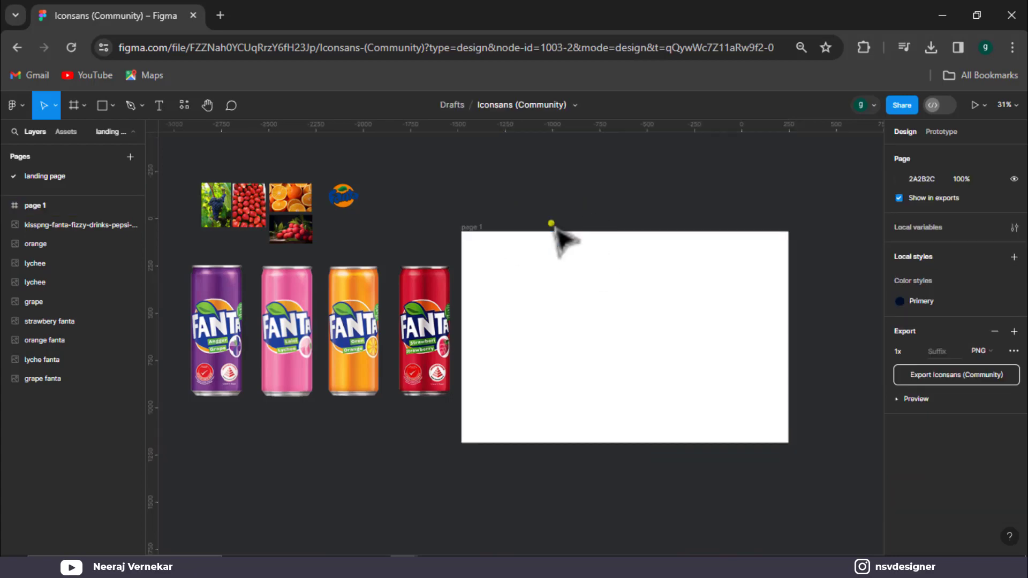
Fill page 1 with the grape can's purple (874A92) using the eyedropper.
click(485, 235)
click(900, 417)
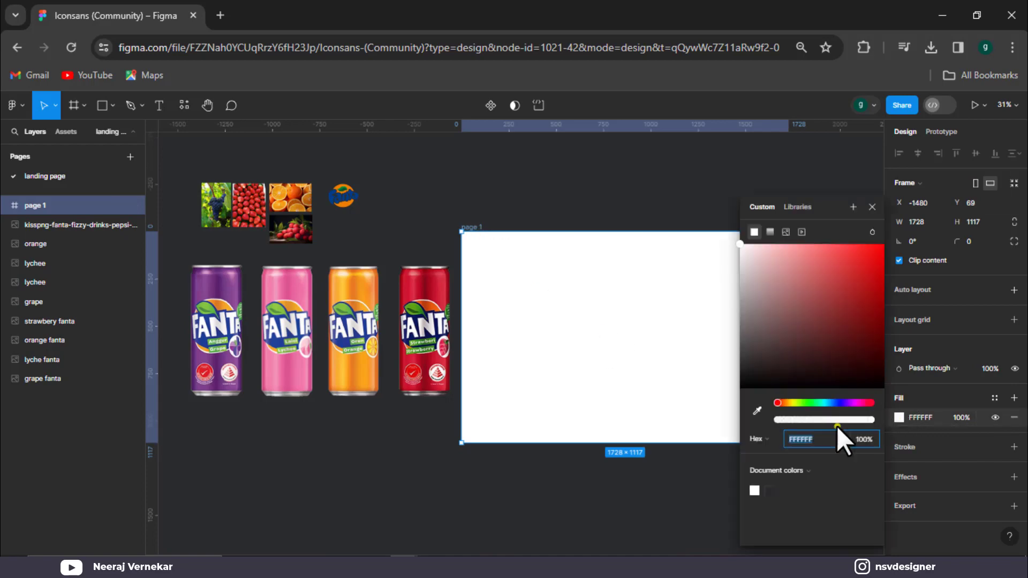
click(754, 413)
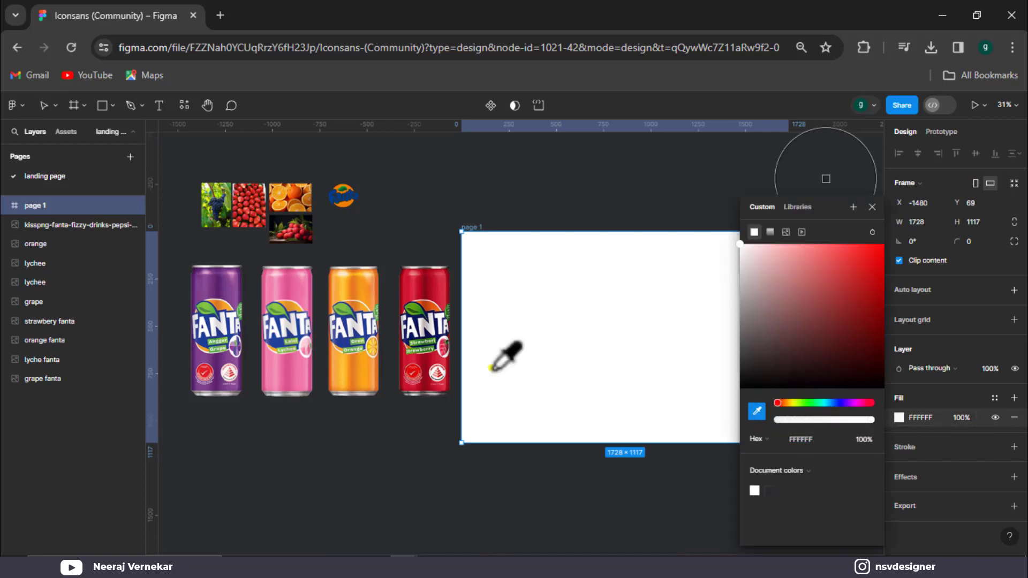
click(204, 279)
click(831, 195)
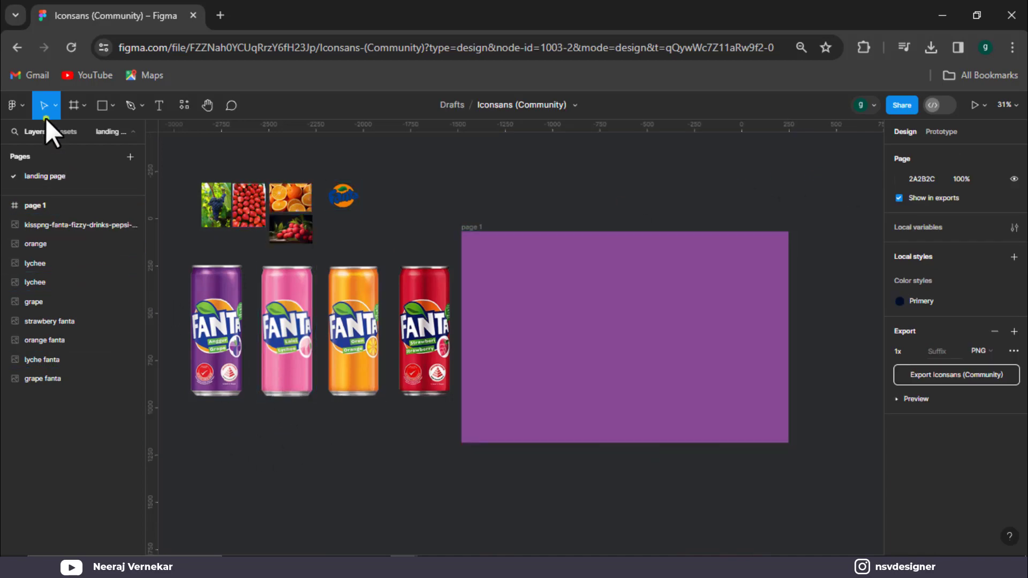
Draw a transparent frame named fants1 around the four Fanta cans.
click(73, 106)
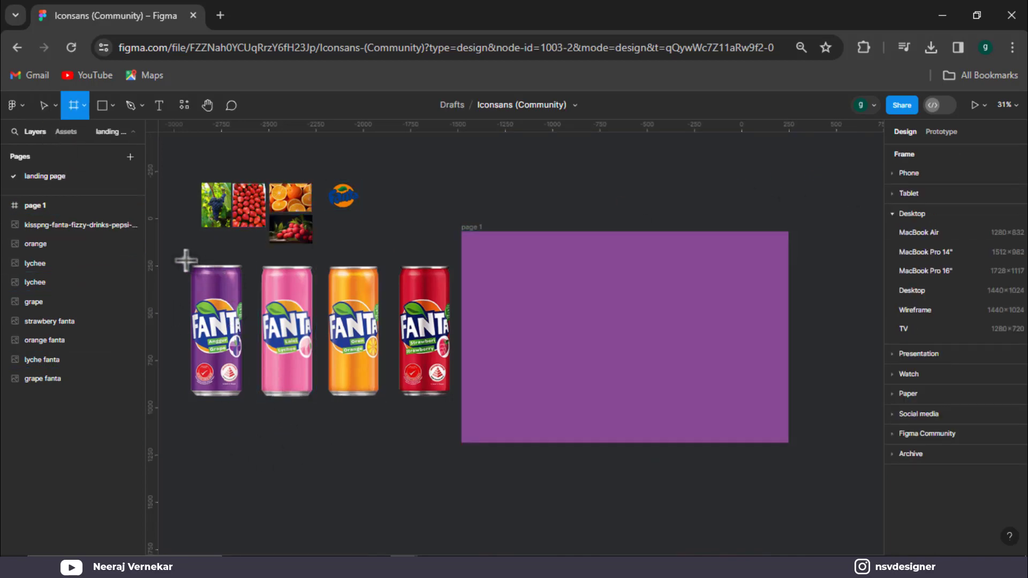
drag(186, 261, 452, 399)
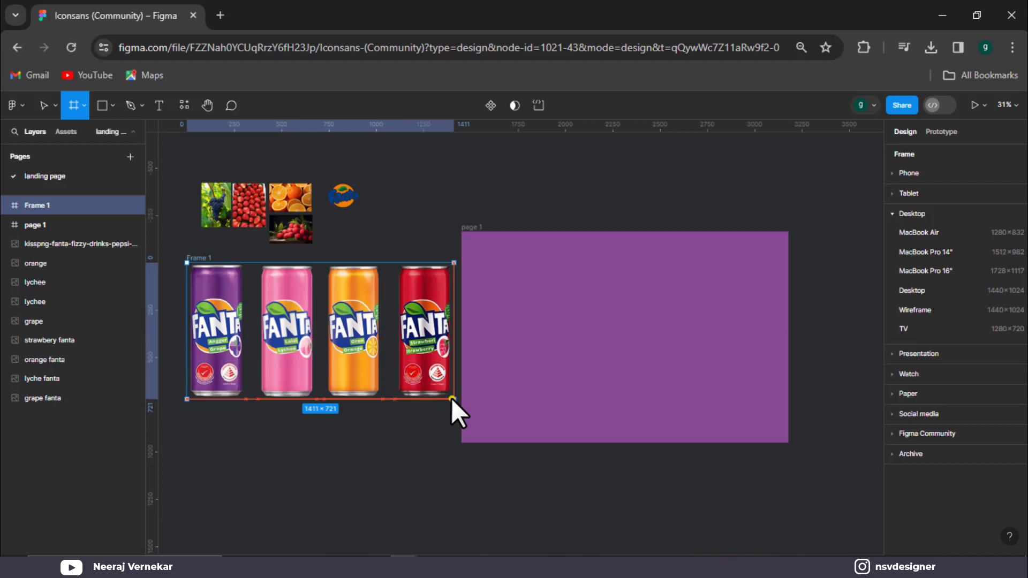
drag(972, 420, 932, 420)
text(fanta1)
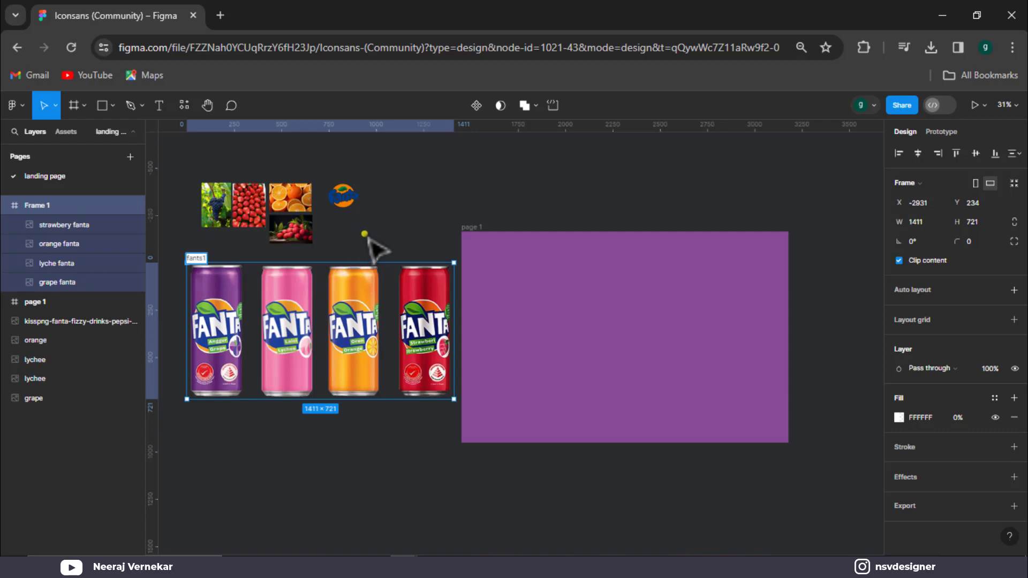
click(316, 289)
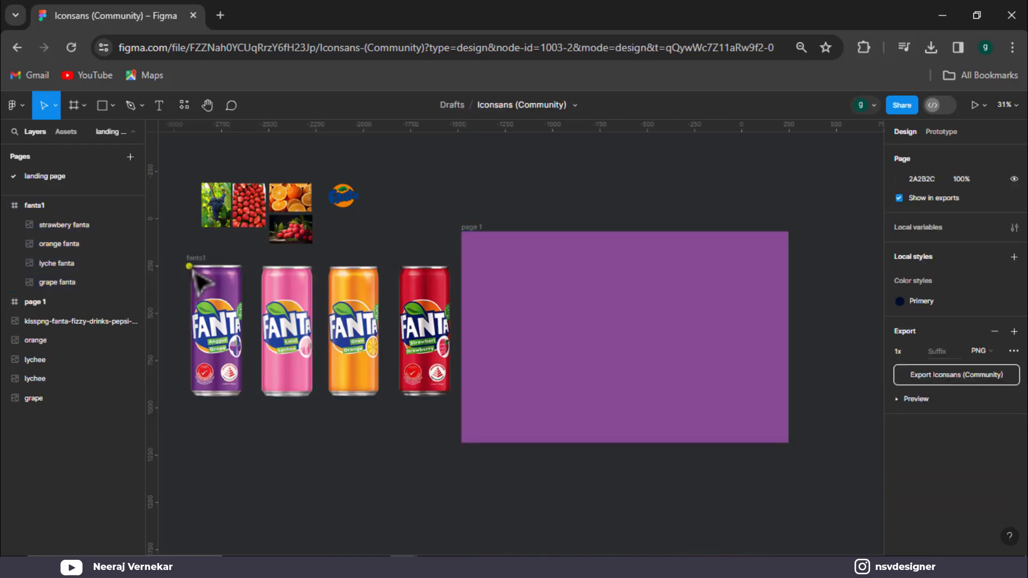
Wrap the cans in a new clipping frame and crop it to 531 px wide.
click(194, 266)
right_click(193, 264)
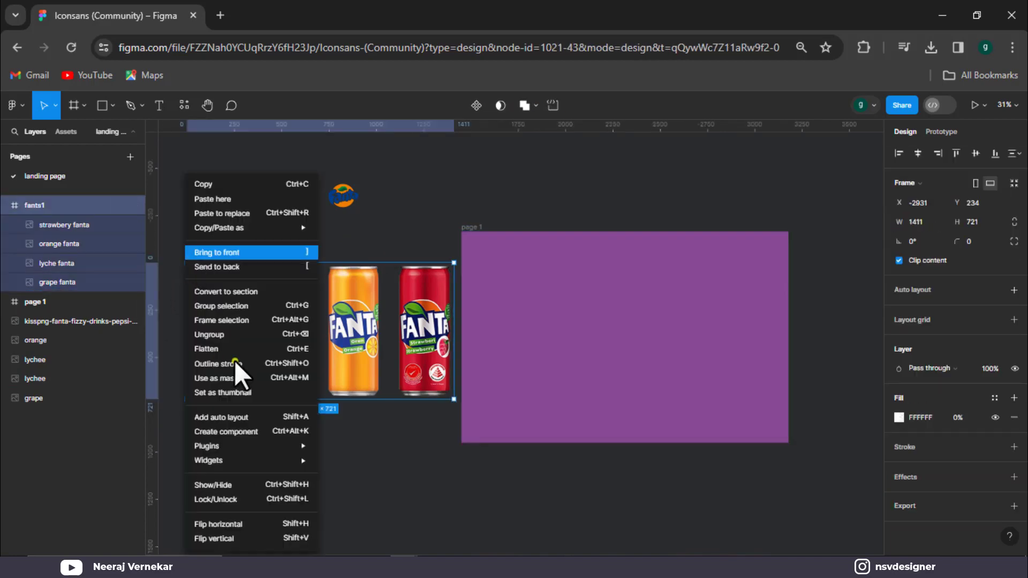
click(249, 315)
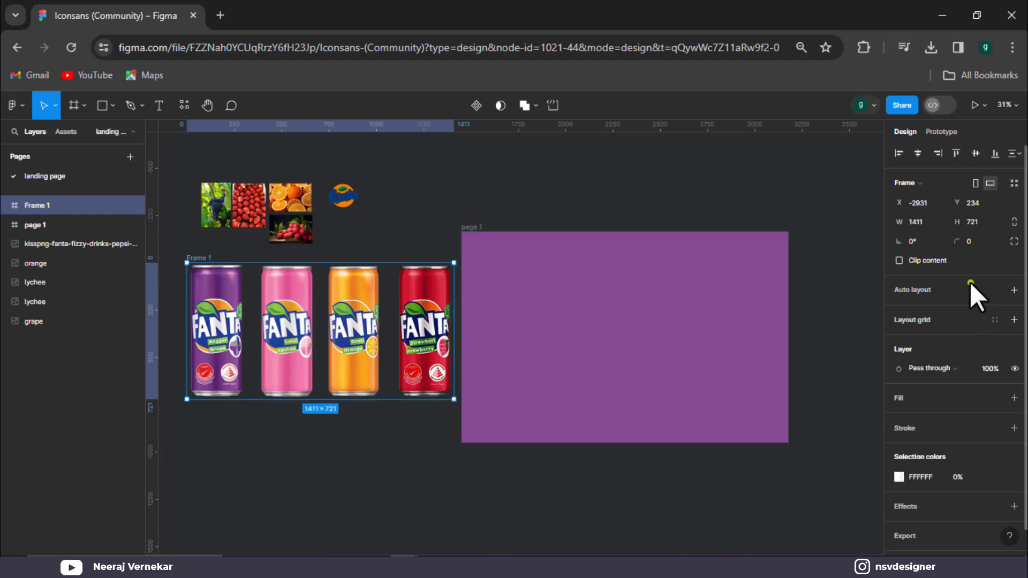
click(915, 259)
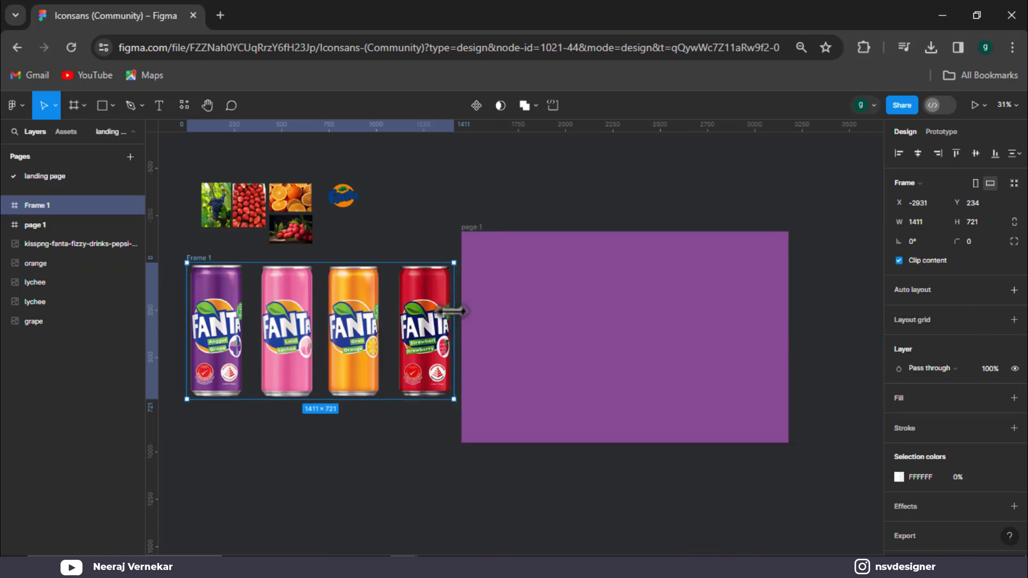
drag(454, 316, 288, 325)
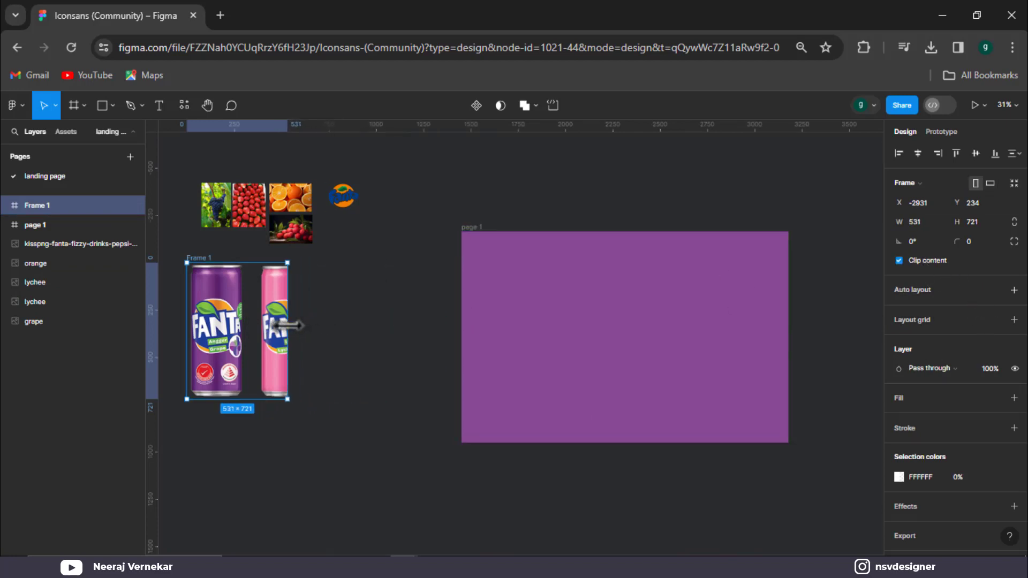
click(351, 332)
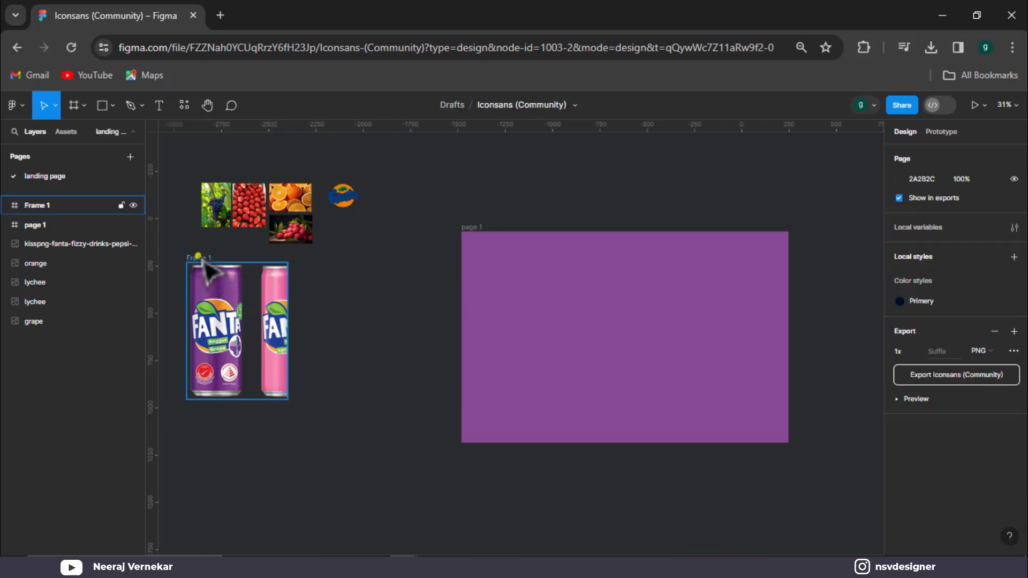
Move the cropped grape-and-lychee can frame inside page 1 at its right edge.
mouse_move(207, 268)
mouse_down()
mouse_move(416, 281)
mouse_move(459, 294)
mouse_move(636, 267)
mouse_move(704, 275)
mouse_up()
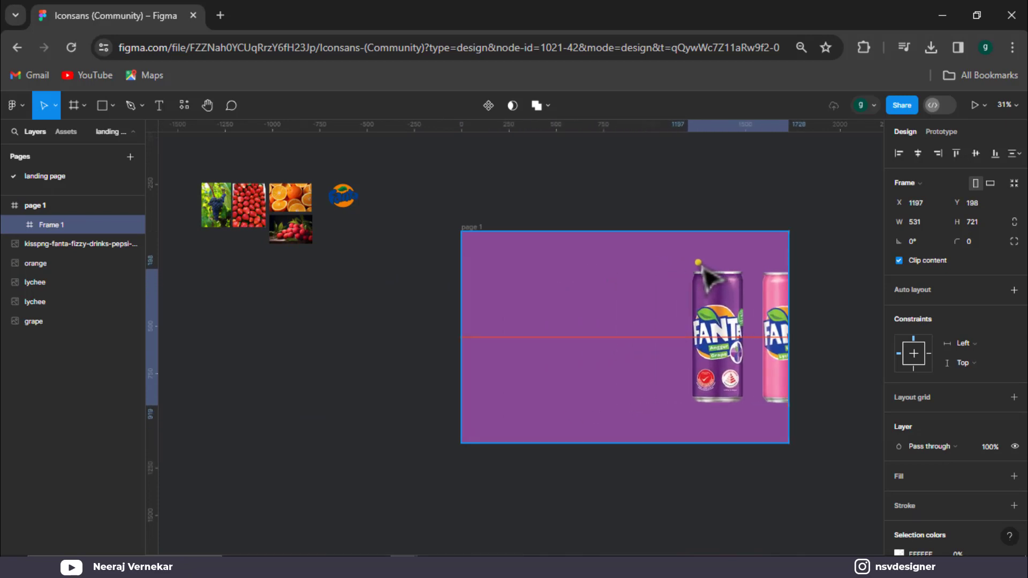
click(701, 215)
drag(465, 225, 414, 228)
scroll(620, 271, up, 3)
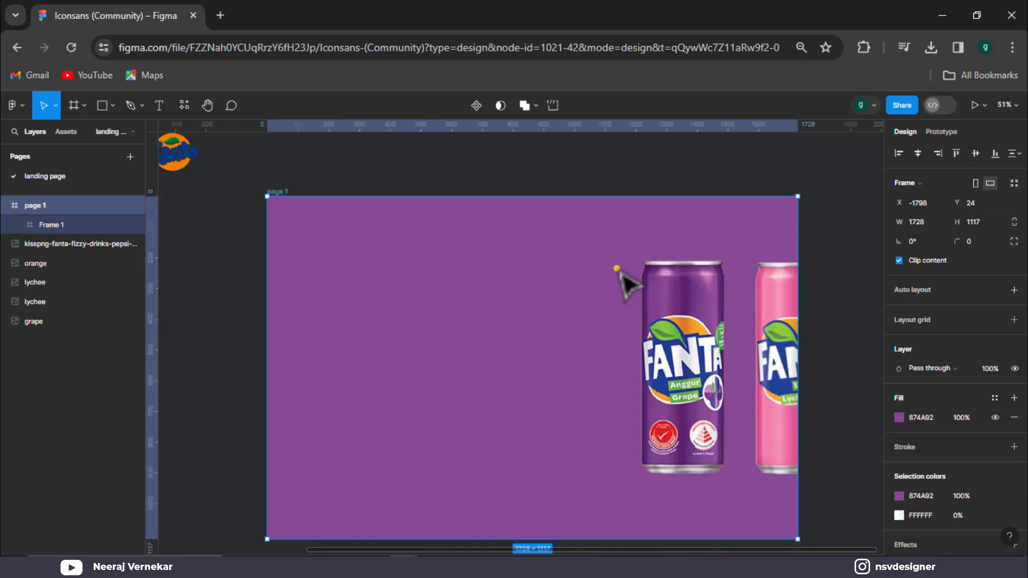
scroll(581, 271, down, 3)
click(230, 379)
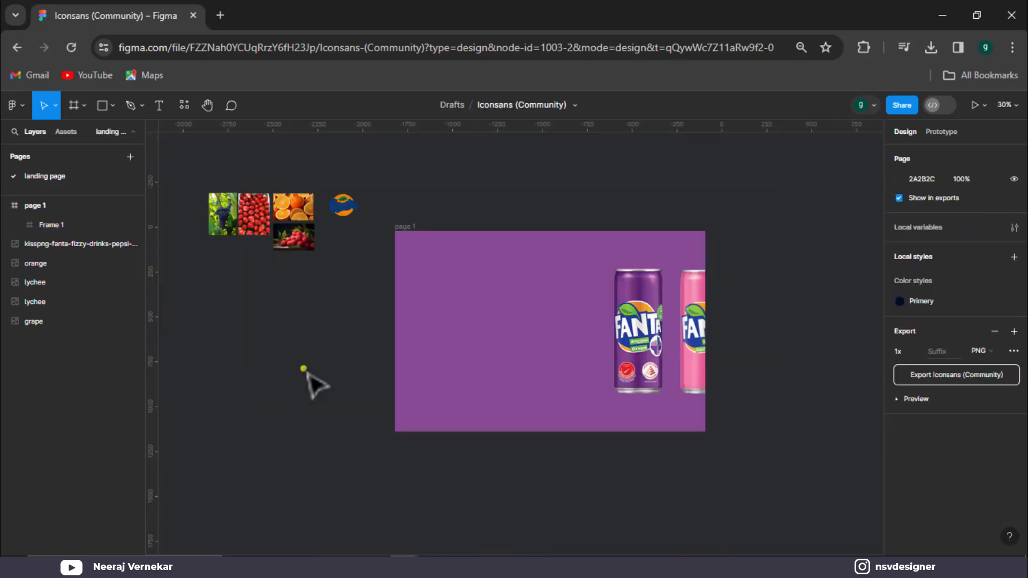
Draw a large circle at page 1's left edge.
scroll(292, 310, up, 1)
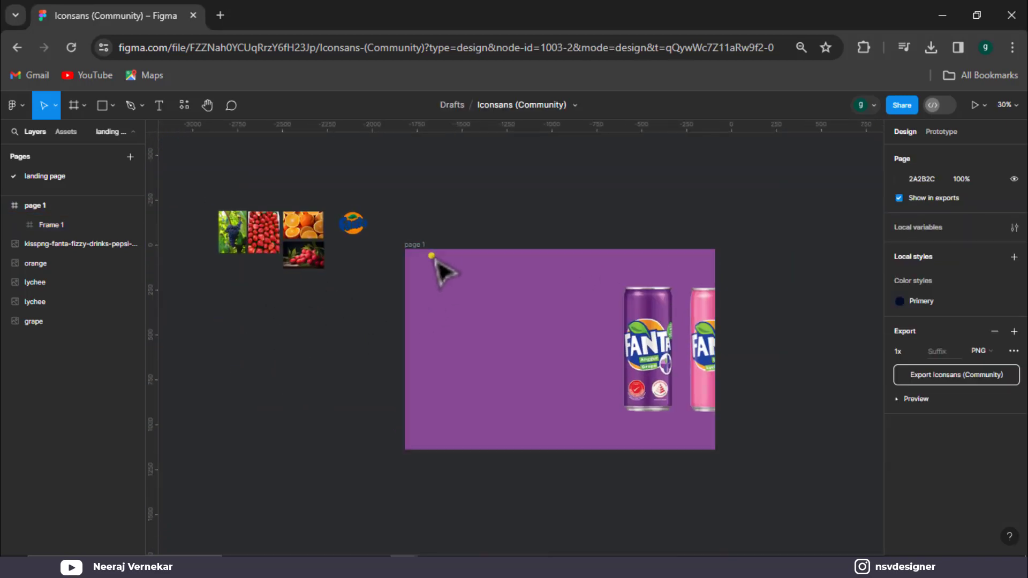
right_click(107, 107)
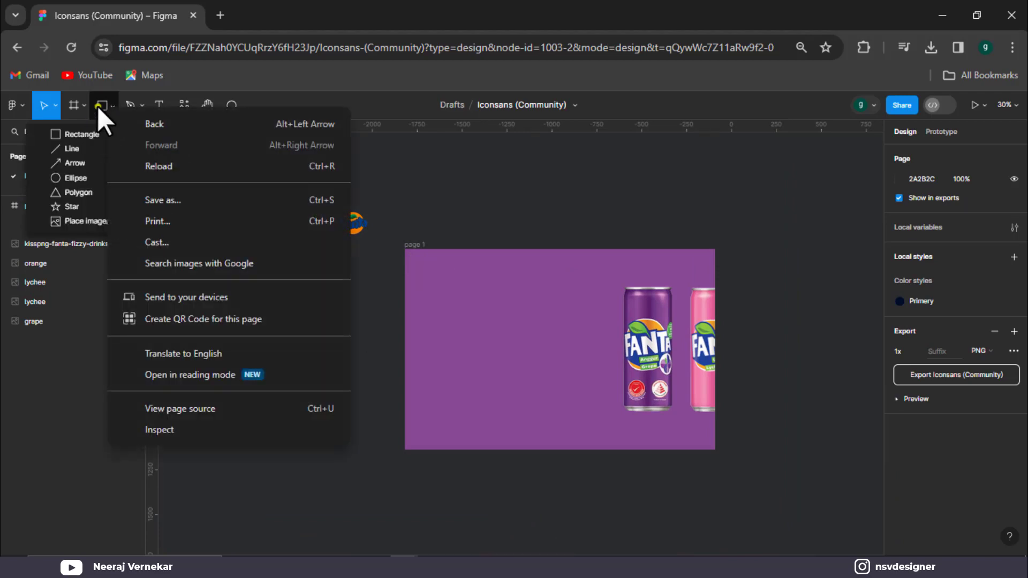
click(101, 106)
click(69, 179)
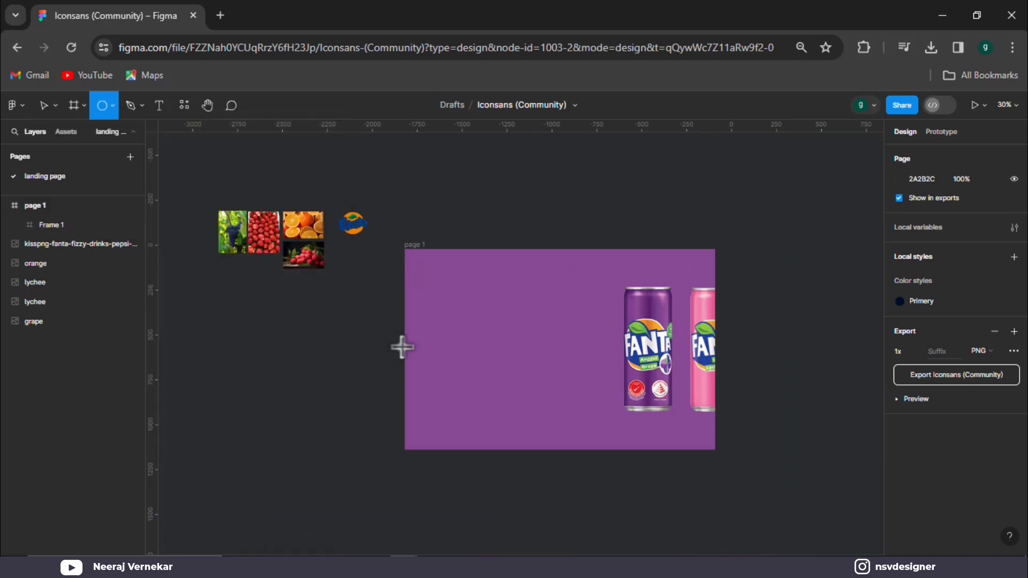
drag(404, 353, 467, 435)
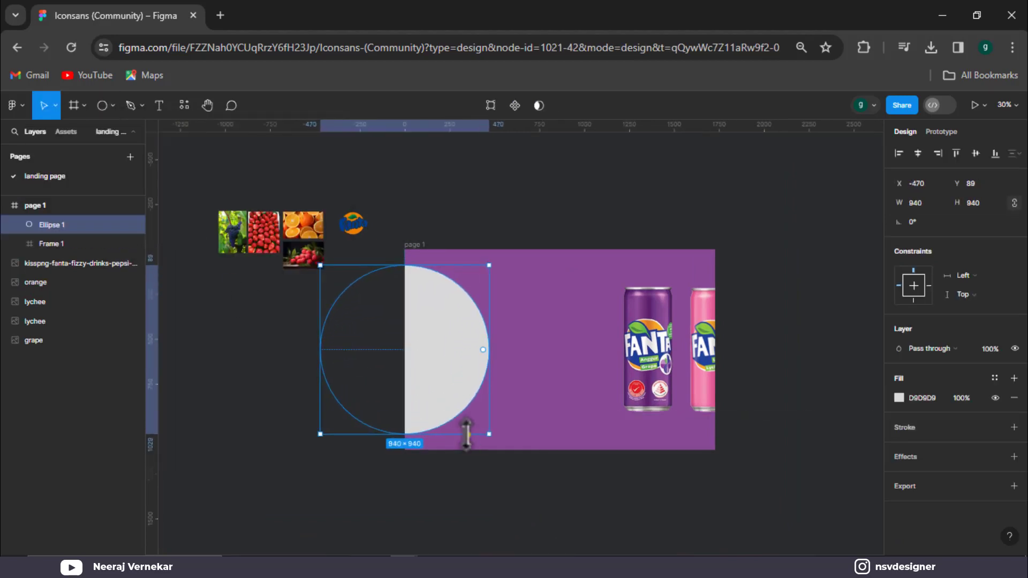
drag(428, 380, 451, 376)
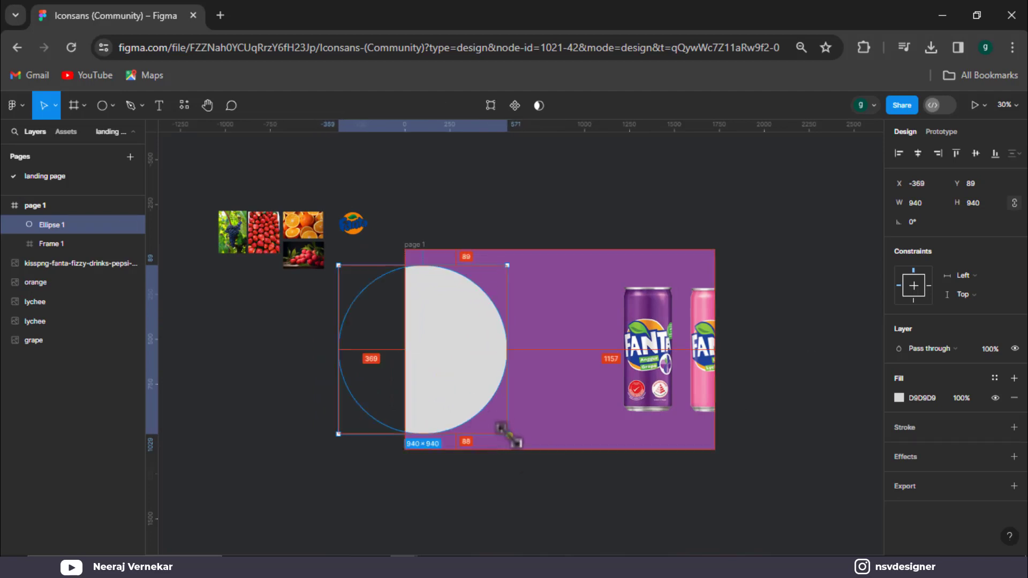
drag(508, 435, 483, 423)
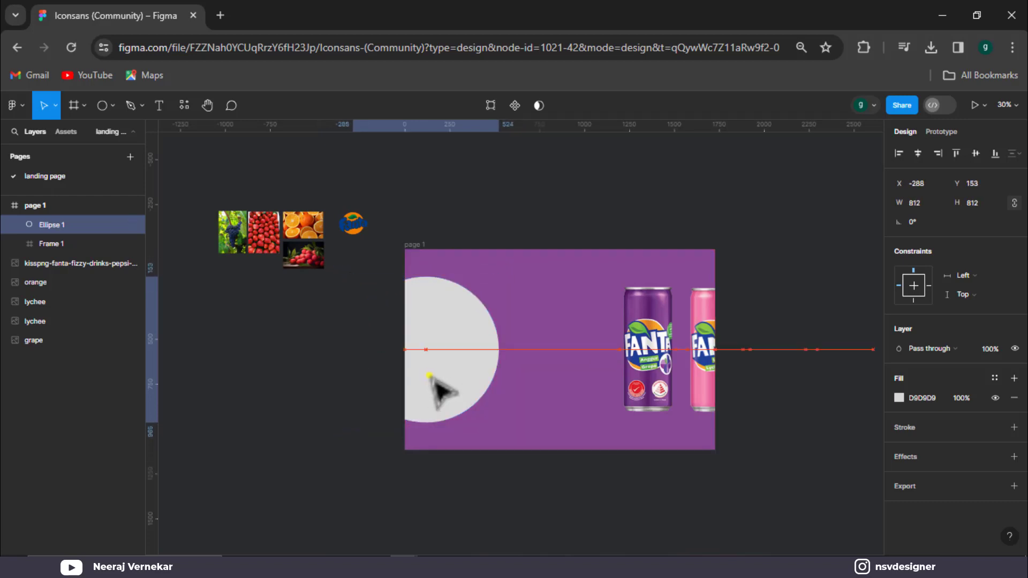
Mask the grape photo into the circle, enlarge it, and place the Fanta logo top-left.
drag(243, 244, 455, 358)
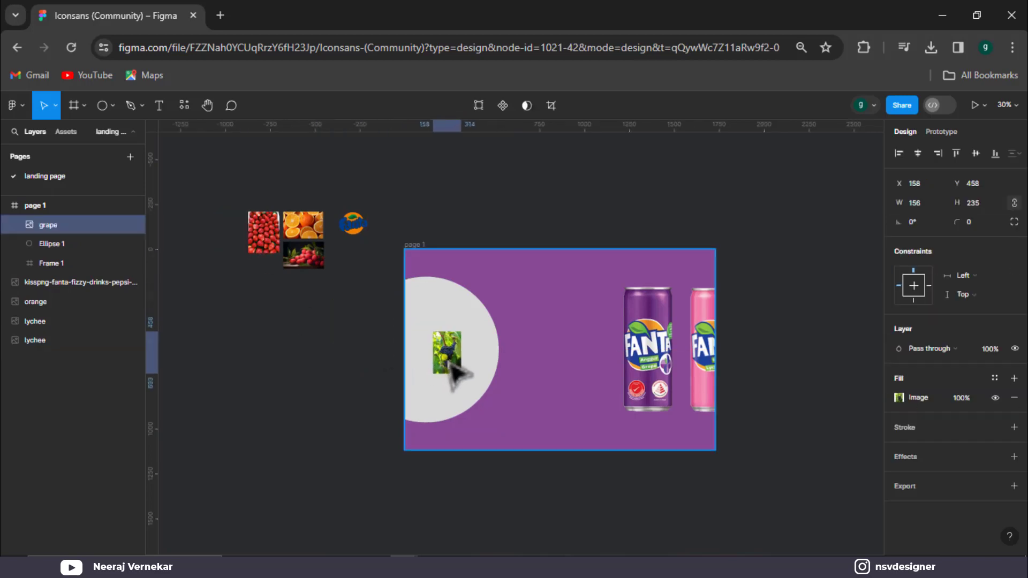
shift+click(479, 325)
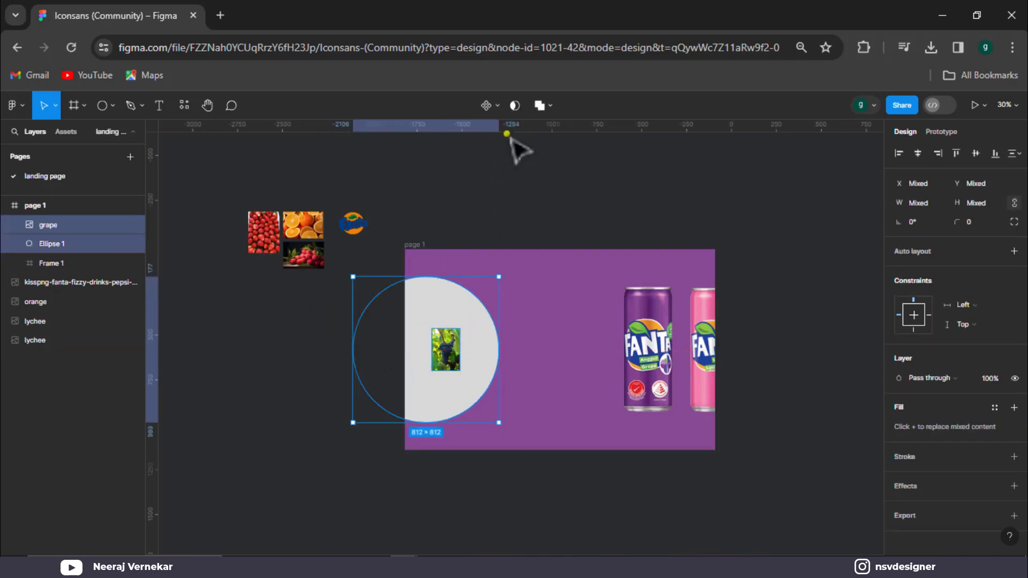
click(514, 105)
click(458, 366)
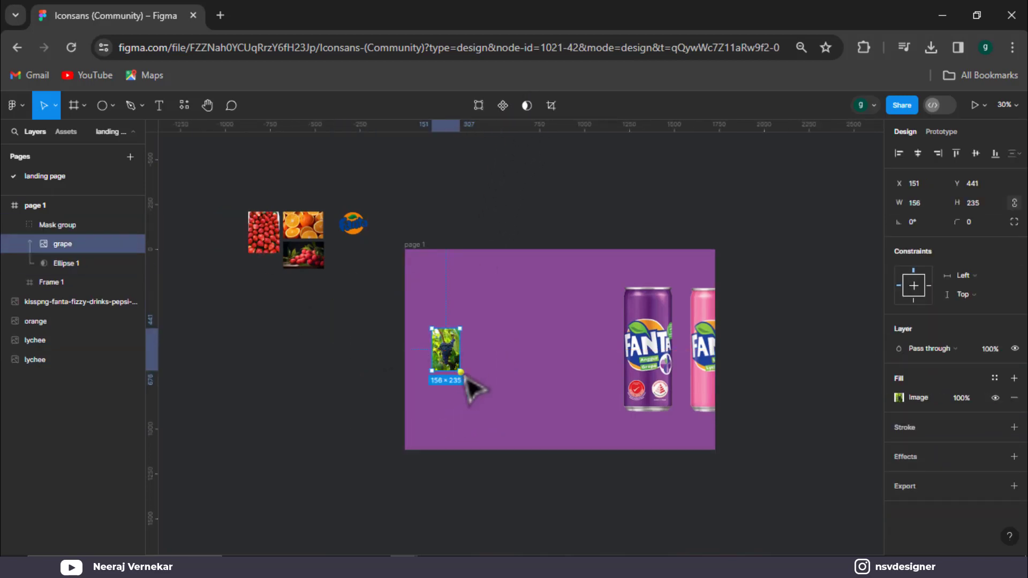
mouse_move(460, 371)
mouse_down()
mouse_move(512, 409)
mouse_move(467, 366)
mouse_up()
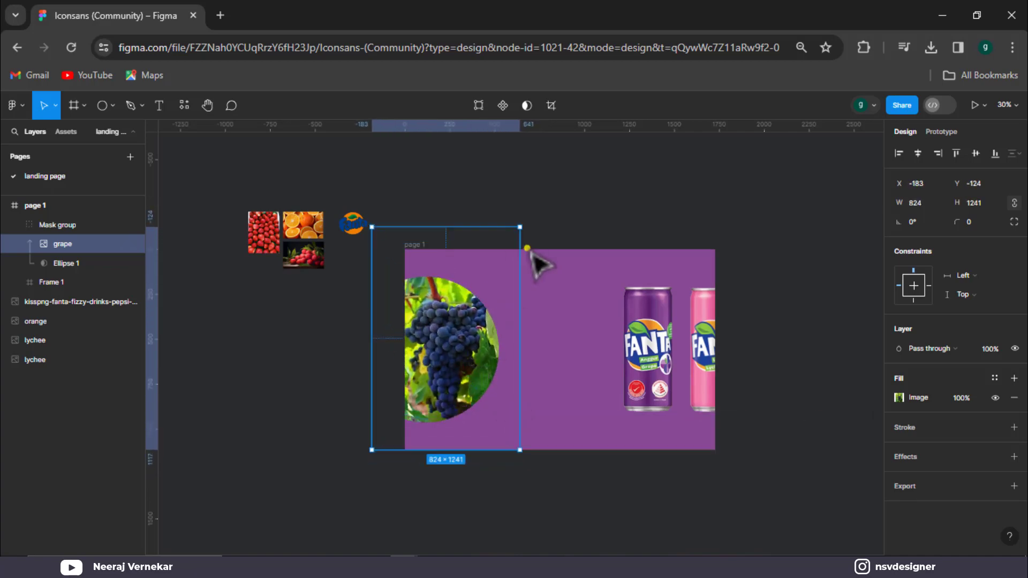
click(487, 232)
drag(454, 328, 439, 319)
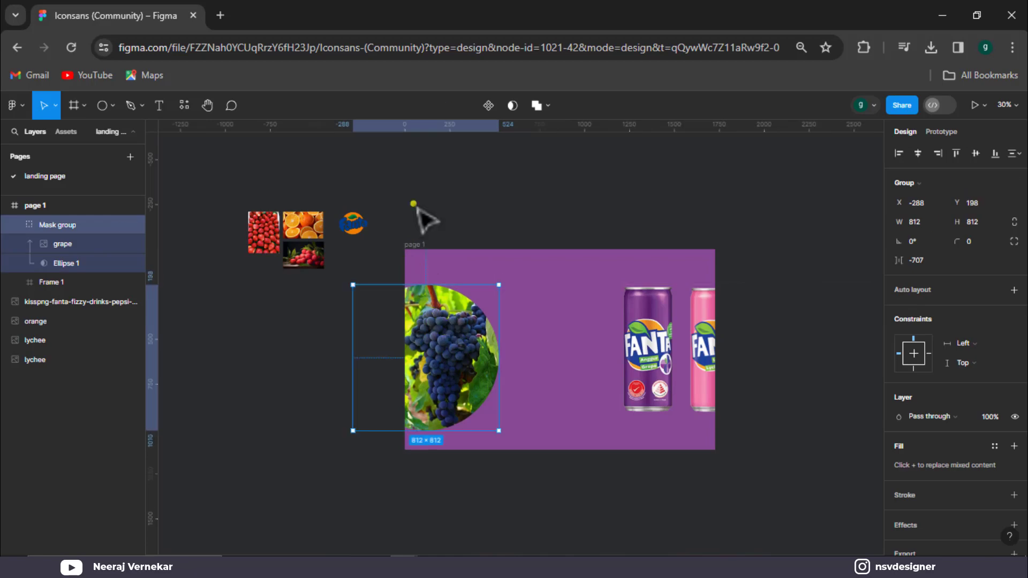
drag(354, 225, 450, 278)
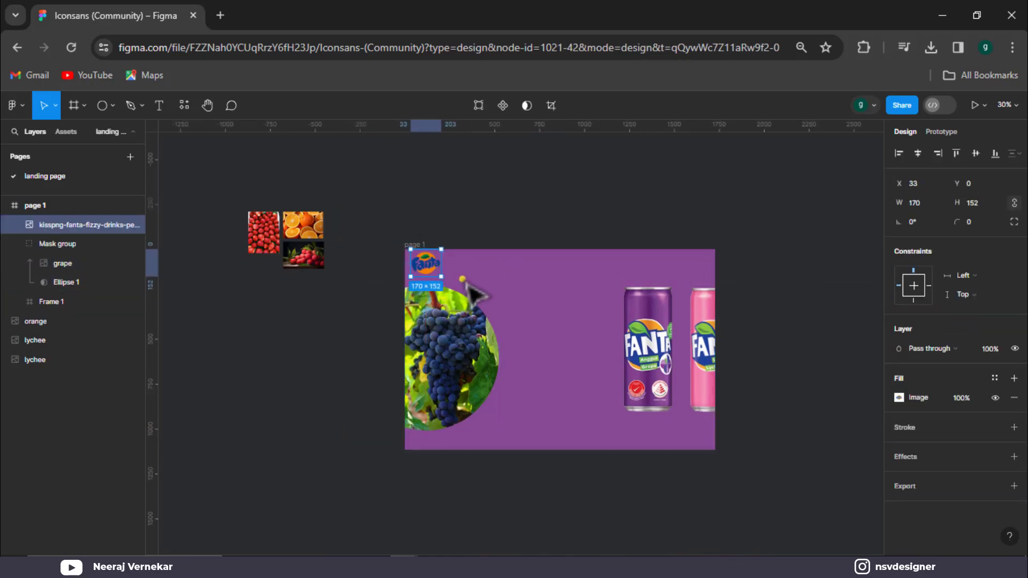
Shrink the Fanta logo and tuck it into page 1's top-left corner.
scroll(441, 272, up, 3)
drag(429, 275, 422, 270)
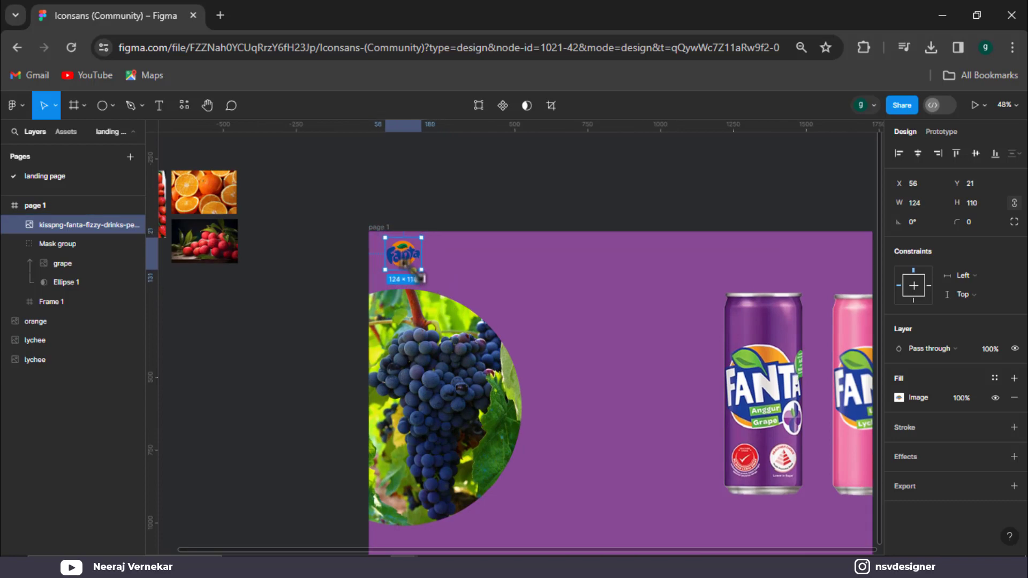
click(343, 268)
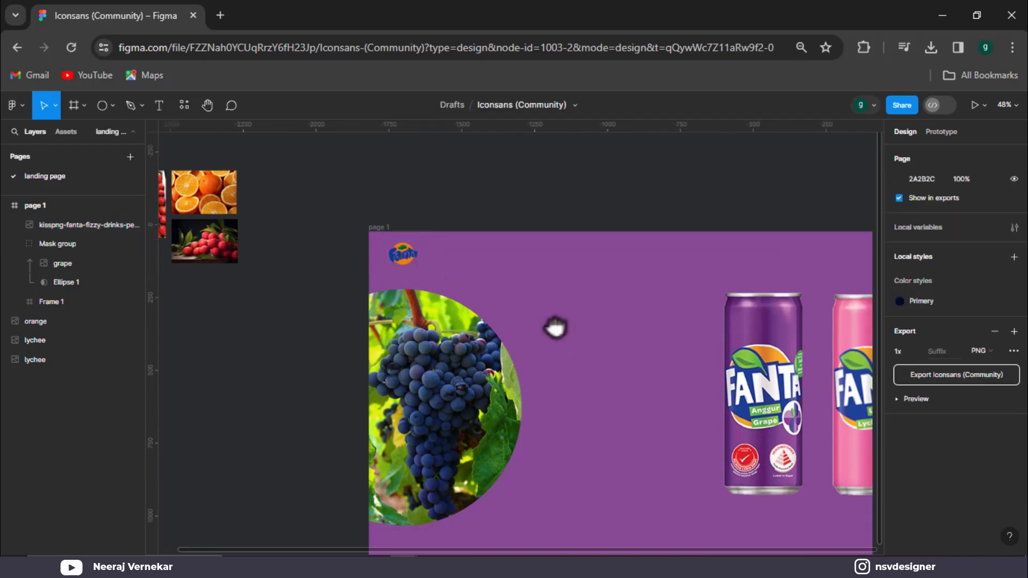
drag(551, 326, 441, 288)
scroll(376, 278, up, 2)
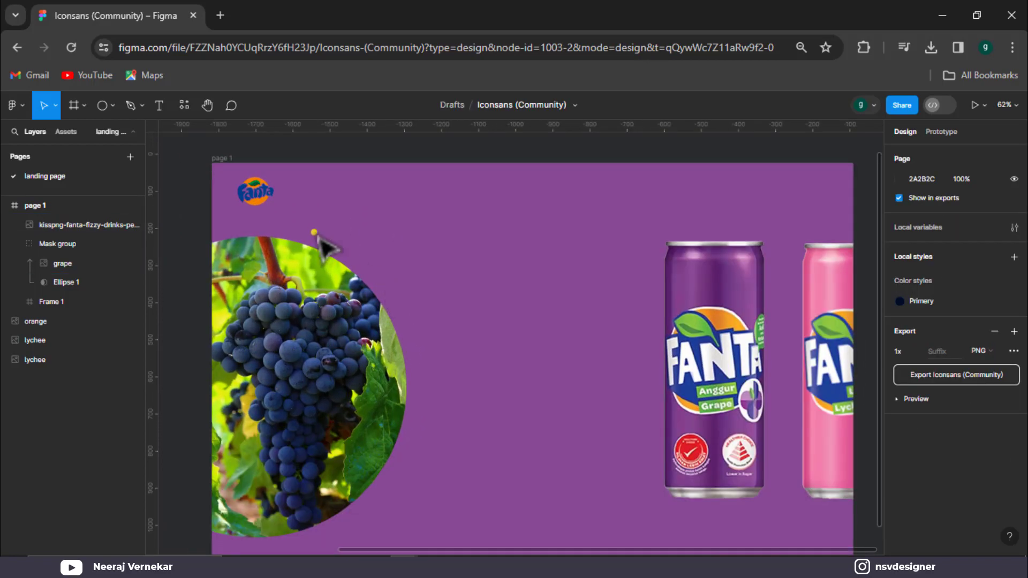
click(294, 203)
drag(294, 205, 251, 230)
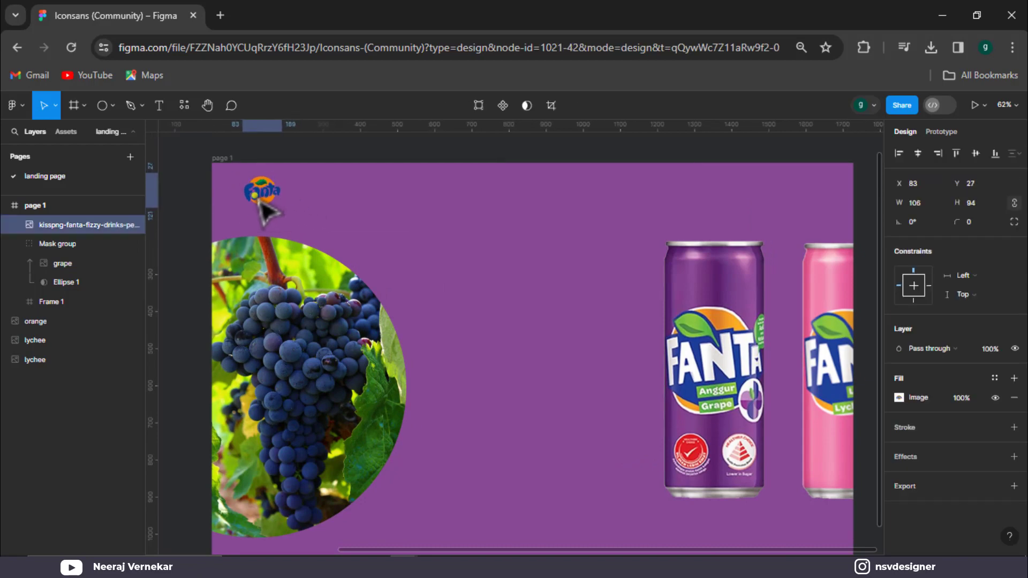
Give the grape circle a 45% drop shadow with X 13, Y 23, blur 37.1.
click(258, 252)
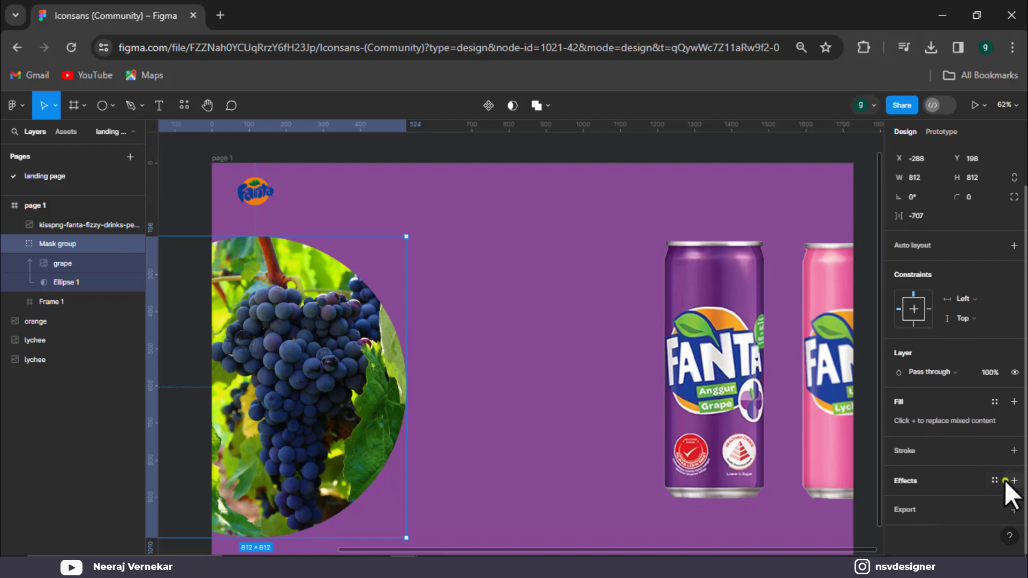
click(1009, 480)
click(901, 500)
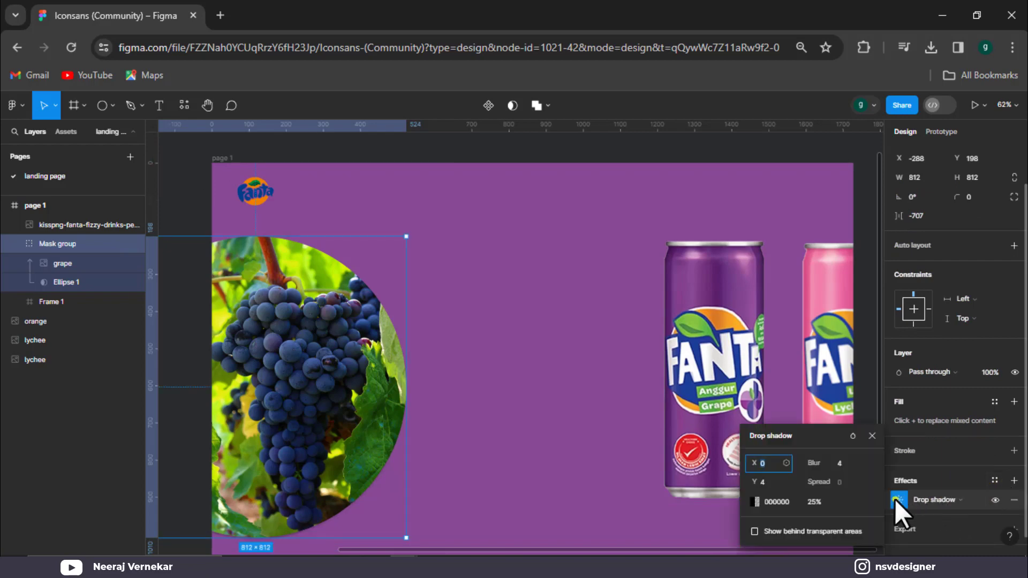
drag(814, 502, 811, 486)
drag(768, 483, 835, 482)
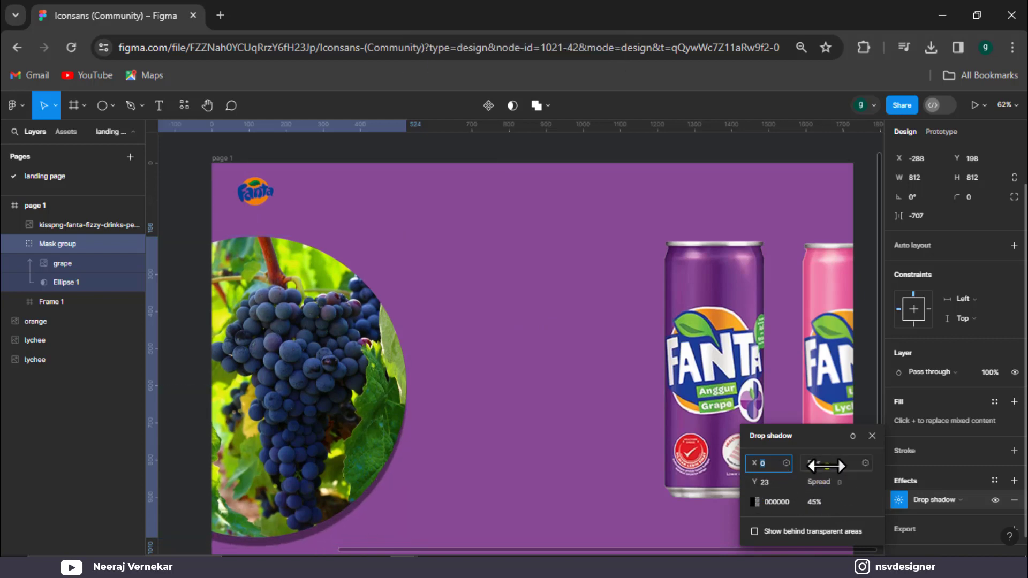
mouse_move(781, 463)
mouse_down()
mouse_move(792, 464)
mouse_move(79, 465)
mouse_up()
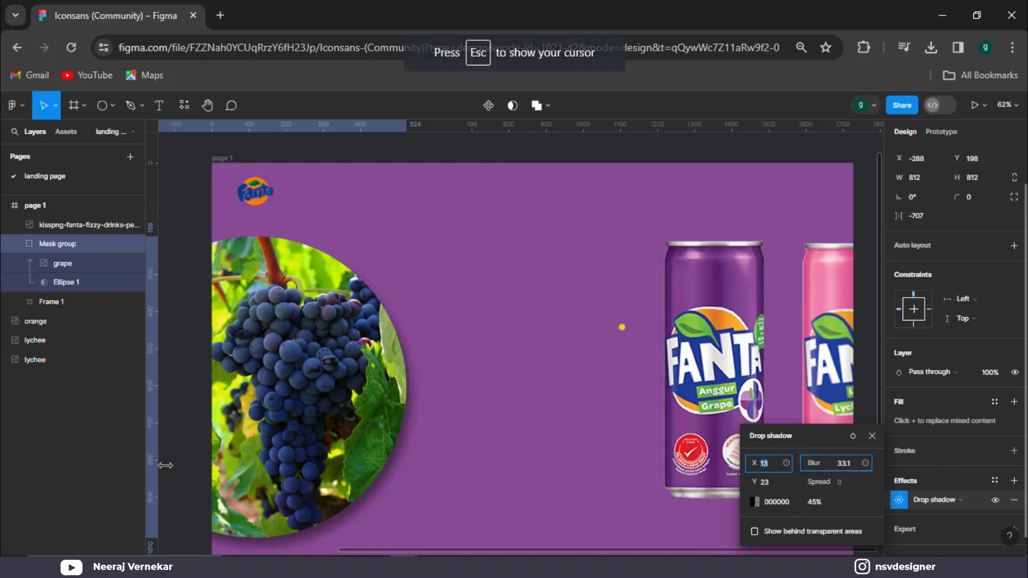
click(872, 436)
click(522, 364)
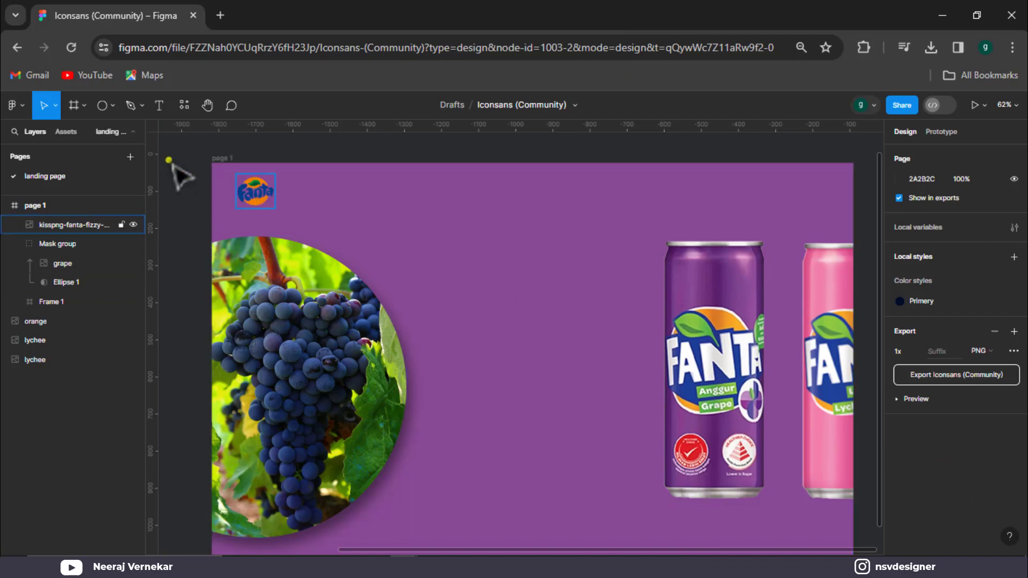
Start a new text layer above page 1.
click(255, 191)
click(372, 214)
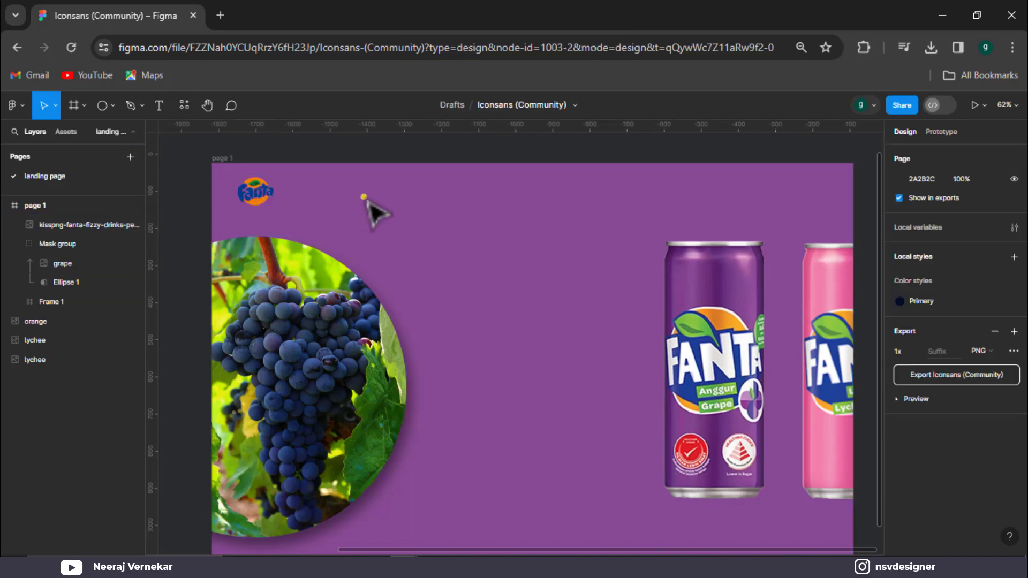
scroll(292, 161, up, 2)
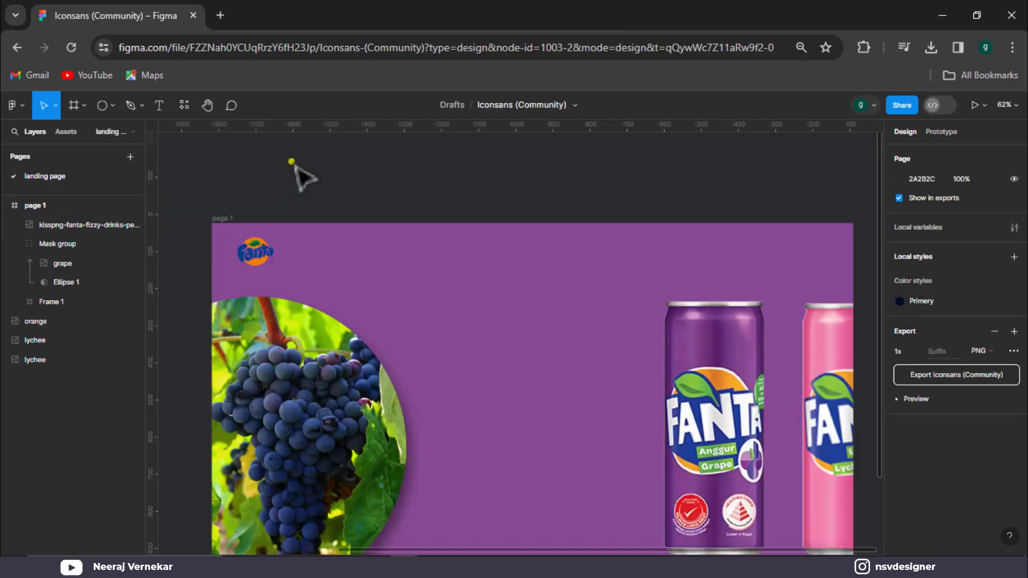
click(160, 105)
click(321, 176)
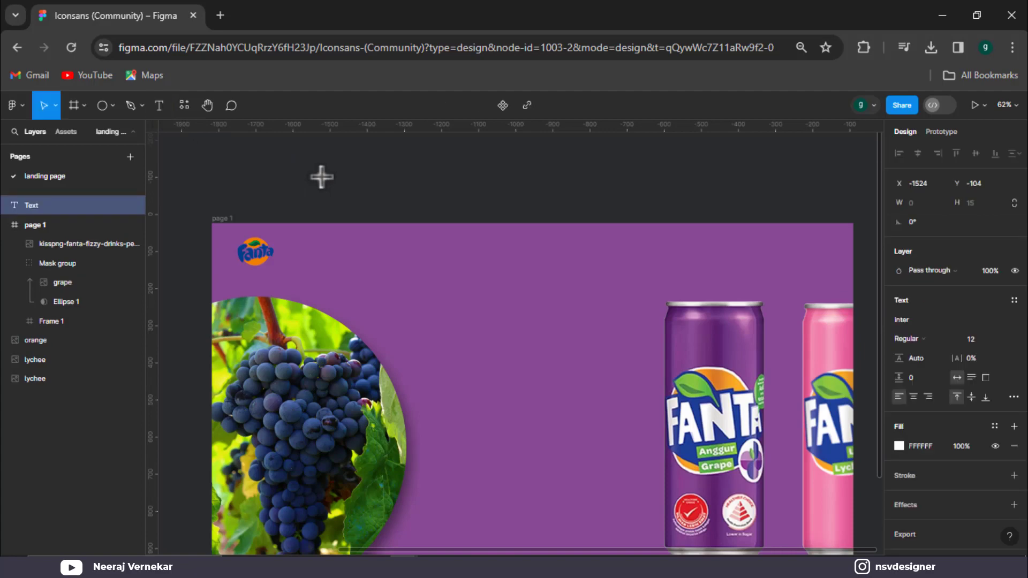
text(HOME)
Make a white HOME text at size 20 and move it to page 1's top.
click(328, 180)
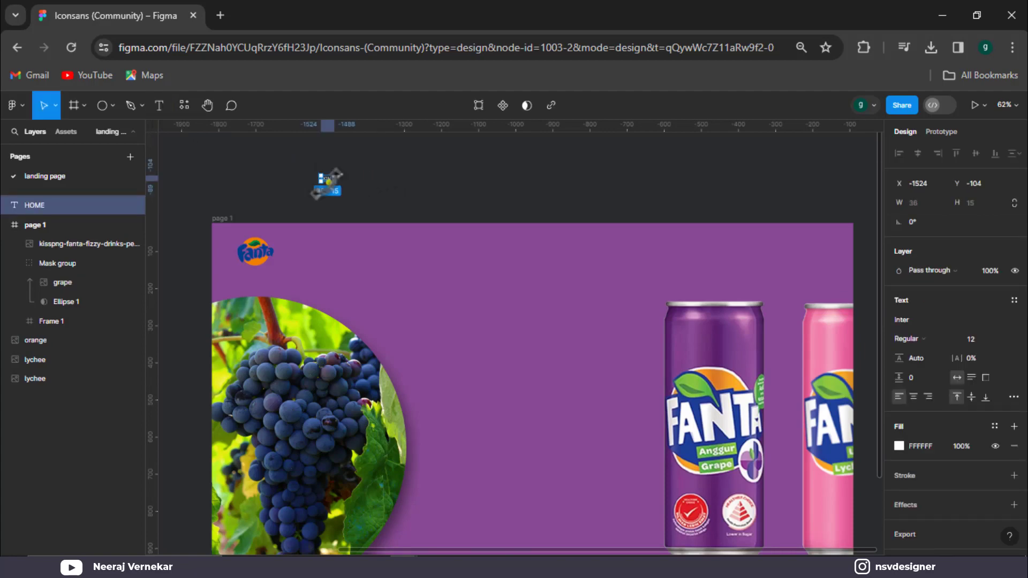
click(1007, 338)
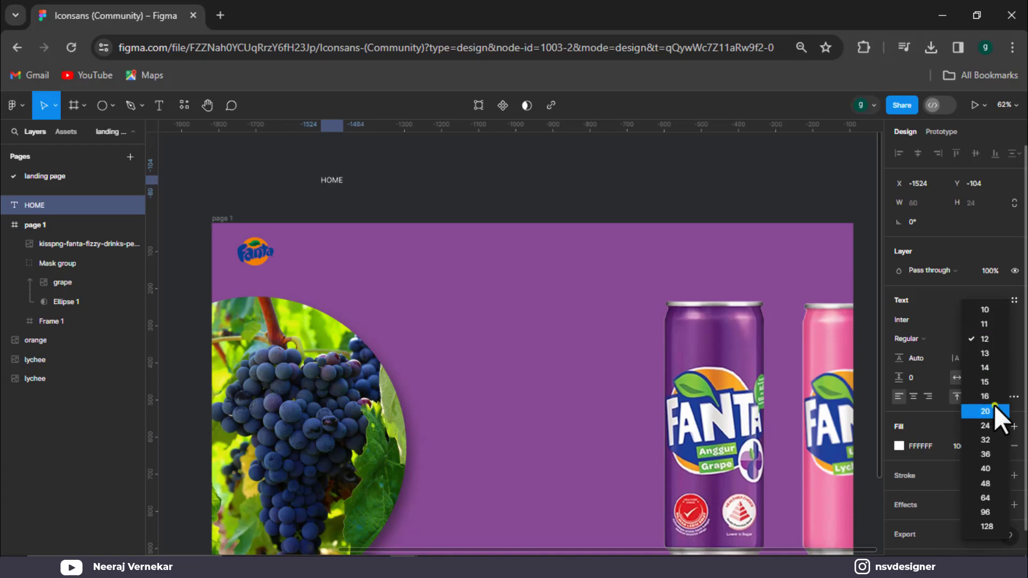
click(995, 406)
click(410, 185)
mouse_move(340, 181)
mouse_down()
mouse_move(393, 247)
mouse_move(381, 254)
mouse_up()
click(499, 213)
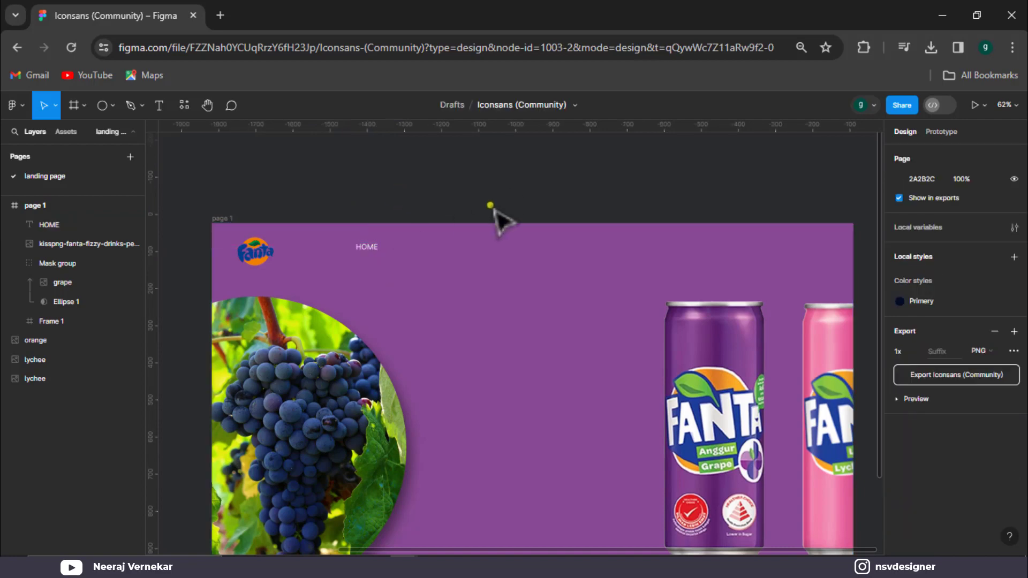
drag(498, 214, 347, 166)
Duplicate HOME into BRANDS, PRODUCT and CONTACT US along the top row.
click(352, 180)
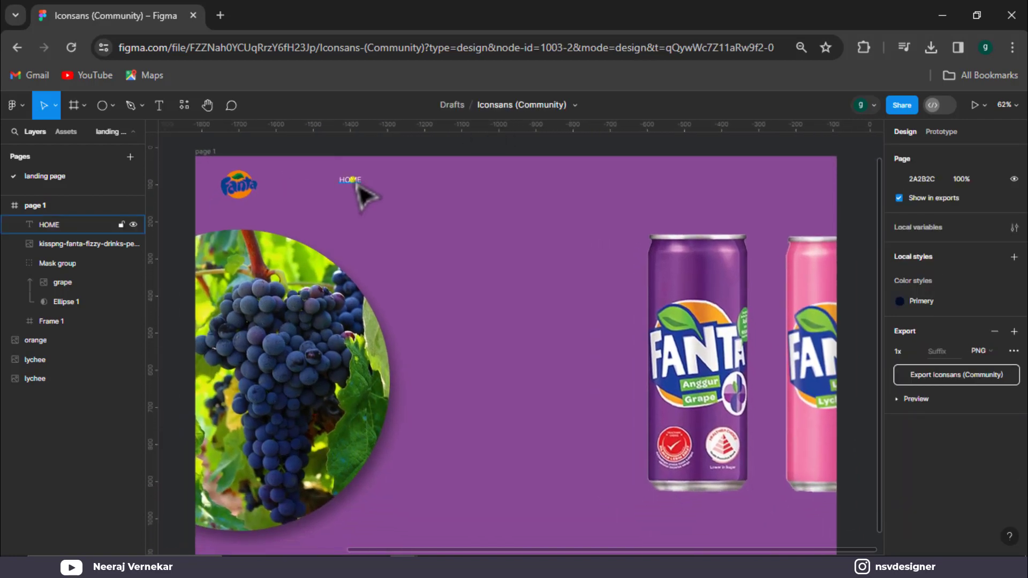
drag(357, 188, 407, 194)
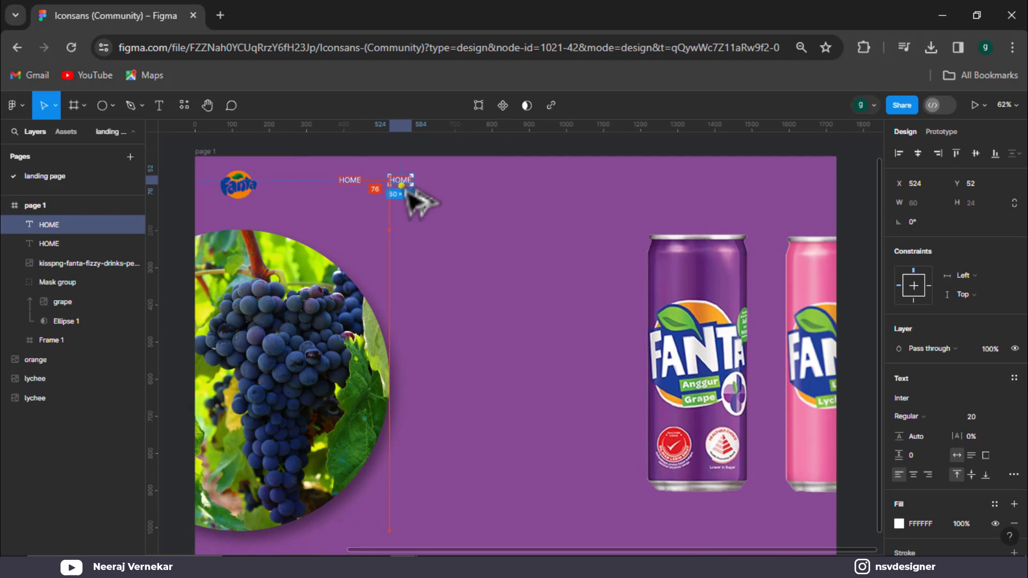
key(ctrl+d)
key(ctrl+d)
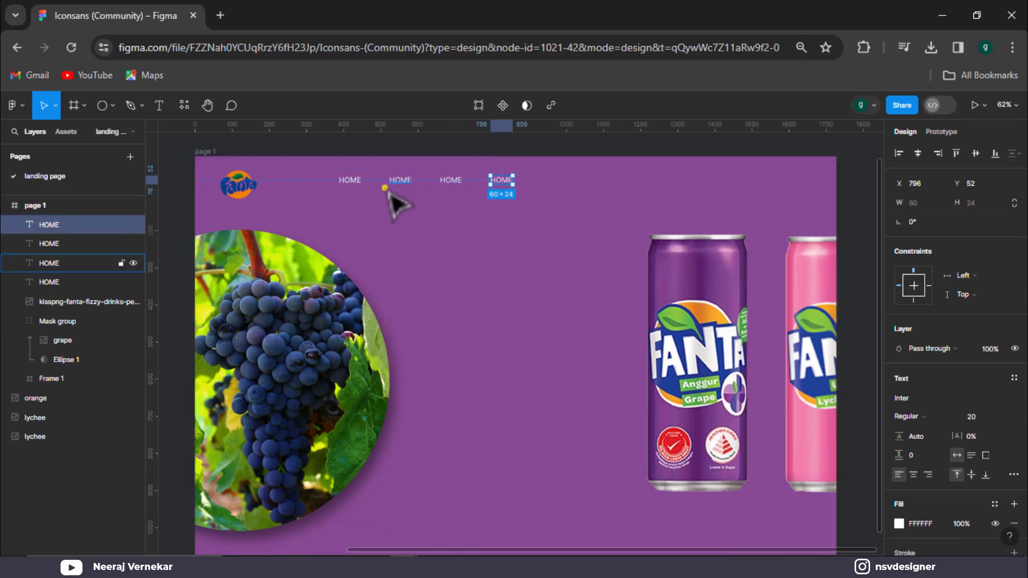
click(401, 181)
text(BRANDS)
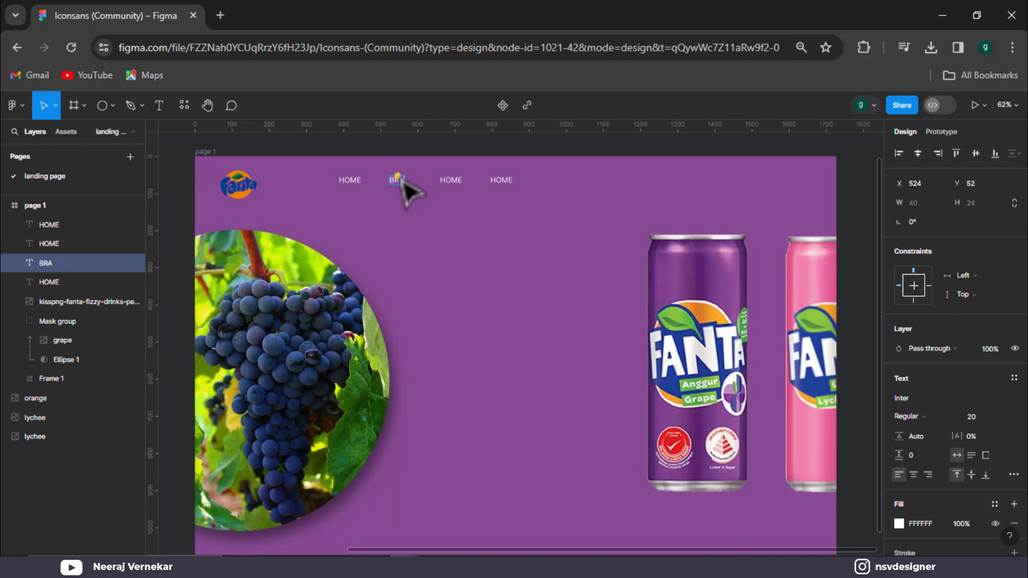
double_click(460, 181)
text(PRODUCT)
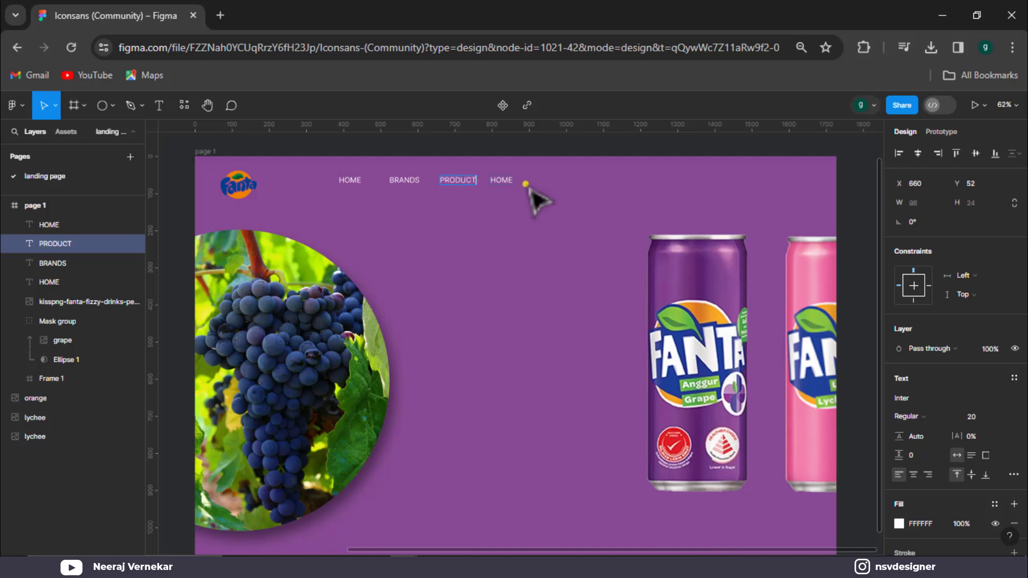
double_click(501, 180)
text(CONTACT US)
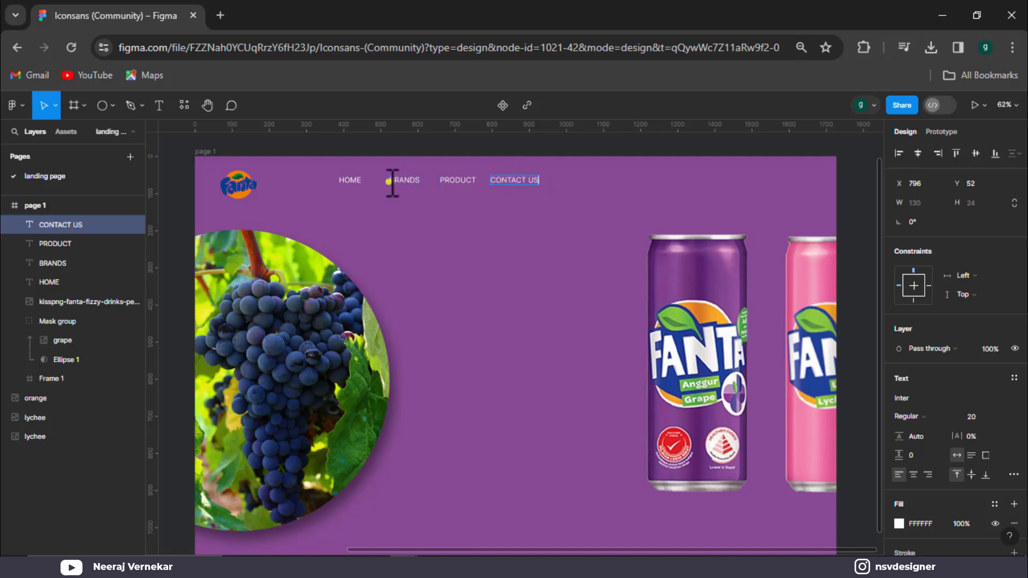
Distribute the four navigation links evenly with 104 spacing.
click(353, 182)
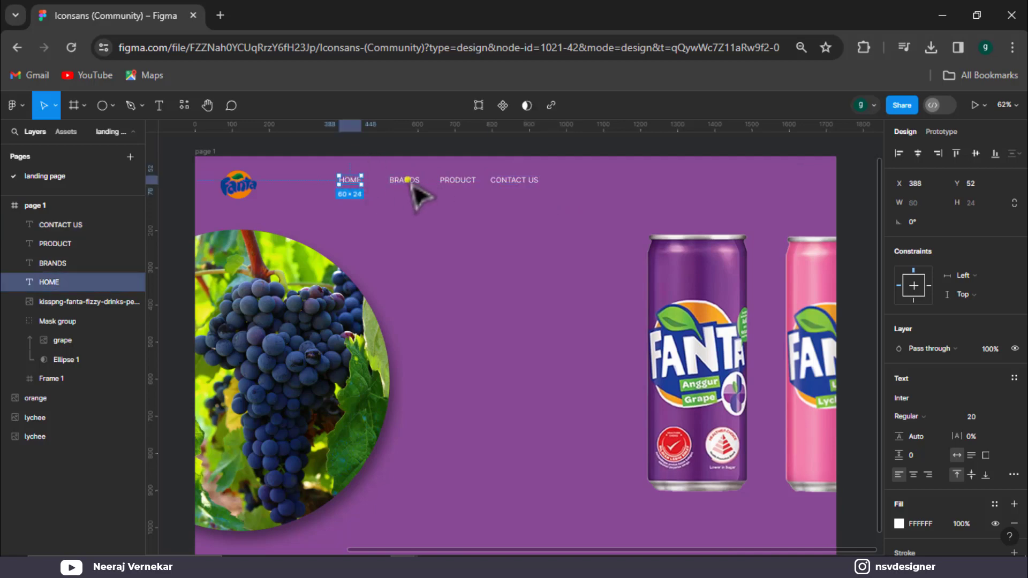
shift+click(407, 182)
shift+click(457, 182)
shift+click(511, 180)
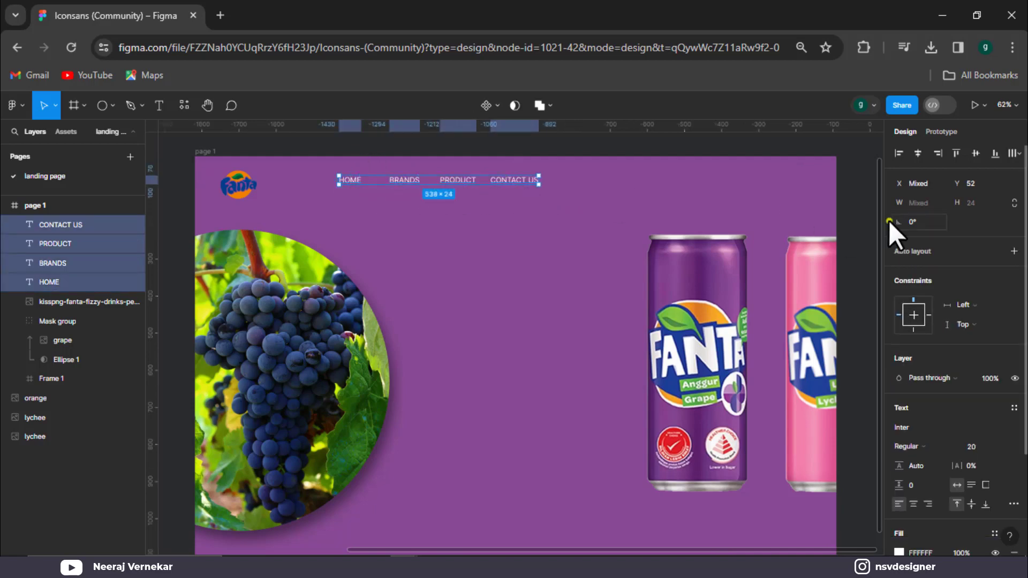
click(1014, 154)
click(956, 176)
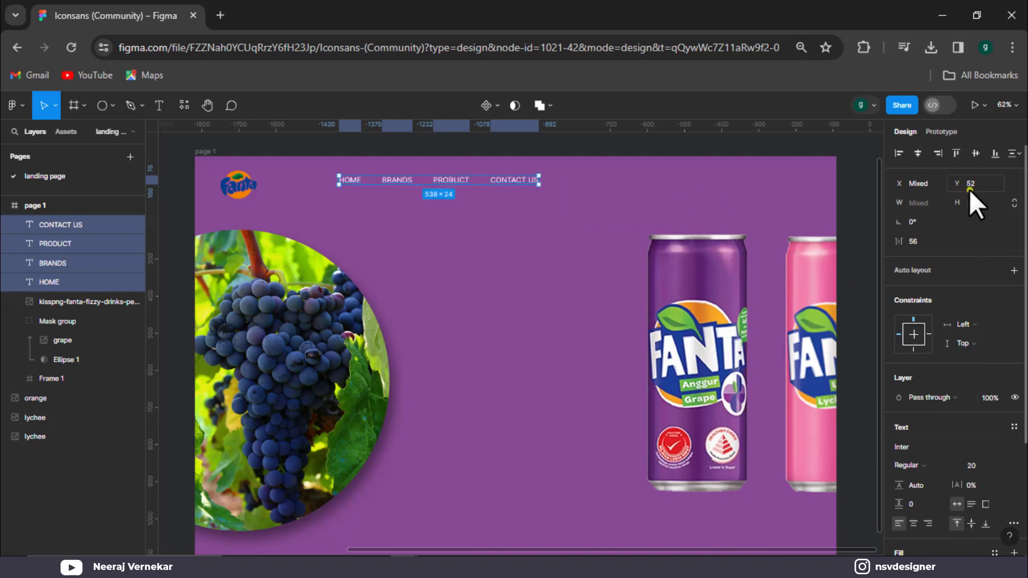
drag(951, 202, 950, 200)
drag(917, 243, 965, 243)
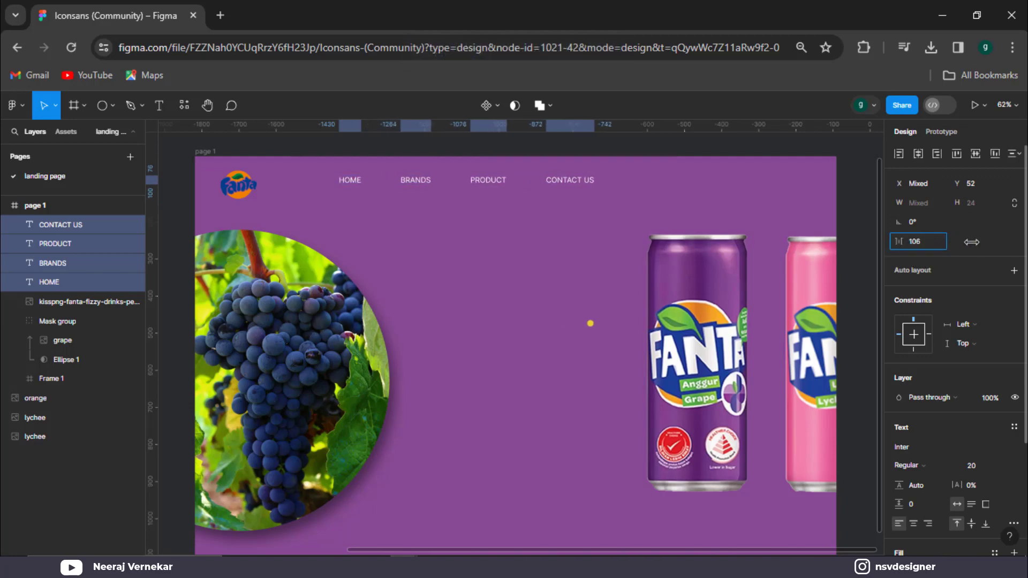
drag(965, 242, 970, 243)
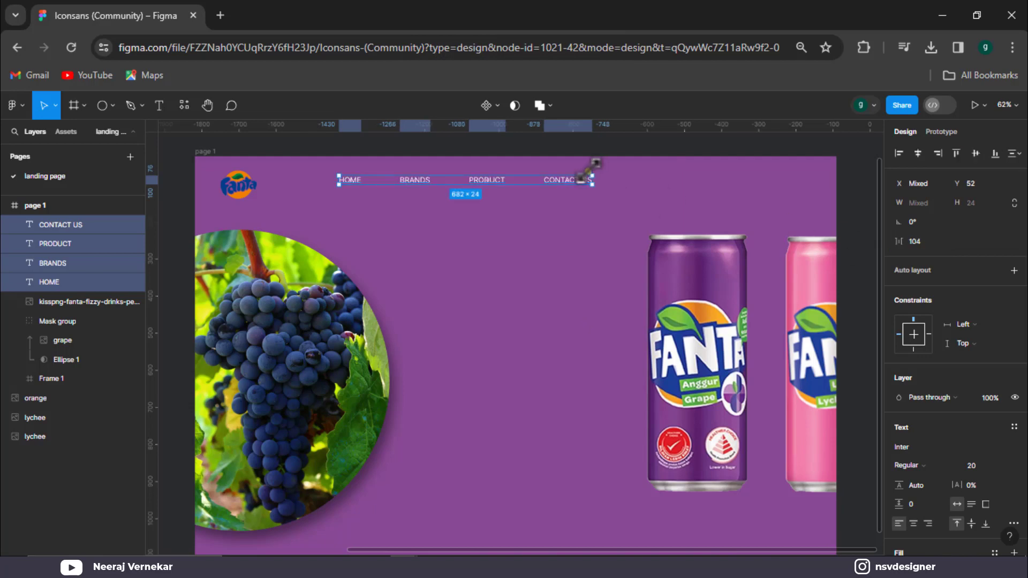
drag(572, 181, 599, 182)
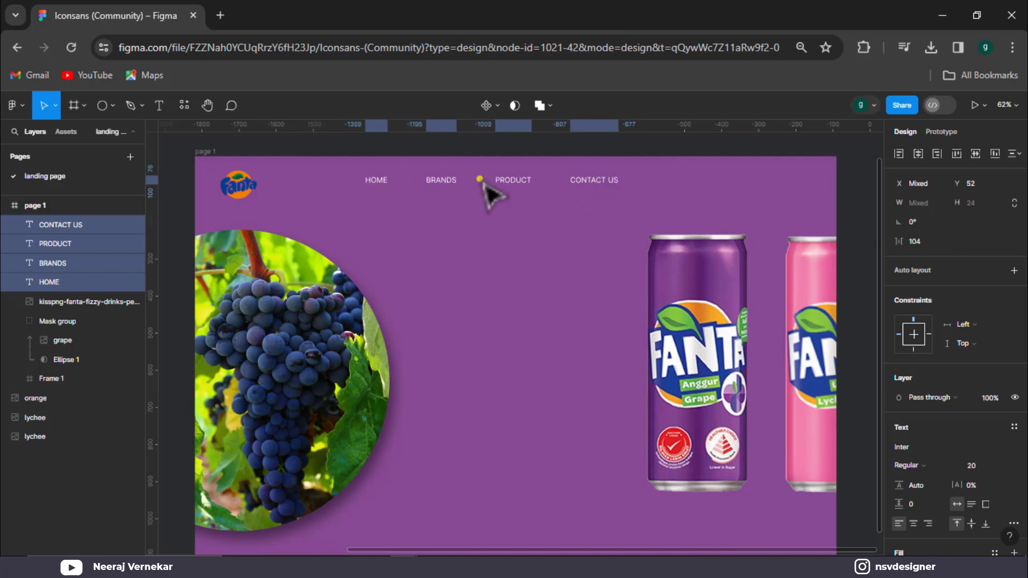
Group the links, vertically centre them with the Fanta logo, and shift both right.
key(ctrl+g)
shift+click(252, 194)
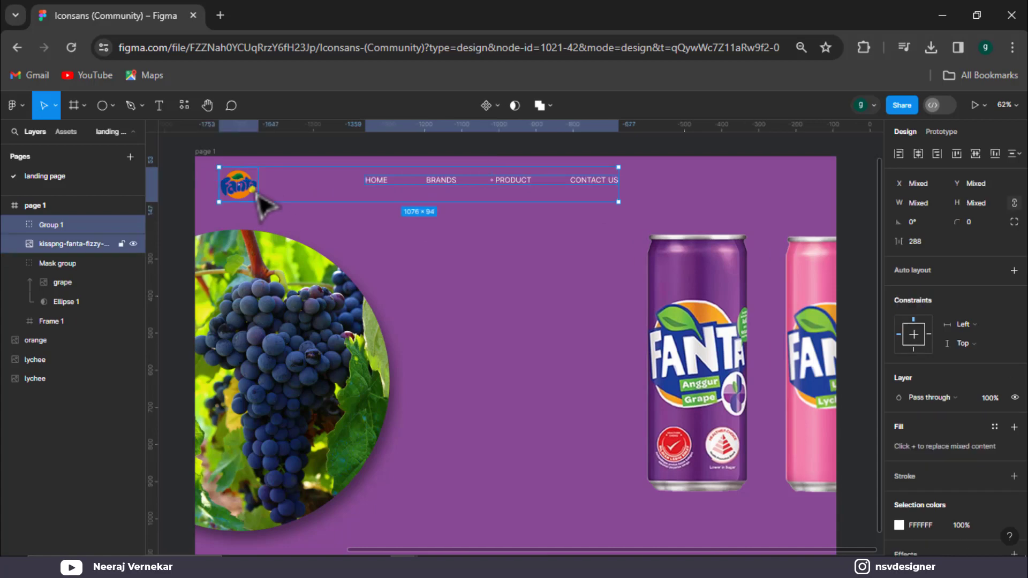
click(973, 159)
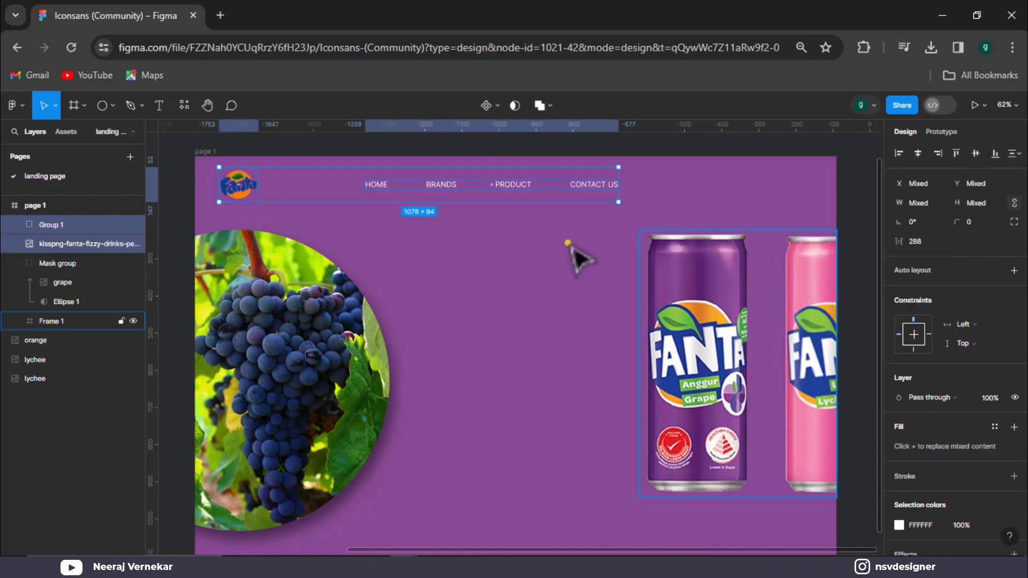
drag(523, 188, 535, 187)
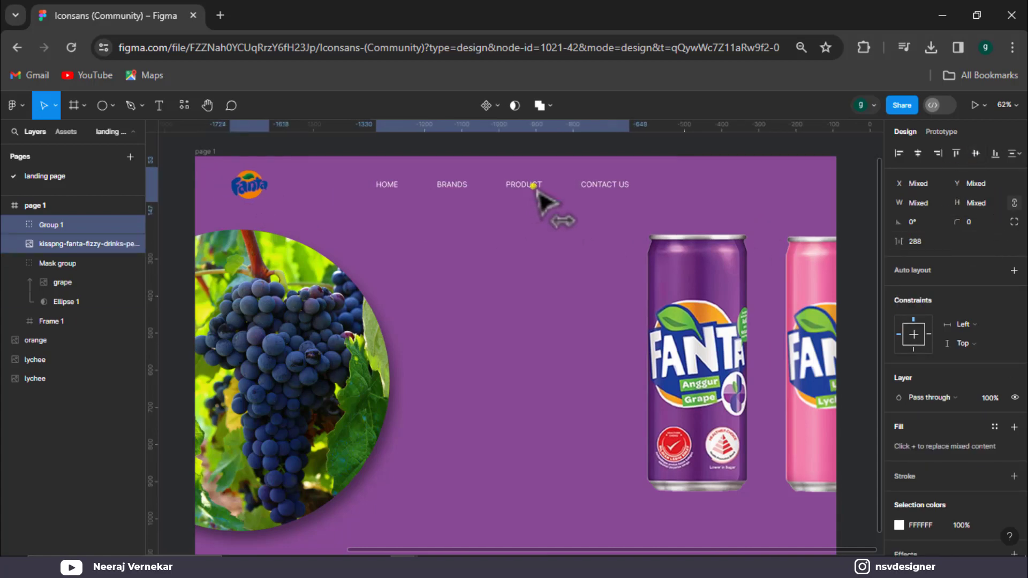
click(685, 159)
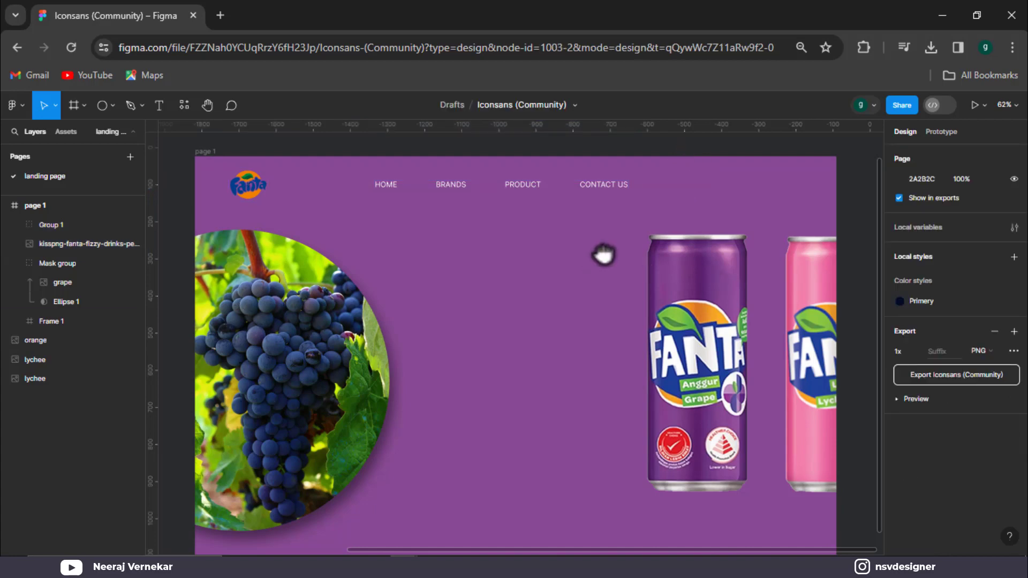
scroll(602, 255, down, 1)
Add a white 'Fanta' heading with a size-89 'Grape' title stacked beneath it.
key(t)
text(Fanta)
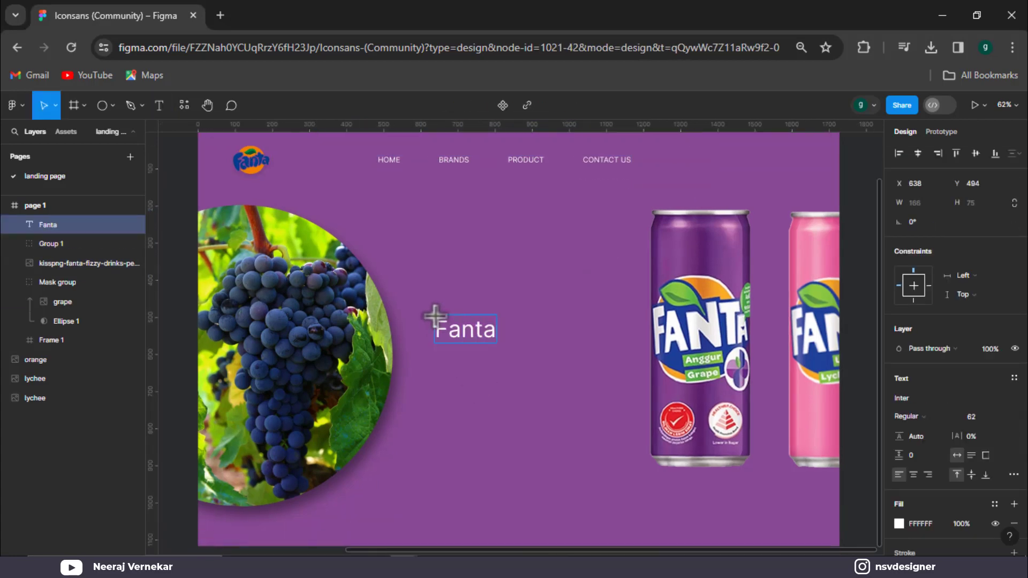
mouse_move(460, 343)
mouse_down()
mouse_move(454, 290)
mouse_move(459, 319)
mouse_up()
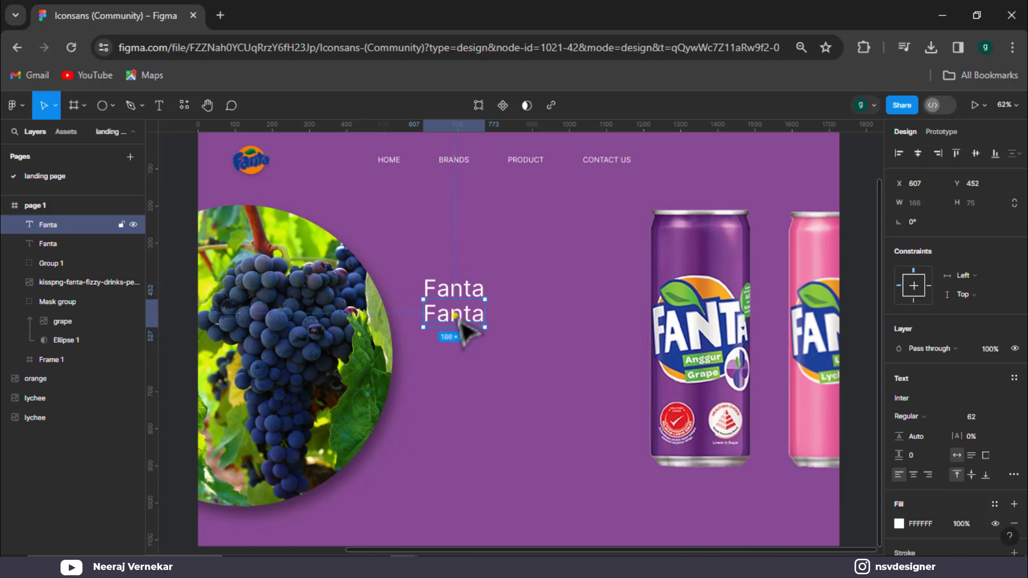
double_click(457, 317)
text(Grape)
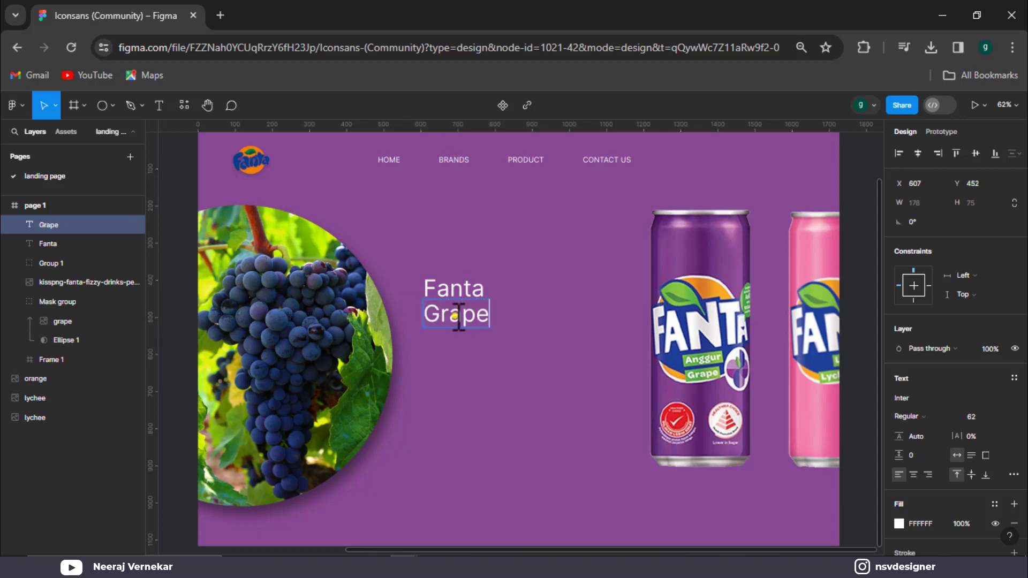
key(Escape)
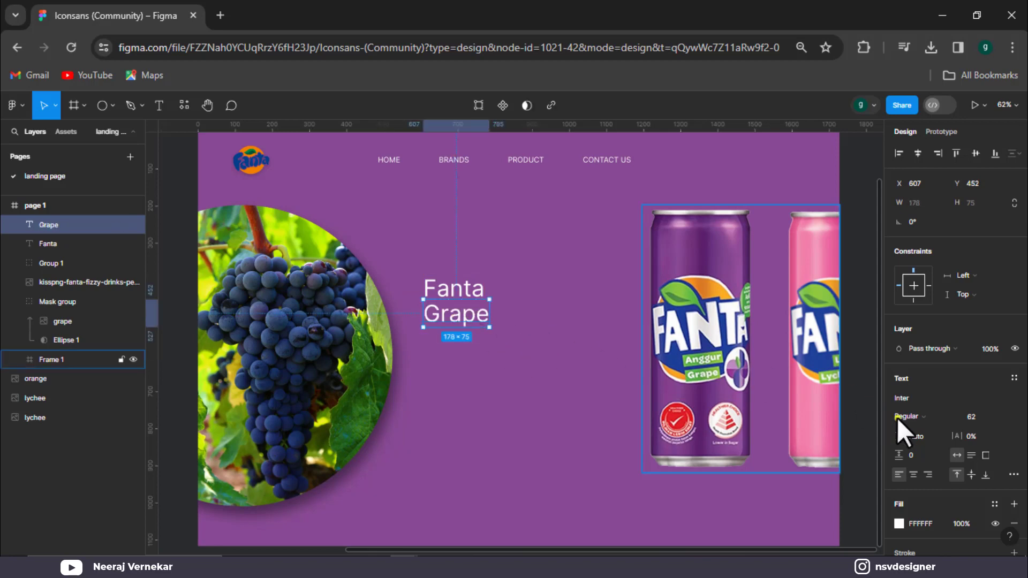
click(976, 417)
mouse_move(976, 416)
mouse_down()
mouse_move(997, 417)
mouse_move(953, 420)
mouse_up()
click(466, 289)
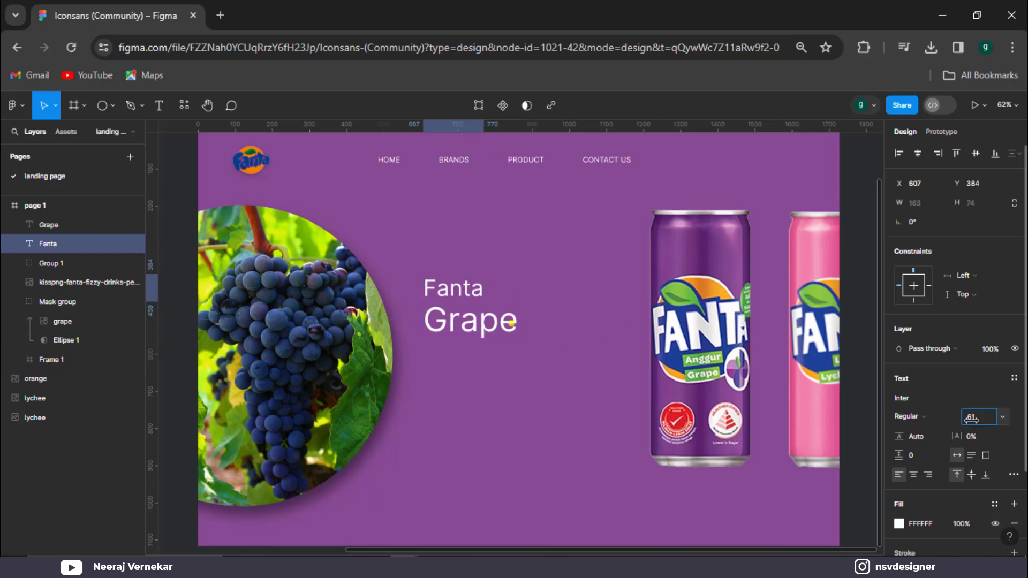
text(48)
mouse_move(466, 324)
mouse_down()
mouse_move(461, 306)
mouse_move(456, 313)
mouse_up()
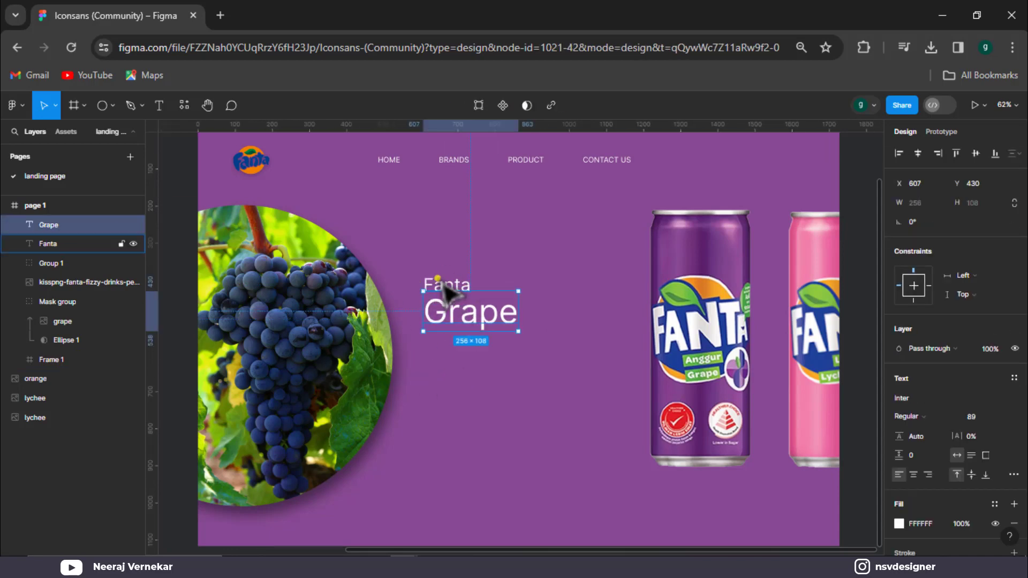
shift+click(447, 286)
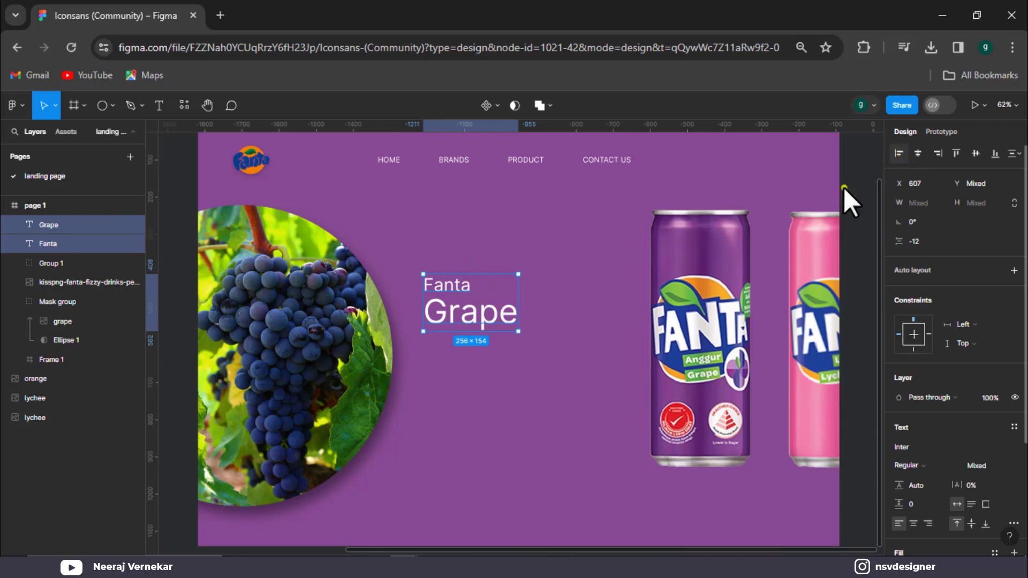
click(472, 379)
Paste the 'Uncap that irresistible…new orange flavor.' description under Grape at about size 30.
key(t)
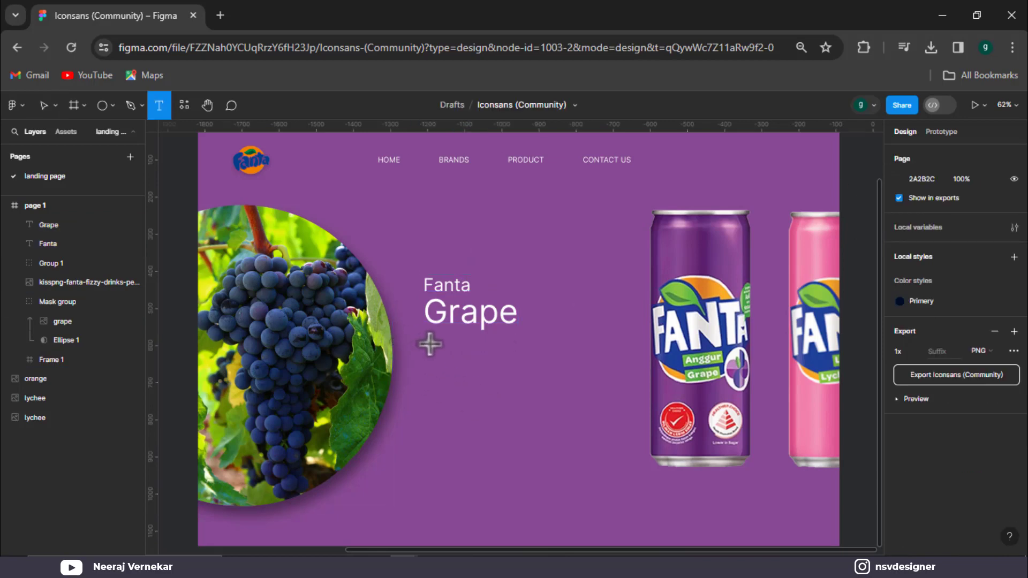
drag(428, 339, 626, 400)
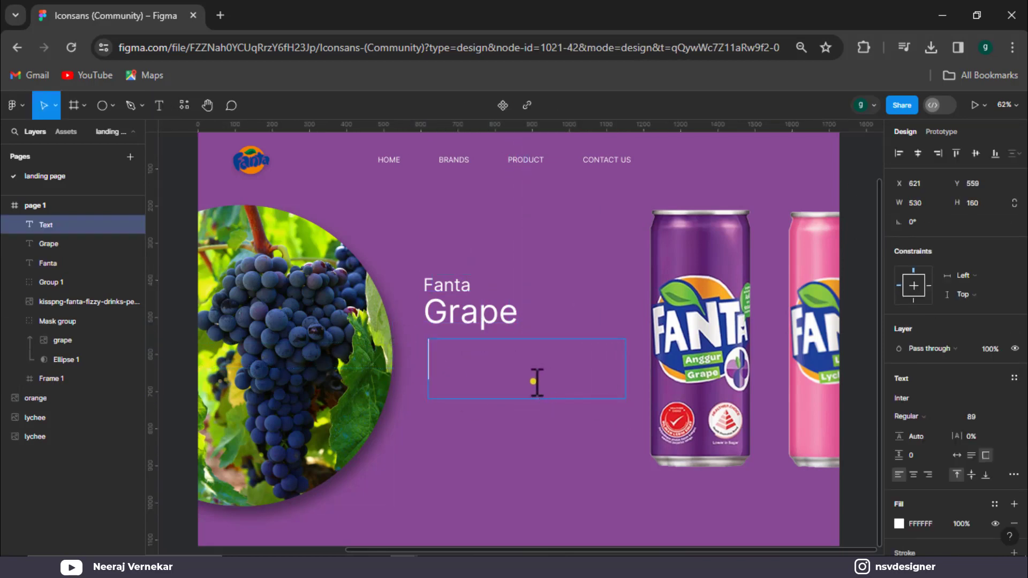
key(ctrl+v)
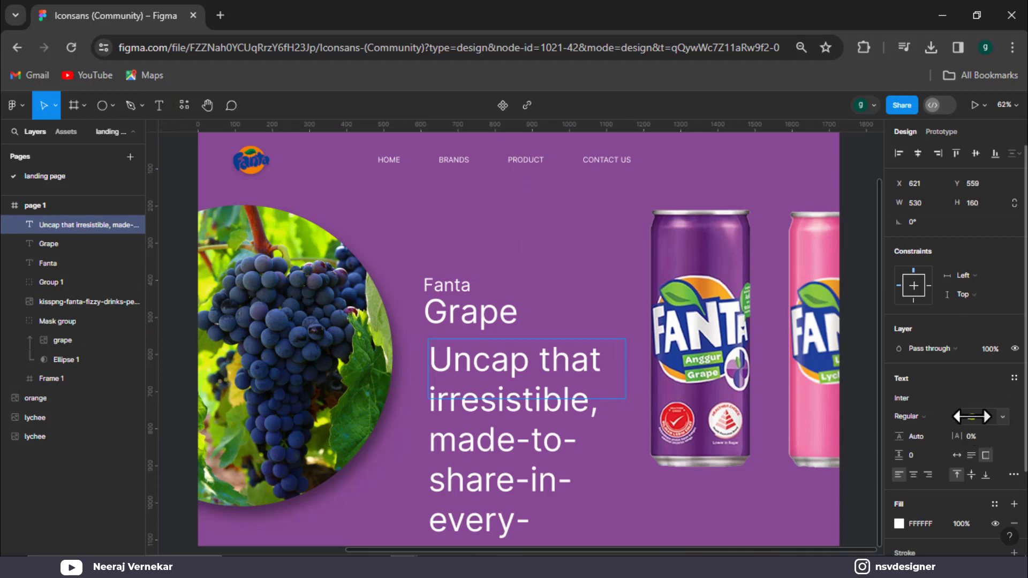
key(Escape)
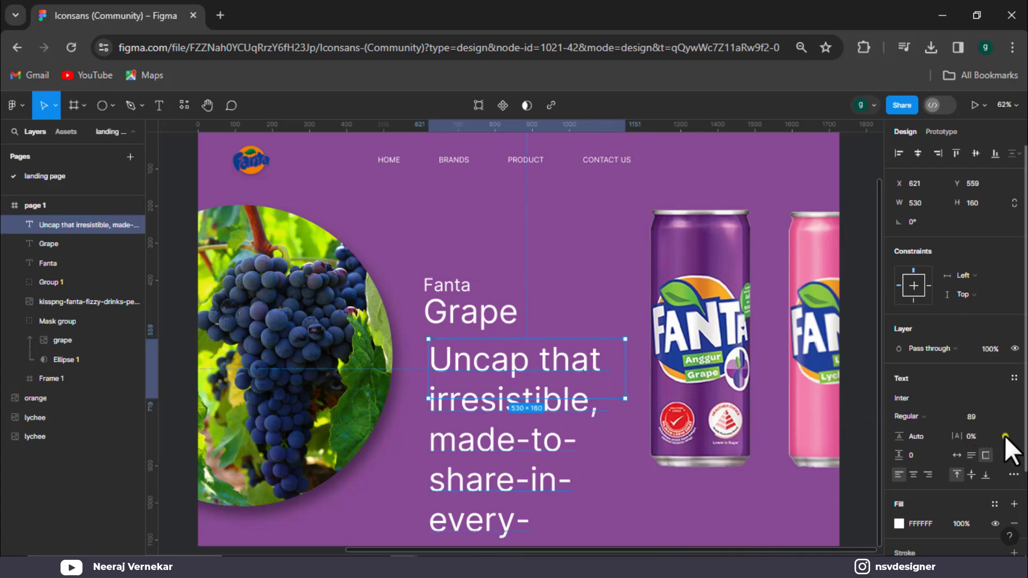
drag(940, 423, 906, 424)
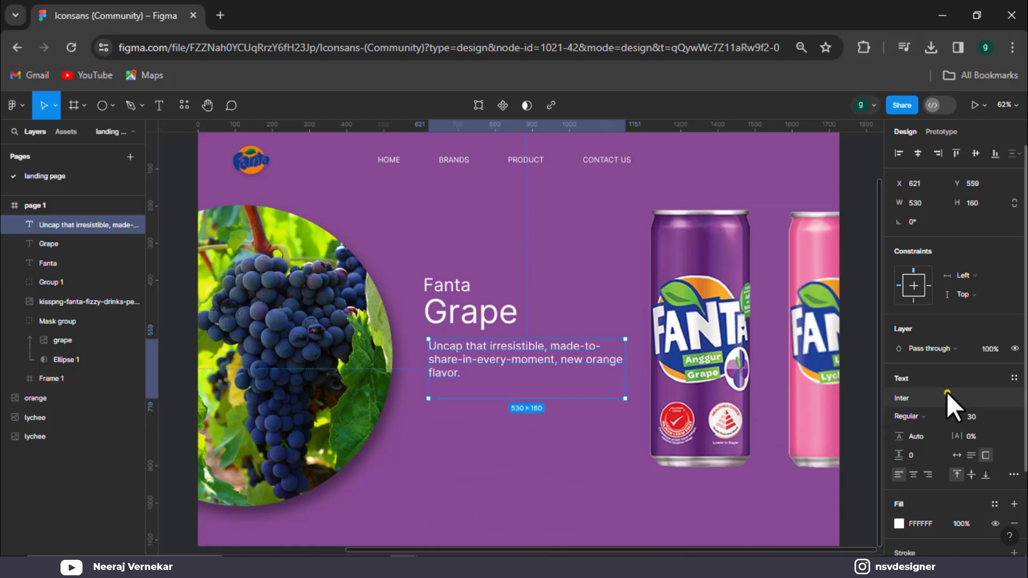
drag(974, 418, 971, 418)
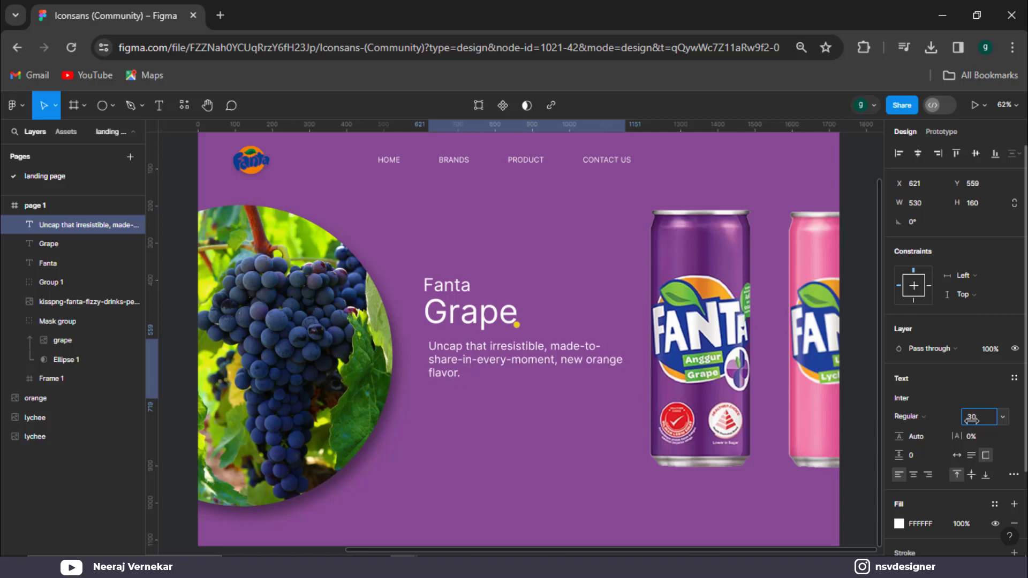
drag(496, 374, 482, 363)
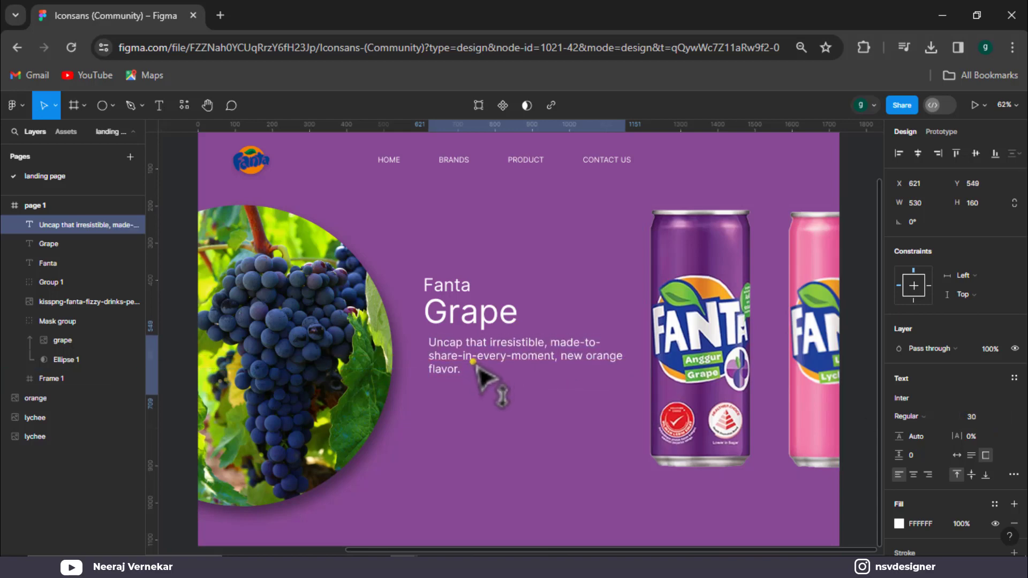
click(535, 303)
Left-align Fanta, Grape and the description, and enlarge the description to 33.
drag(446, 267, 470, 379)
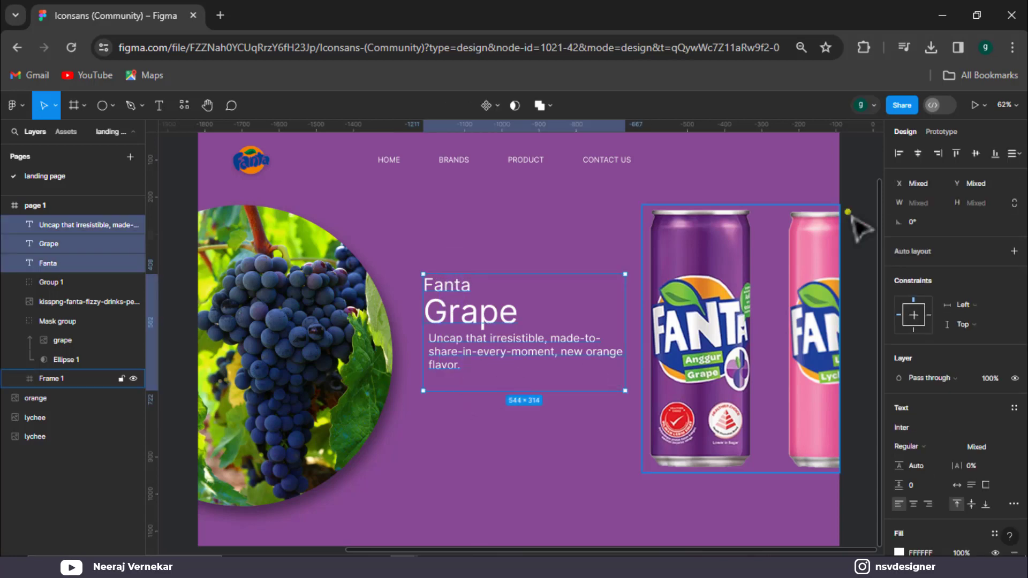
click(903, 158)
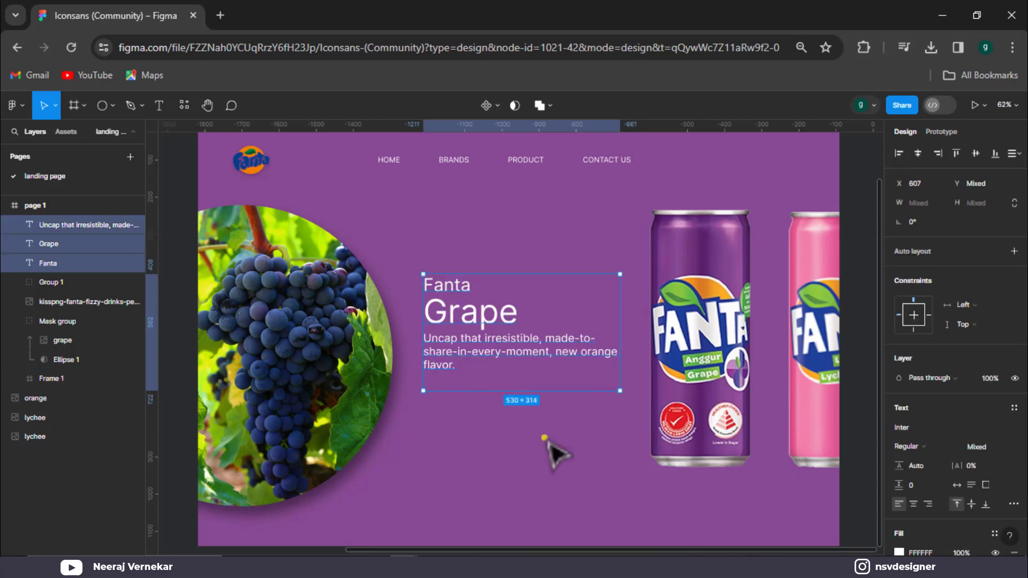
click(471, 368)
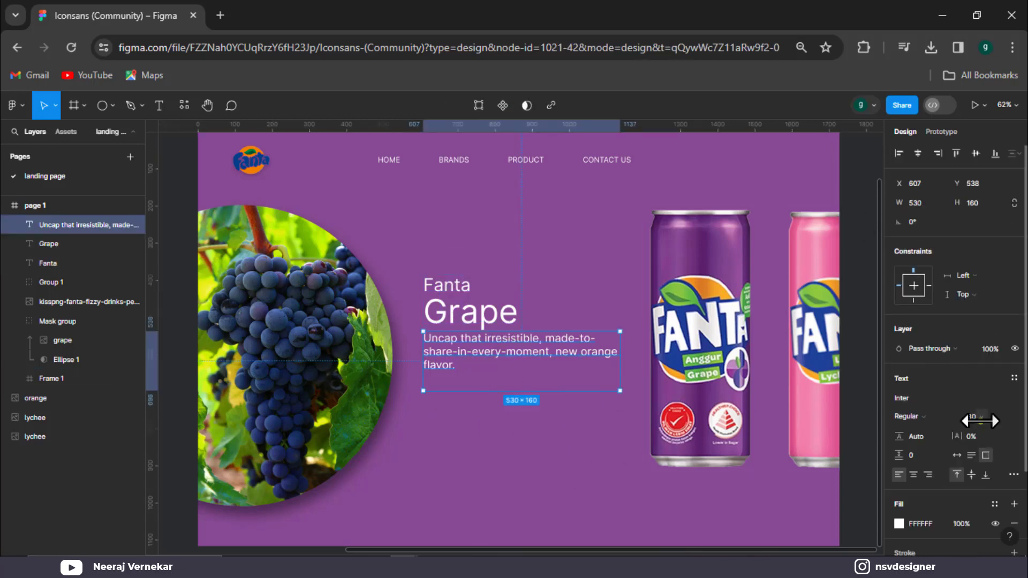
drag(975, 416, 978, 420)
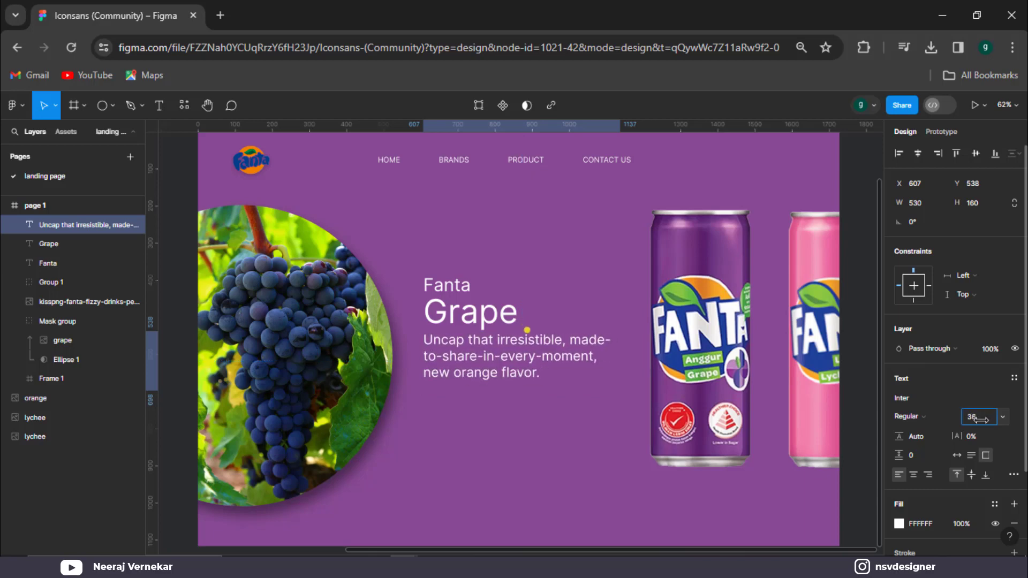
click(563, 298)
click(489, 321)
shift+click(452, 286)
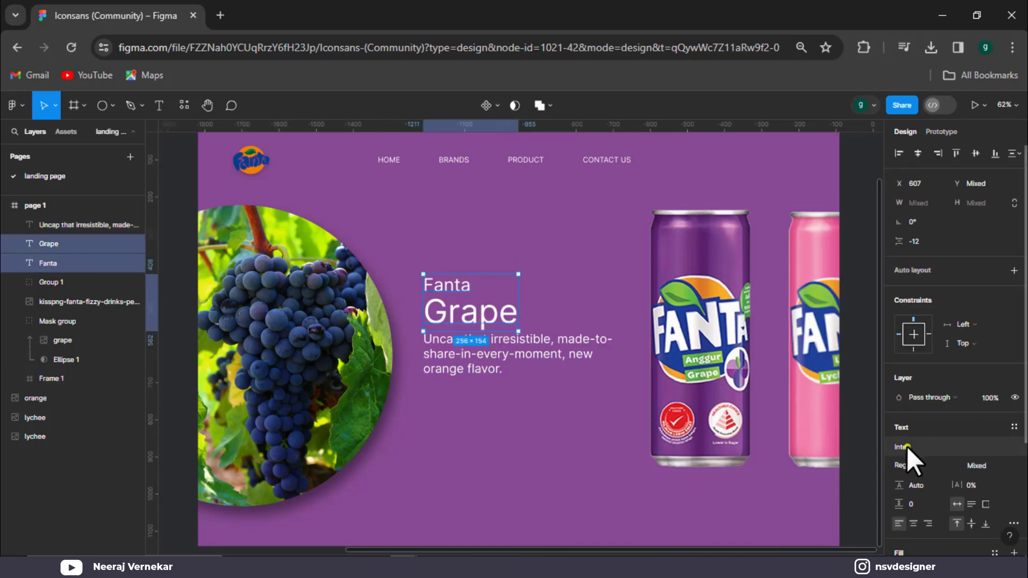
Set the Fanta and Grape headings to the Monda font.
click(908, 447)
text(mon)
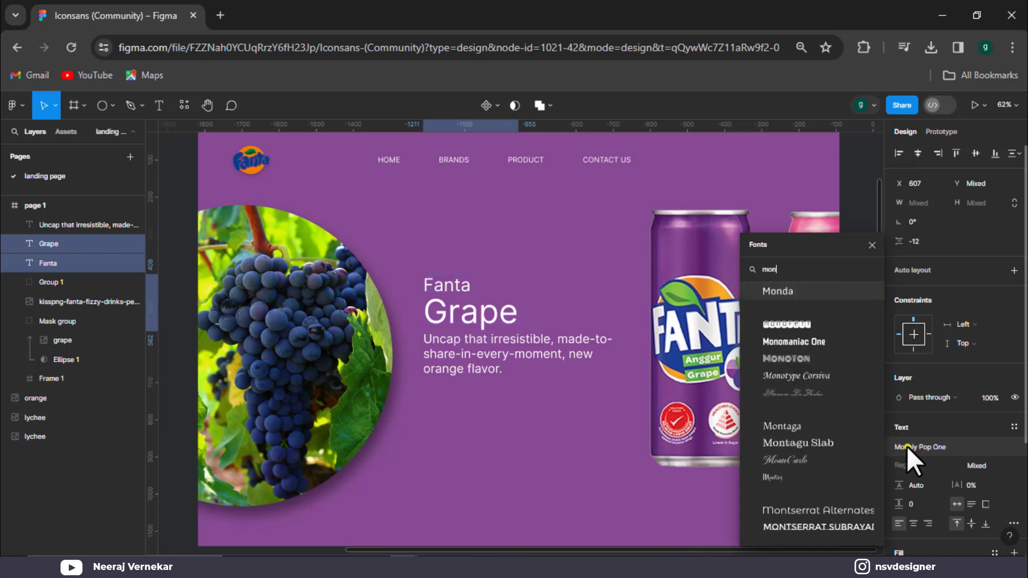
click(824, 289)
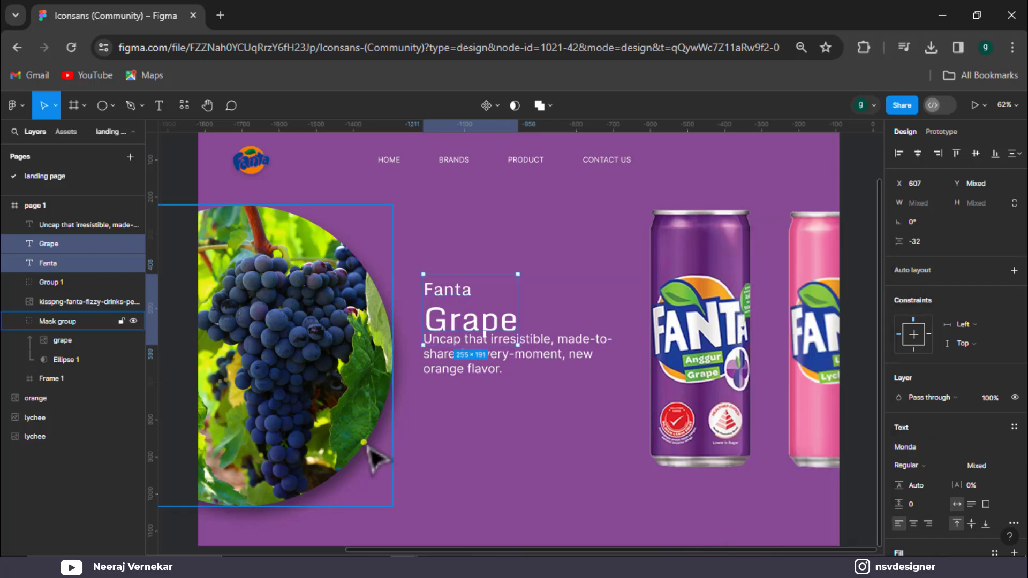
click(367, 459)
click(523, 294)
Move the Grape title up closer beneath Fanta.
click(466, 332)
drag(464, 323, 455, 315)
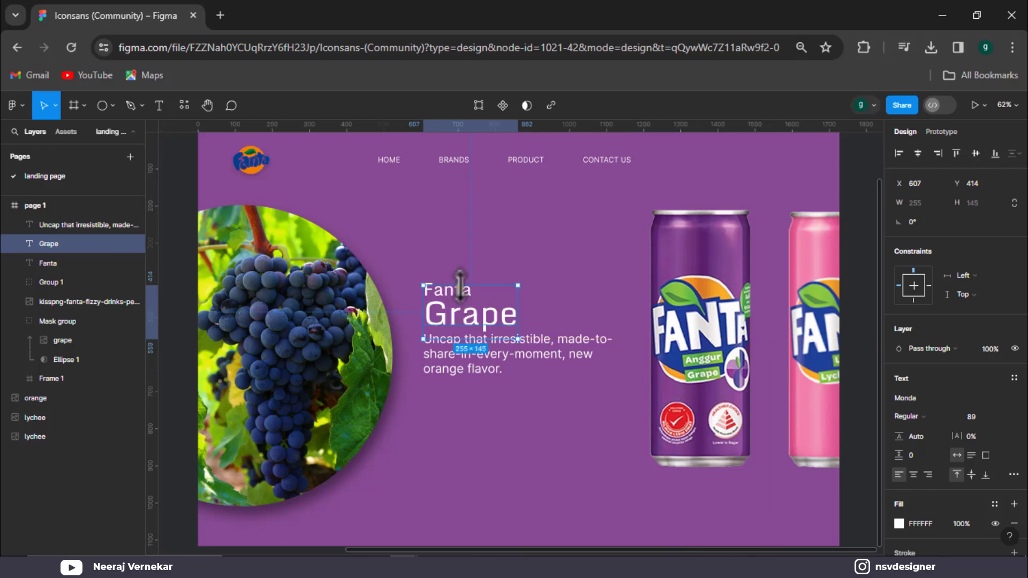
drag(459, 267, 482, 322)
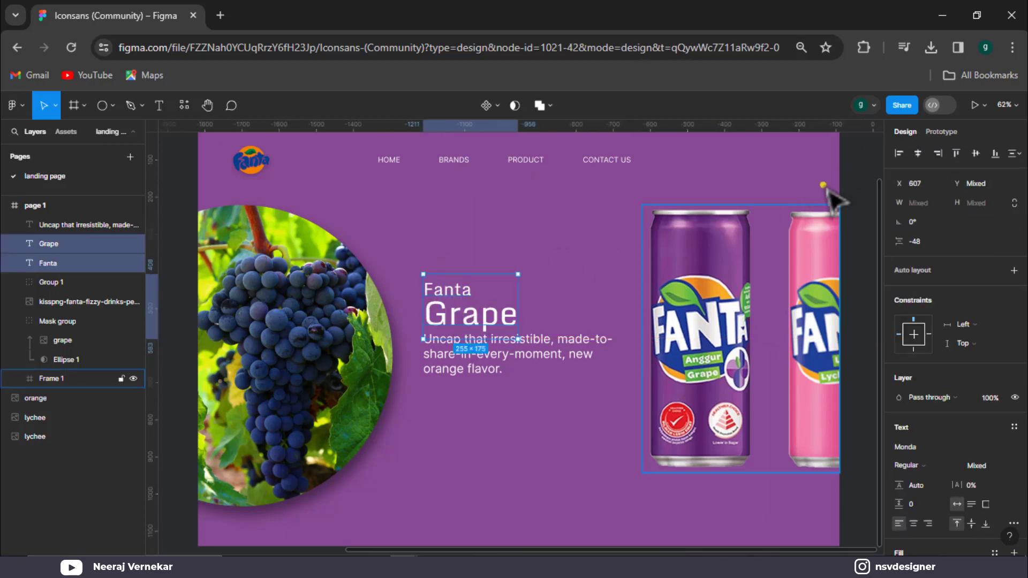
click(490, 235)
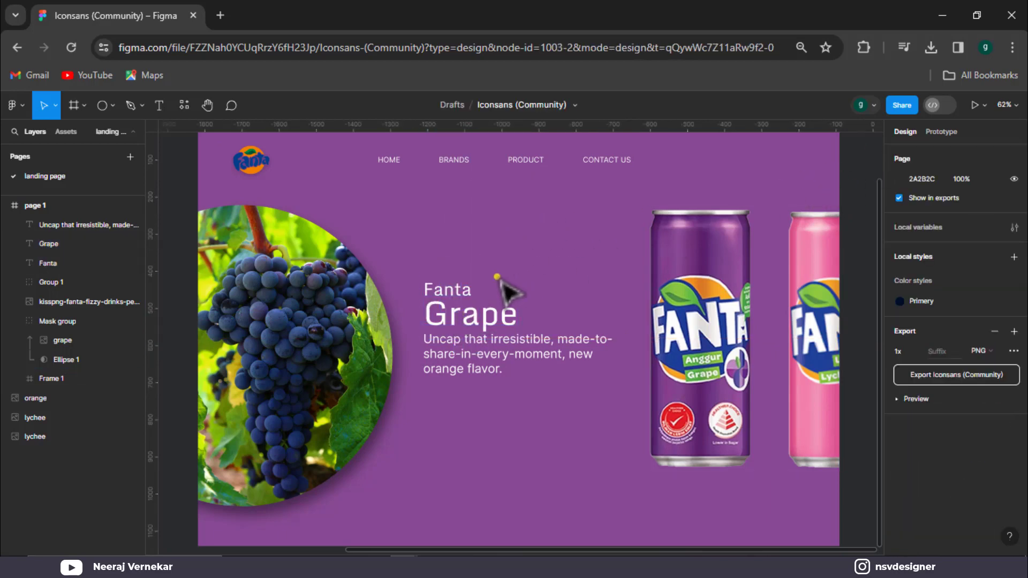
click(471, 295)
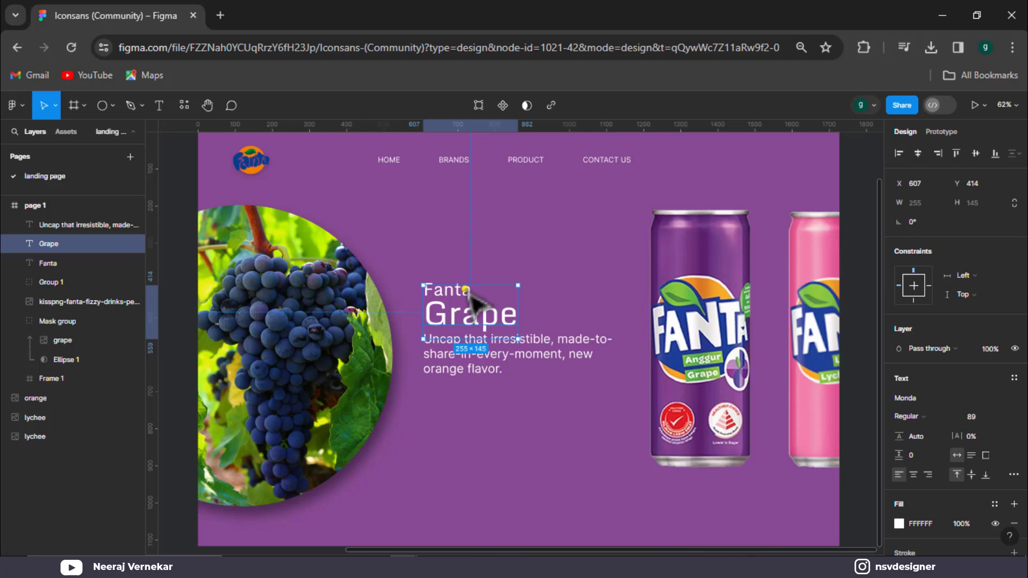
click(541, 271)
Select the whole Fanta Grape heading and description block and place a copy below it.
click(451, 294)
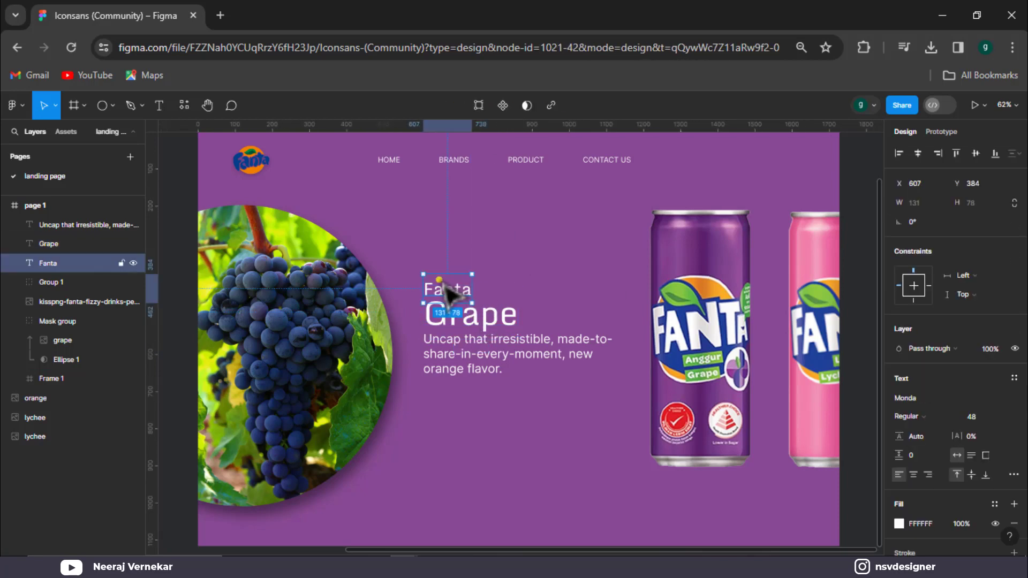
click(362, 224)
click(464, 237)
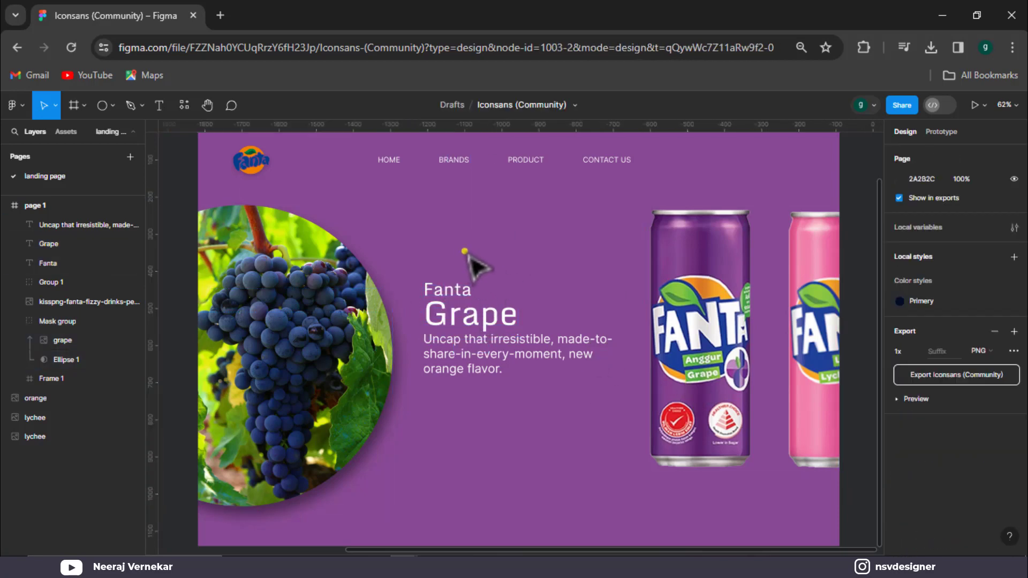
scroll(483, 262, down, 1)
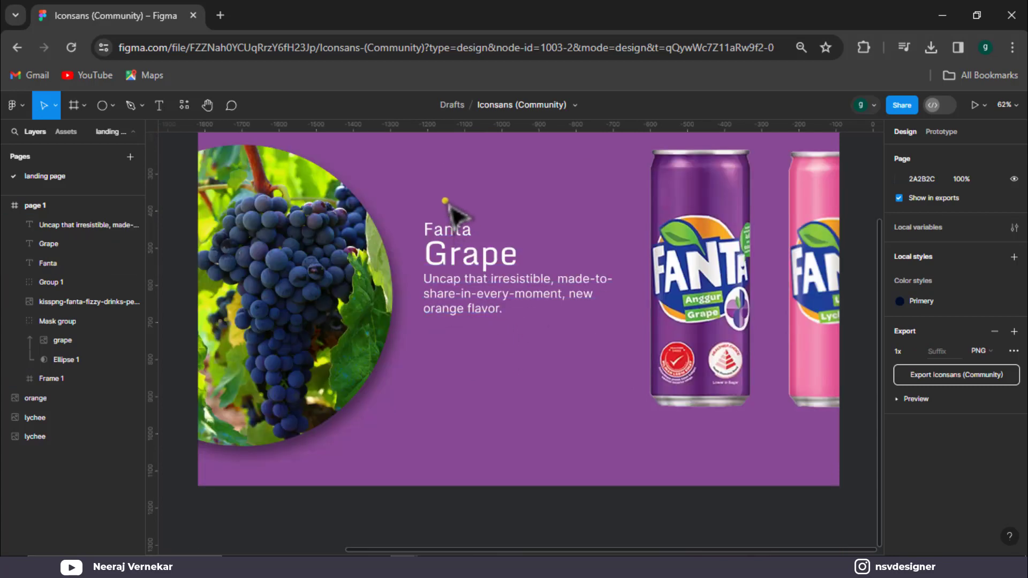
mouse_move(444, 200)
mouse_down()
mouse_move(523, 326)
mouse_move(479, 424)
mouse_up()
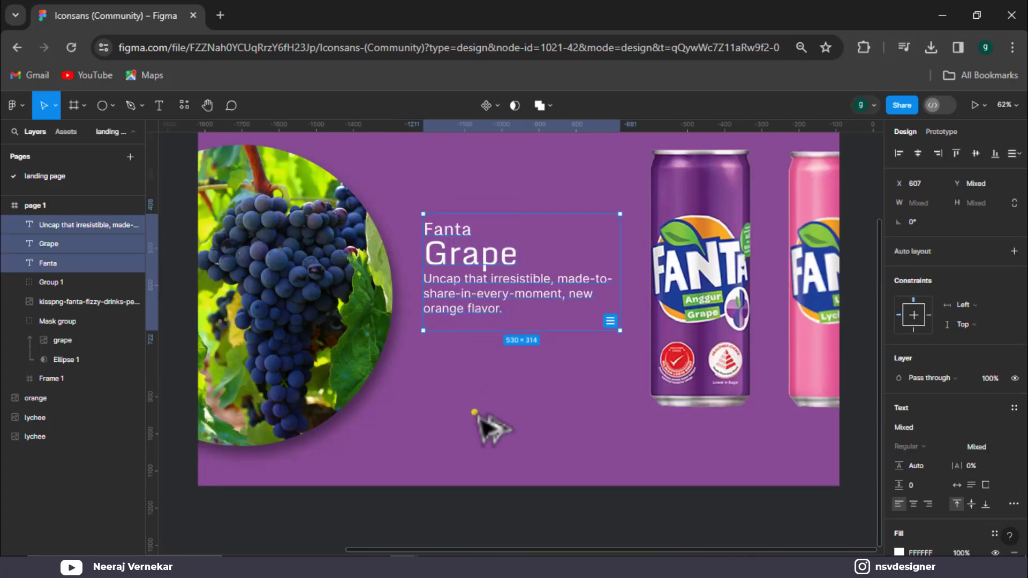
Change the copied title from Grape to Lychee.
click(531, 378)
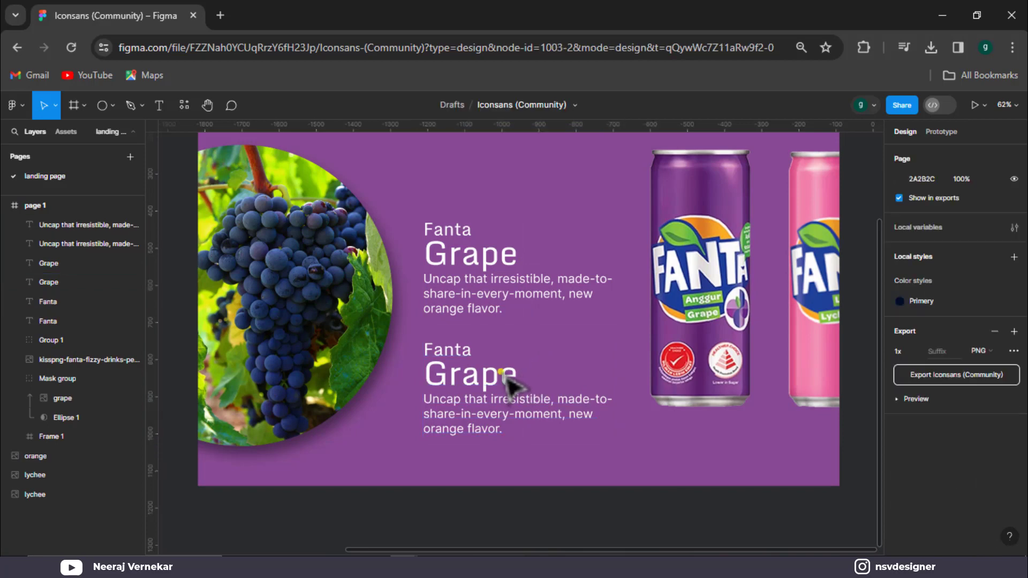
click(495, 382)
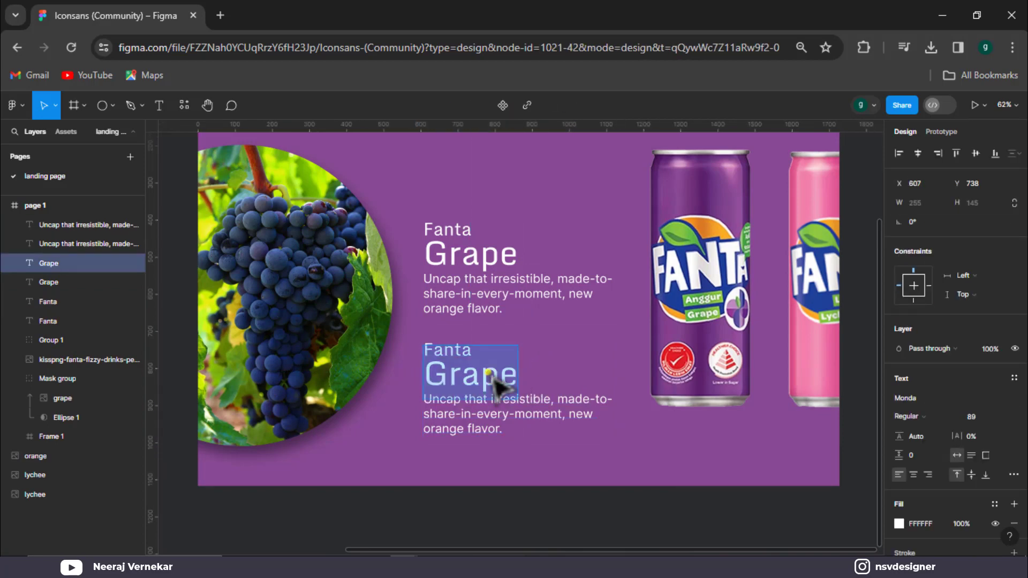
text(Lychee)
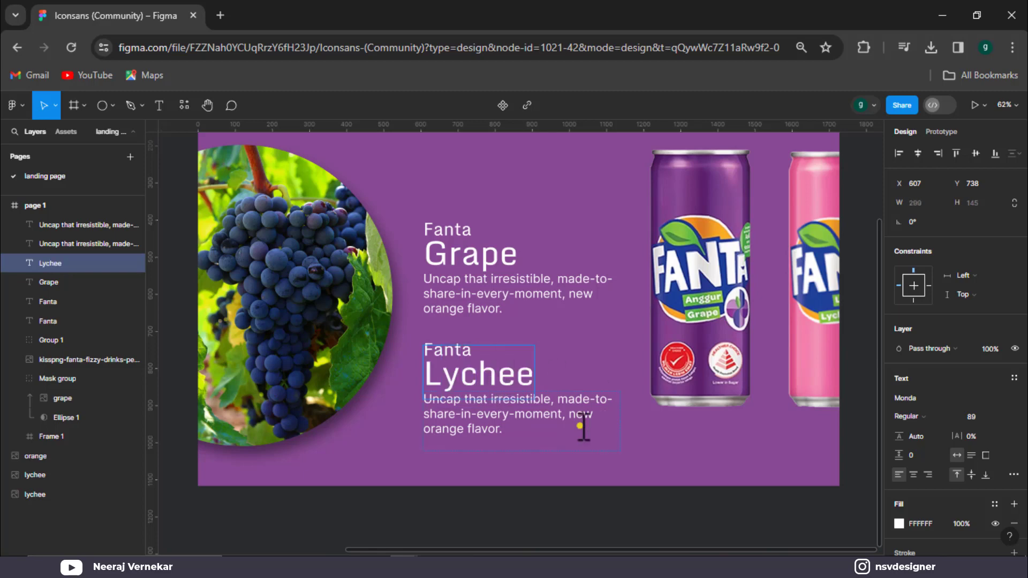
click(576, 444)
scroll(514, 476, down, 2)
click(518, 459)
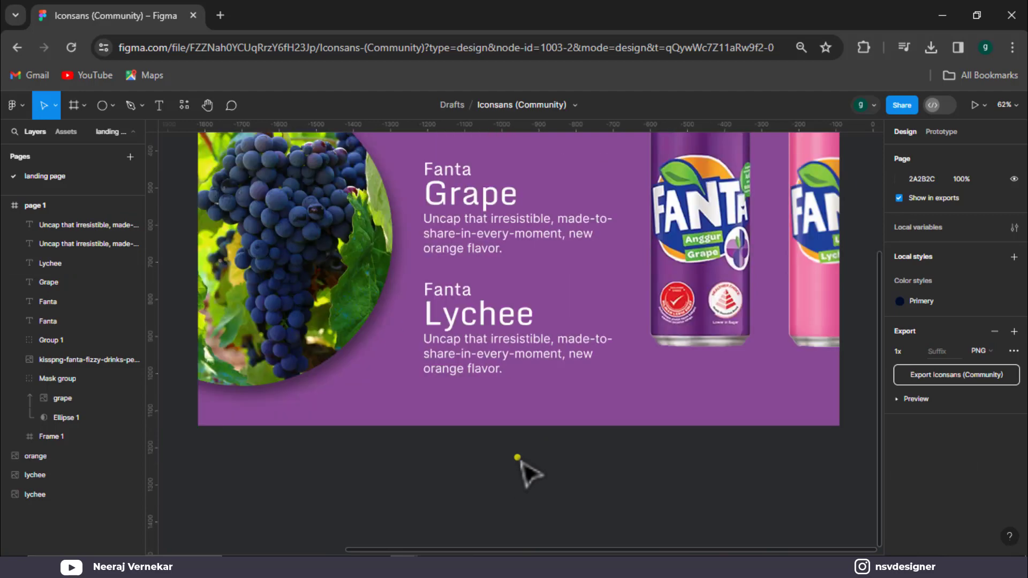
Place a duplicate of the Fanta Lychee title and description below the purple slide frame.
scroll(503, 444, down, 2)
scroll(530, 452, down, 3)
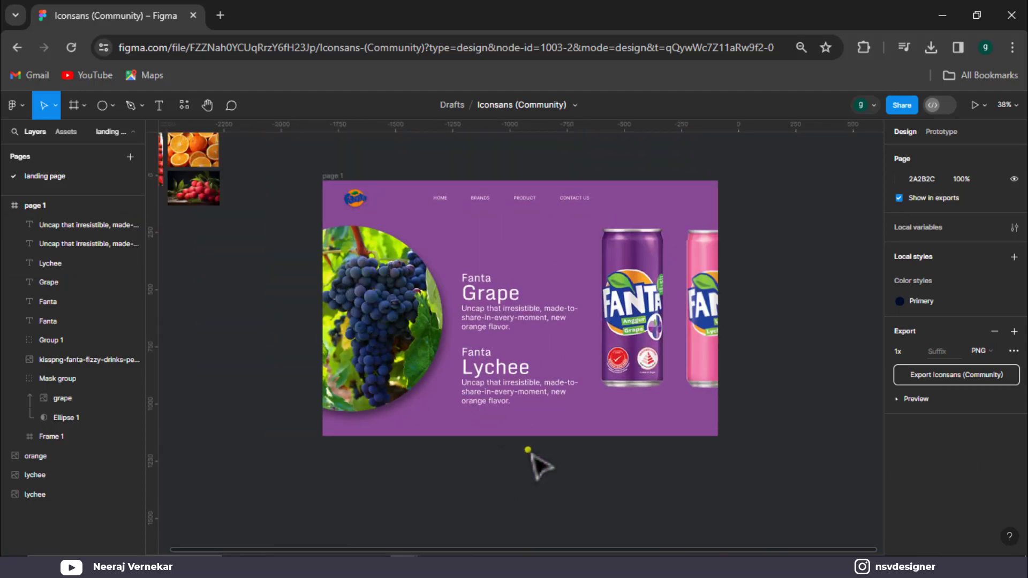
scroll(533, 455, down, 1)
mouse_move(479, 399)
mouse_down()
mouse_move(522, 303)
mouse_move(509, 289)
mouse_up()
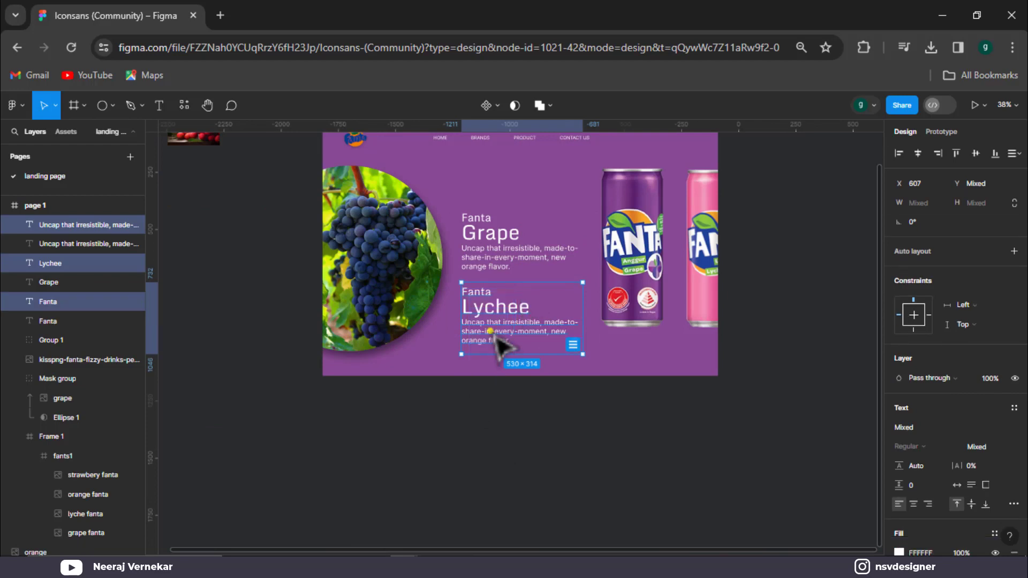
alt+drag(500, 343, 506, 391)
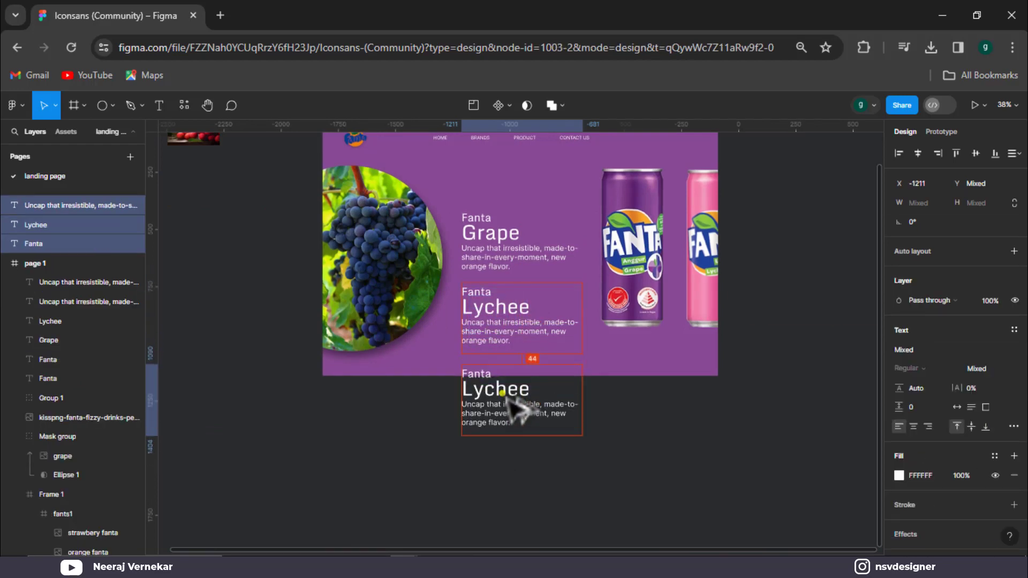
drag(506, 392, 505, 389)
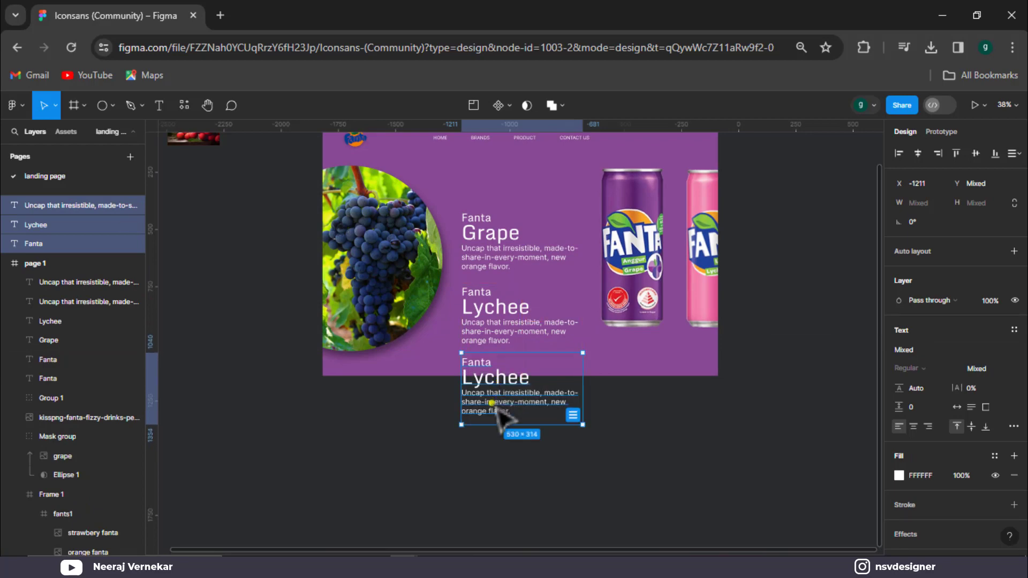
key(ctrl+z)
mouse_move(471, 386)
mouse_down()
mouse_move(493, 318)
mouse_move(482, 303)
mouse_move(485, 311)
mouse_up()
shift+click(476, 293)
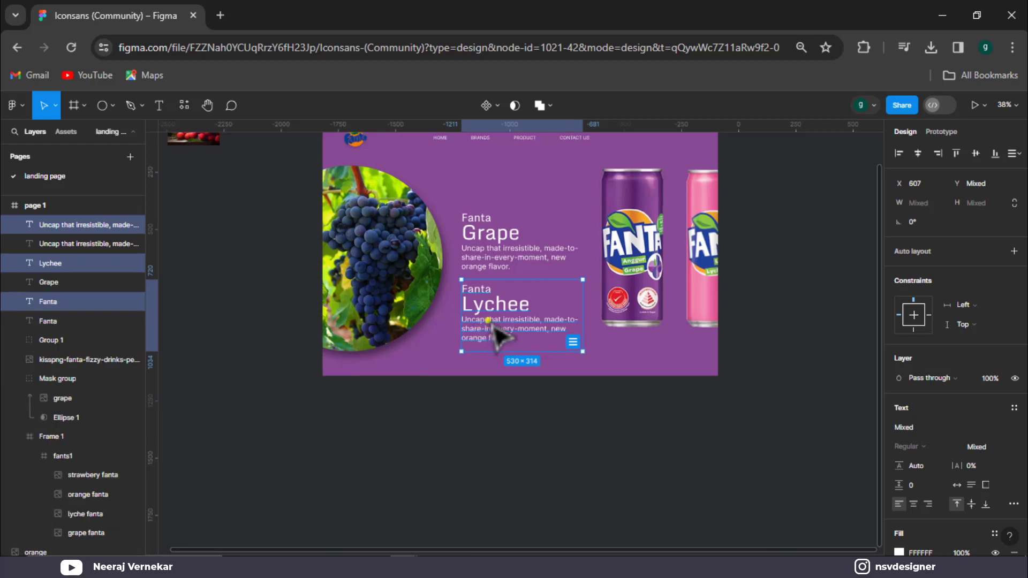
mouse_move(471, 300)
mouse_down()
mouse_move(498, 385)
mouse_move(489, 403)
mouse_up()
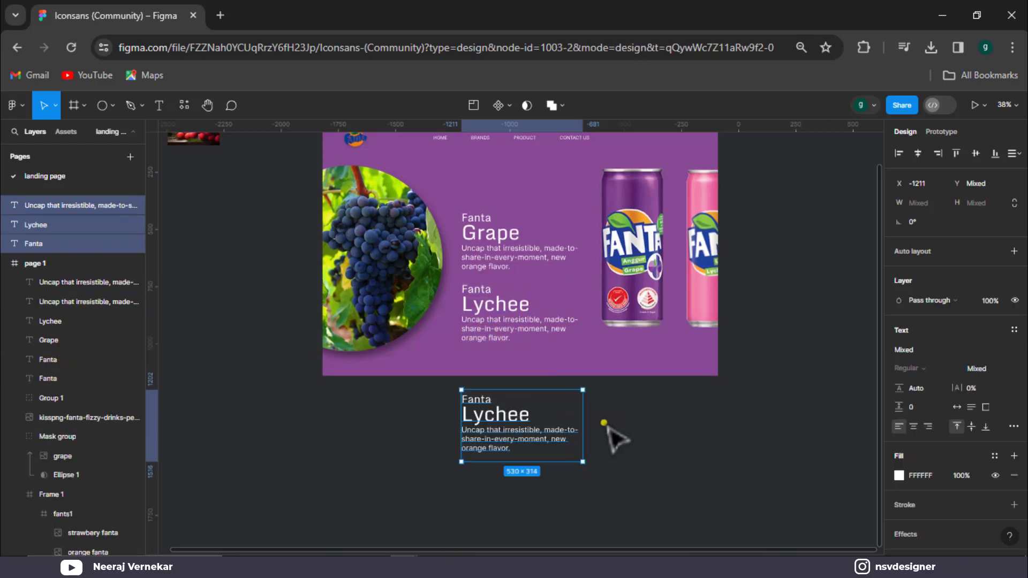
Retitle the copied block beneath the slide from Lychee to Orange.
click(658, 436)
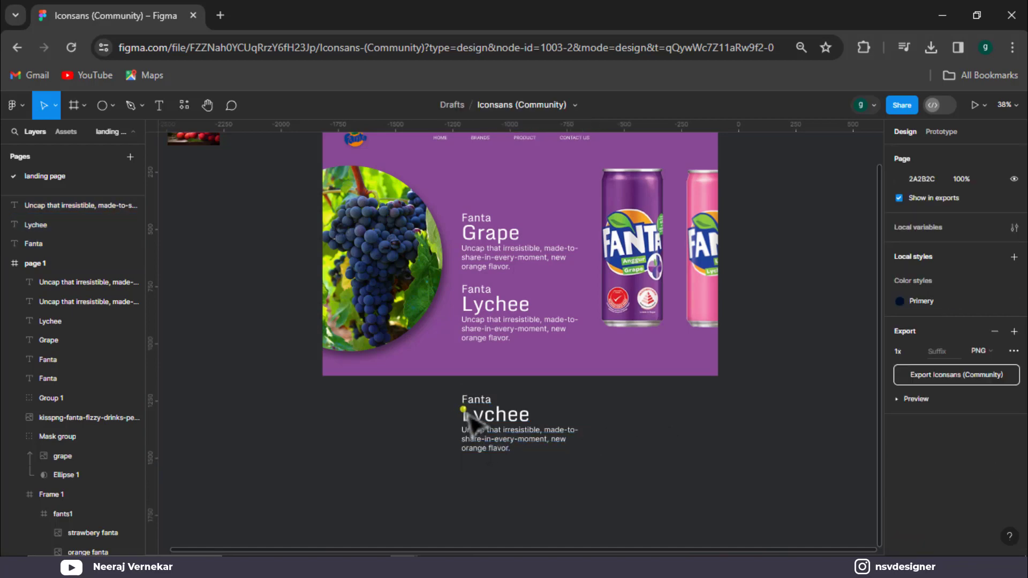
click(495, 415)
double_click(492, 415)
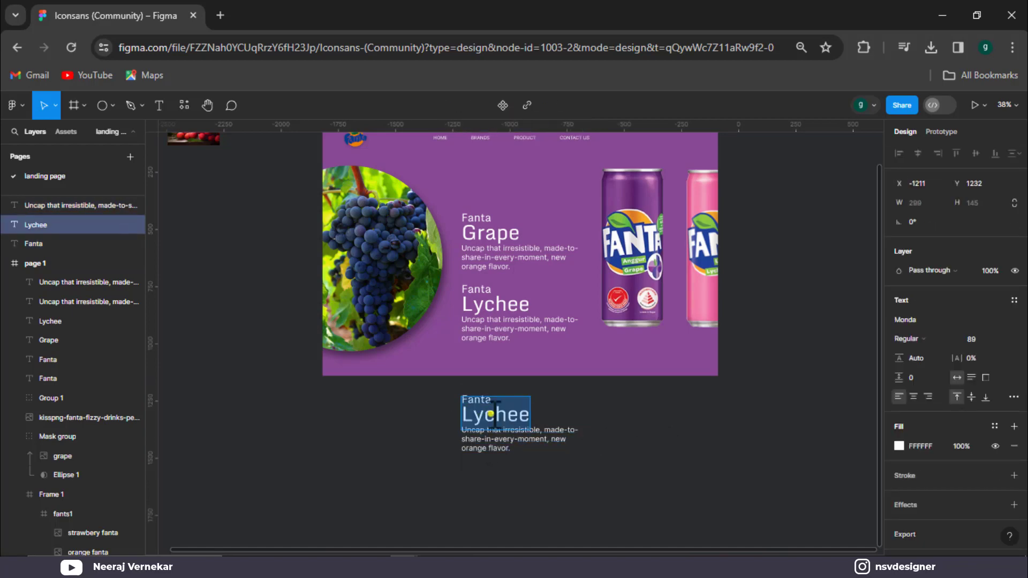
text(Orange)
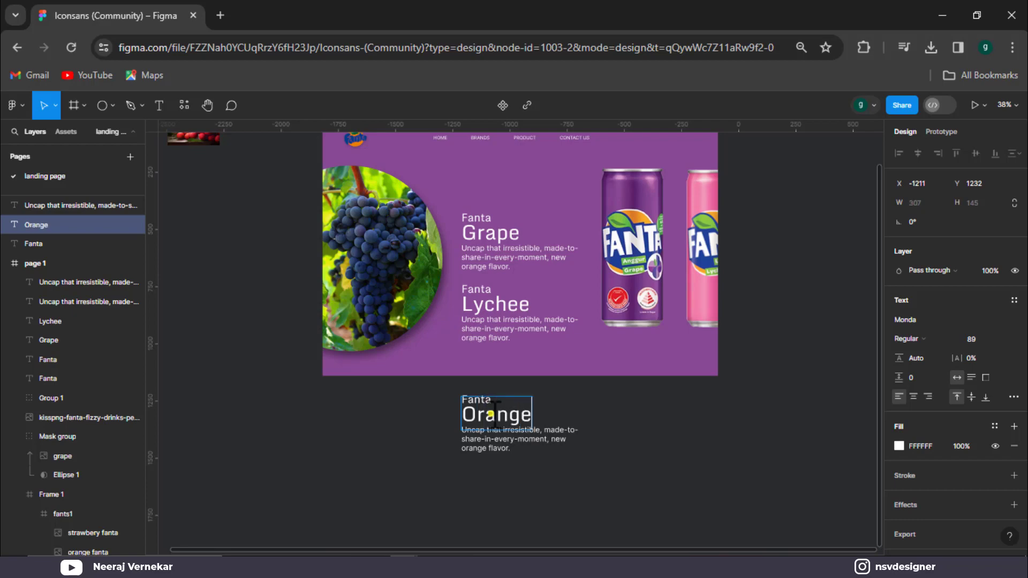
Copy the Fanta Orange block below itself and retitle the copy Strawberry.
drag(449, 489, 569, 407)
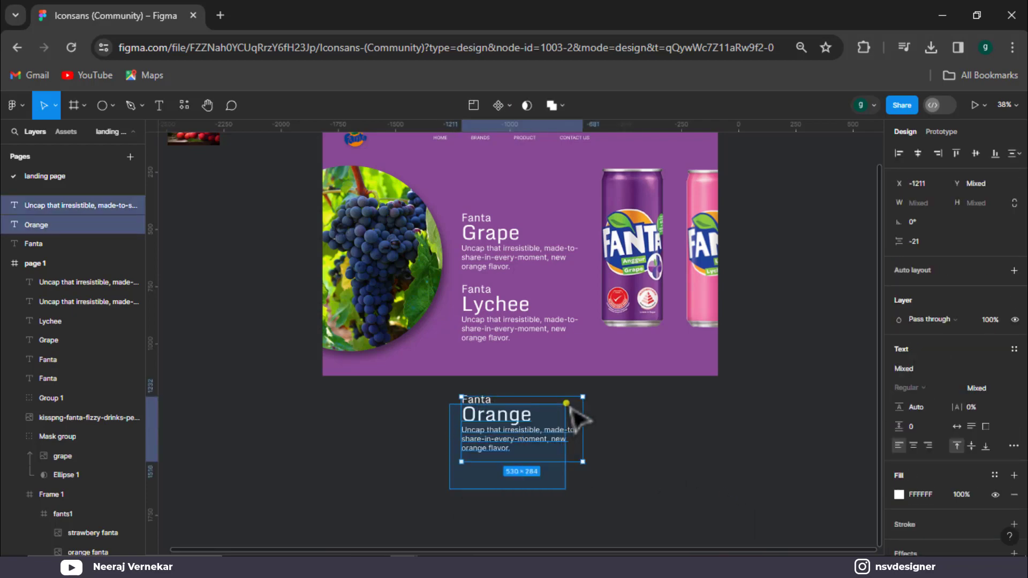
alt+drag(498, 420, 494, 497)
click(498, 490)
double_click(498, 490)
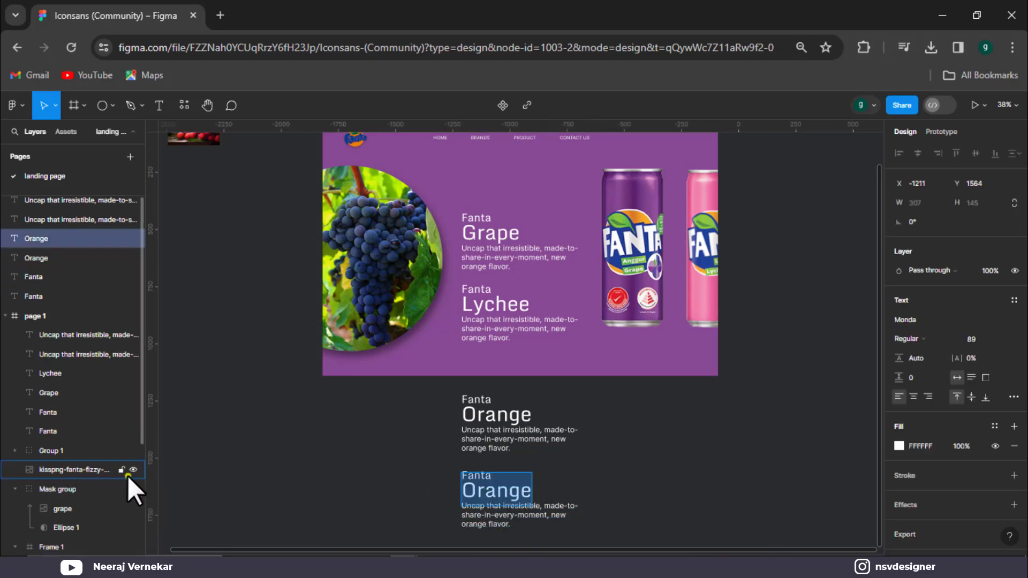
scroll(132, 485, down, 3)
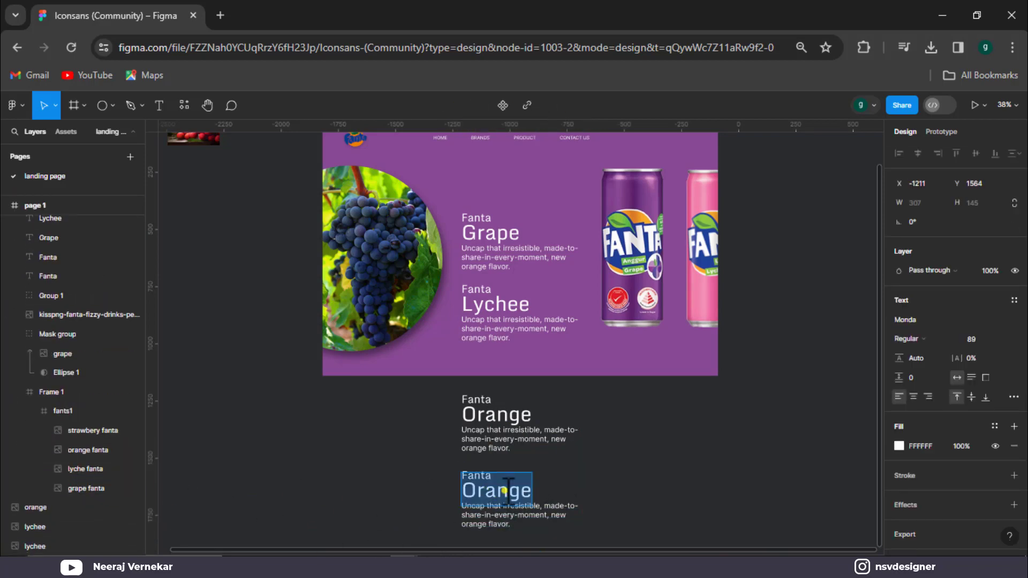
text(Strawberry)
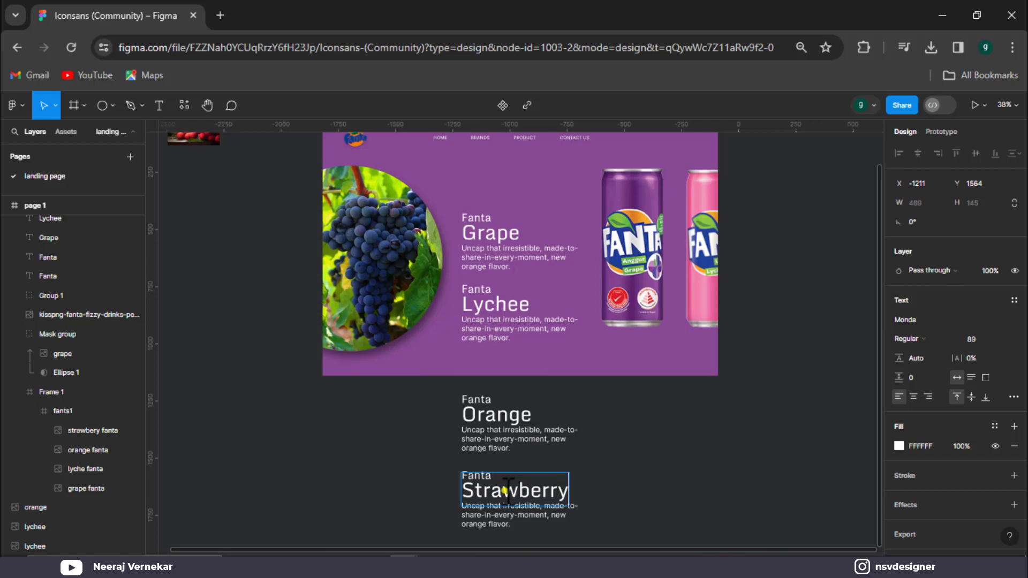
key(Escape)
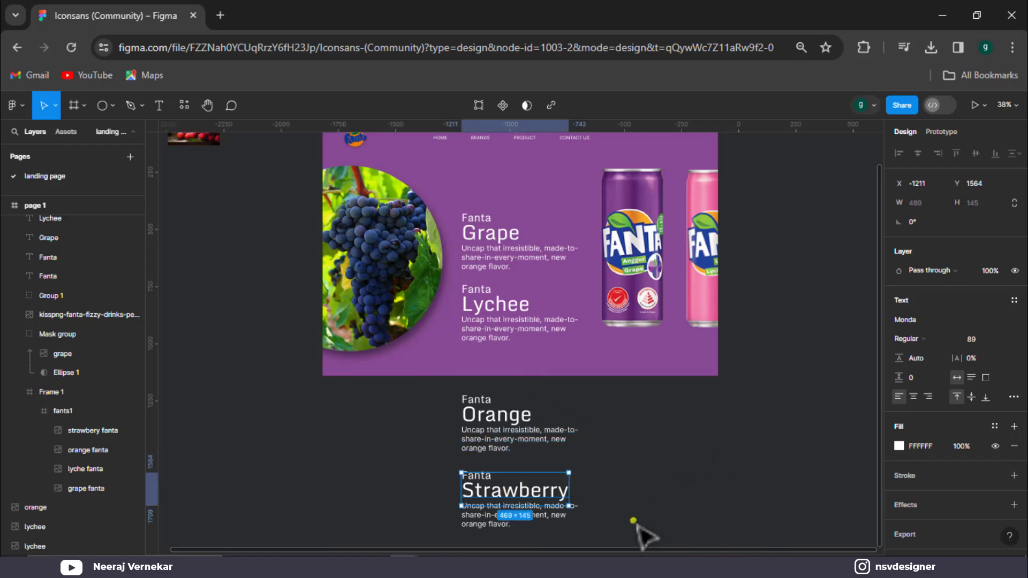
Move the four Fanta flavour text blocks left, out of the purple slide.
mouse_move(471, 183)
mouse_down()
mouse_move(524, 503)
mouse_move(257, 520)
mouse_up()
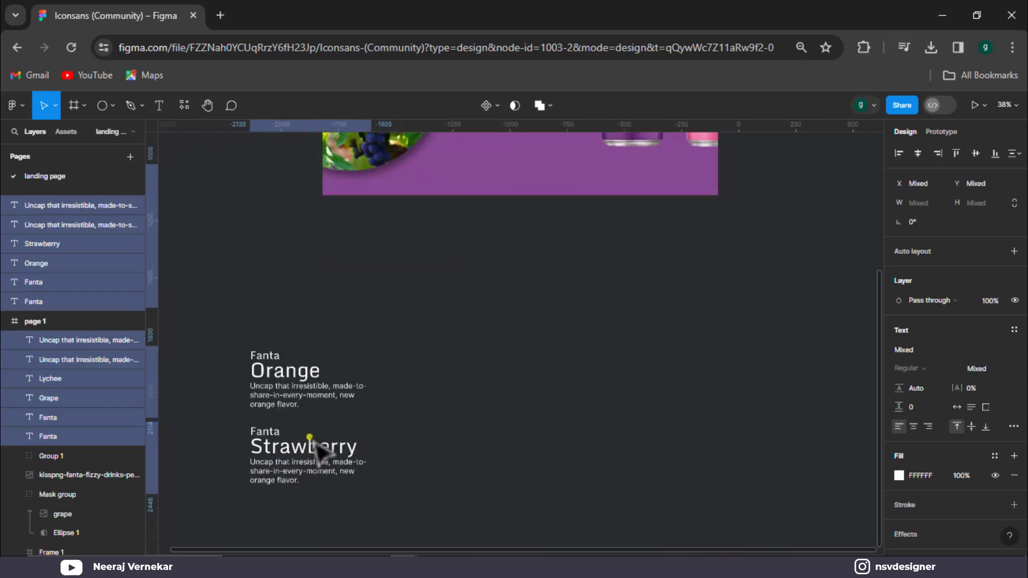
drag(262, 536, 461, 343)
scroll(492, 306, down, 3)
scroll(492, 303, up, 5)
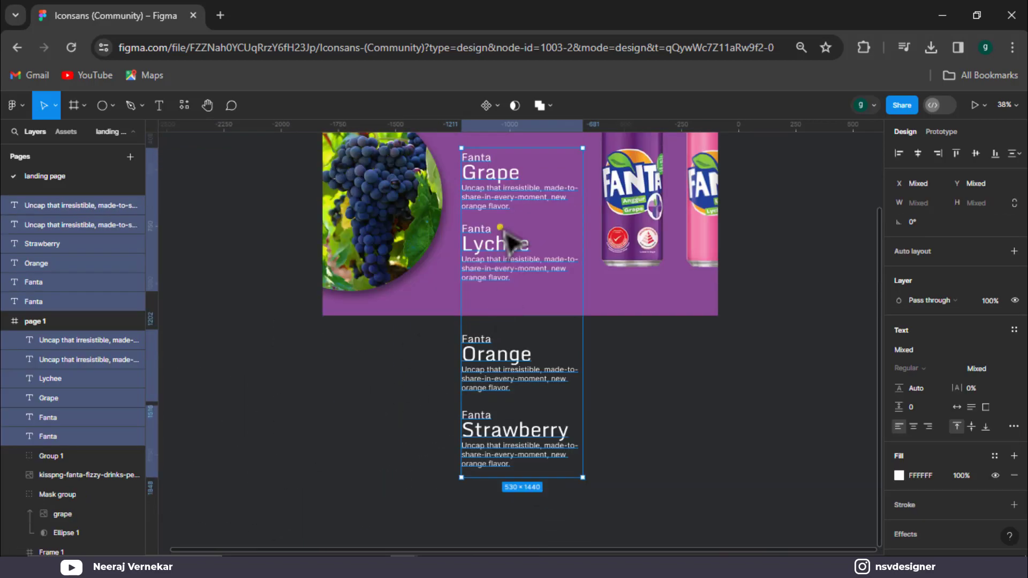
drag(498, 187, 249, 300)
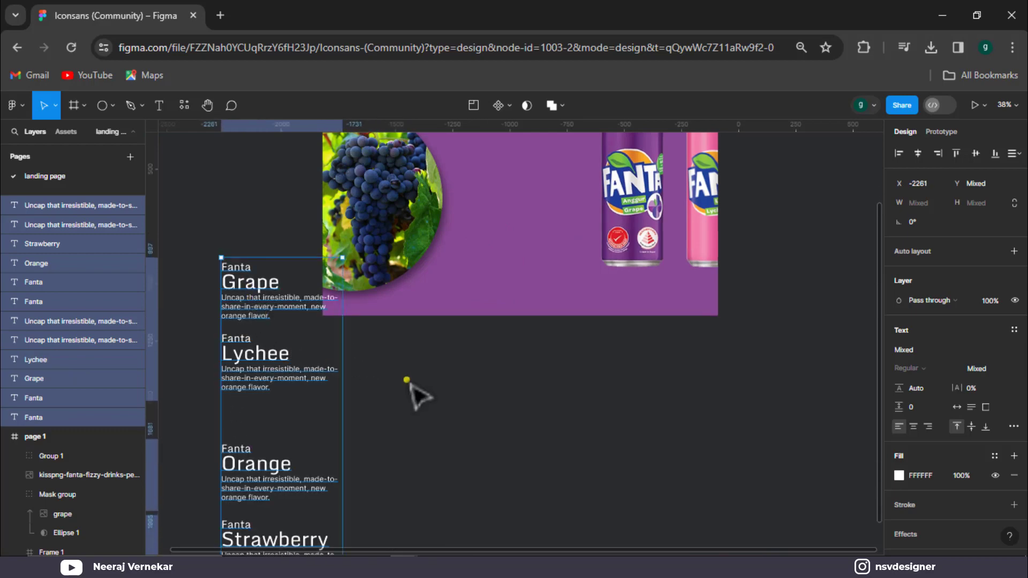
Move the Orange and Strawberry blocks up so all four are evenly spaced.
scroll(407, 375, down, 3)
click(356, 363)
drag(368, 321, 221, 456)
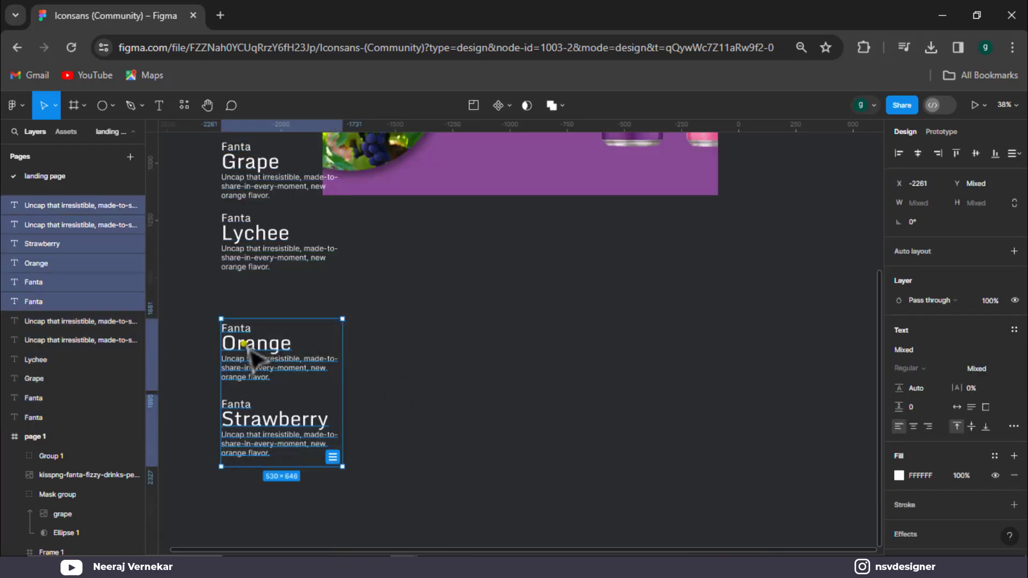
drag(255, 359, 248, 303)
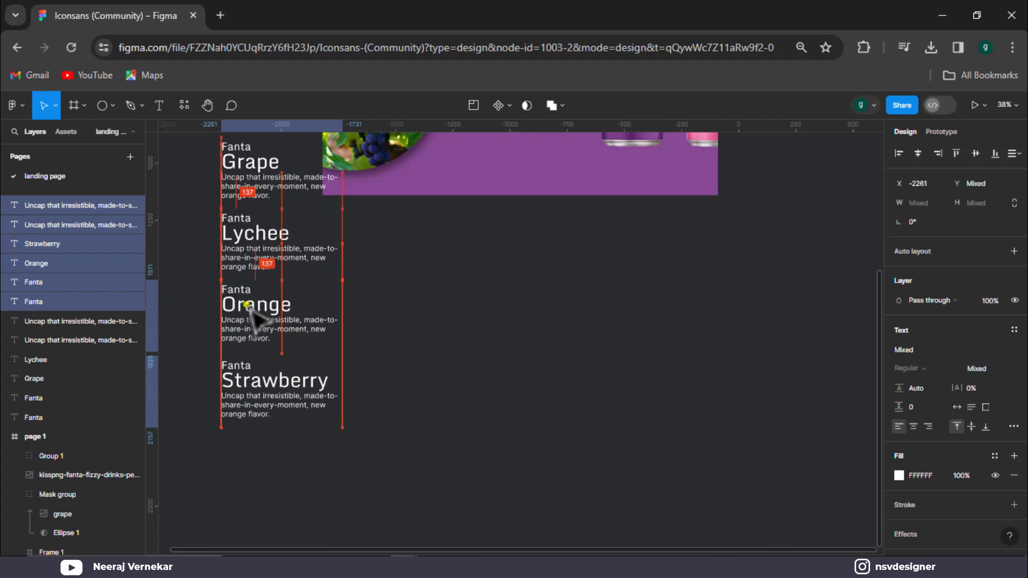
click(322, 319)
scroll(214, 215, up, 2)
mouse_move(199, 185)
mouse_down()
mouse_move(276, 474)
mouse_move(276, 522)
mouse_up()
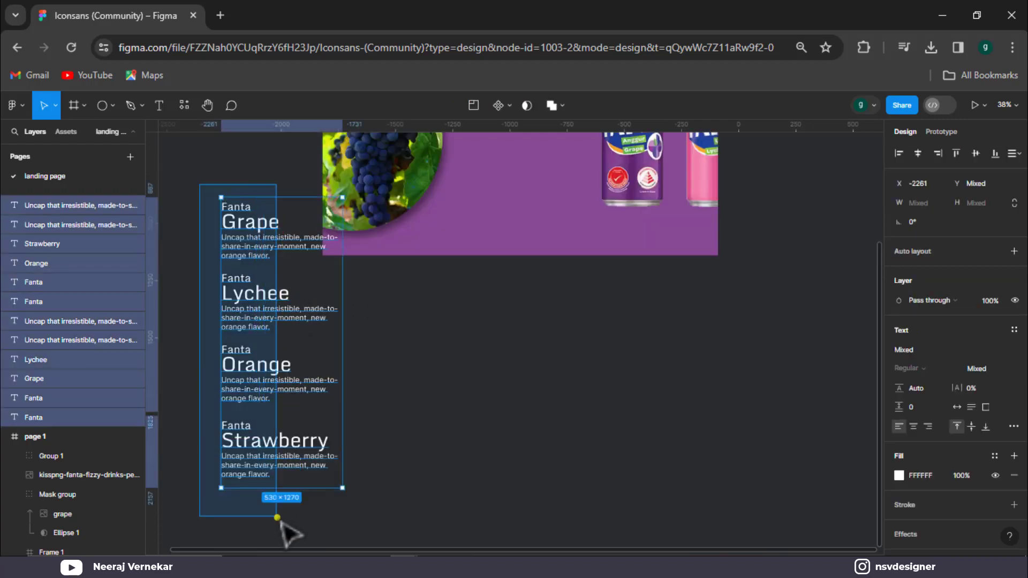
Wrap the text blocks in Frame 2, shorten it to the Grape block, and clip content.
right_click(247, 239)
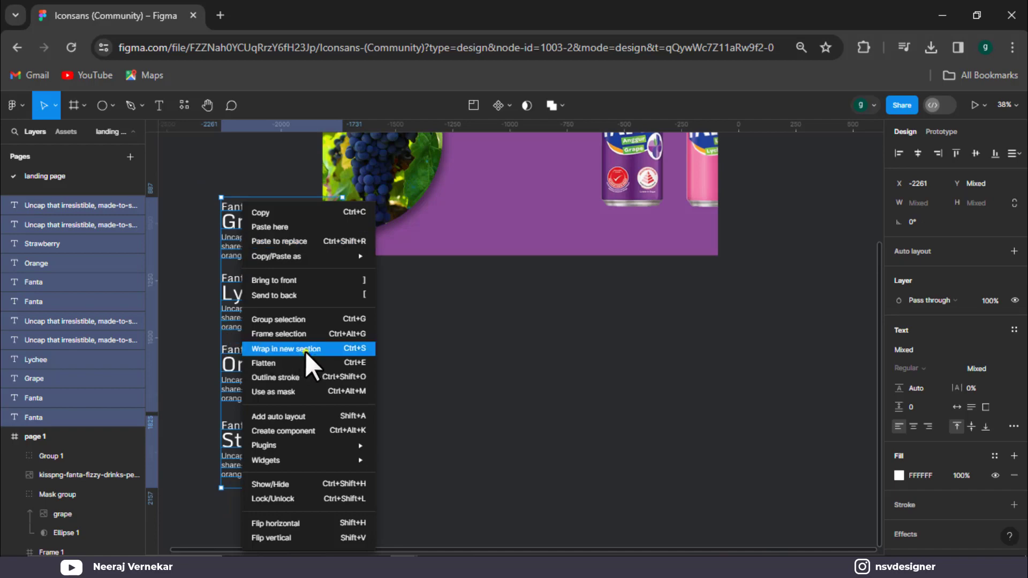
click(301, 334)
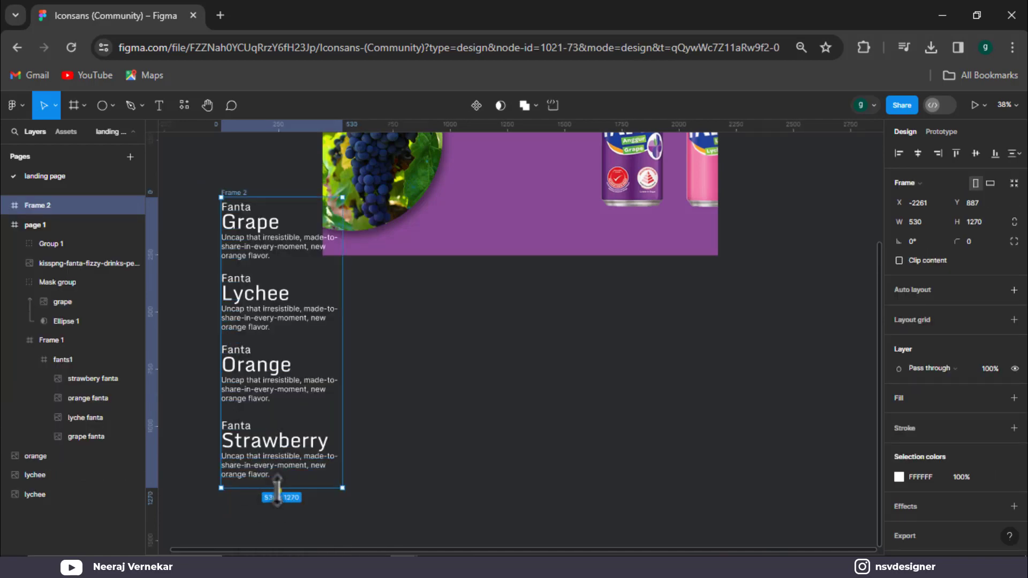
drag(280, 488, 271, 267)
click(900, 260)
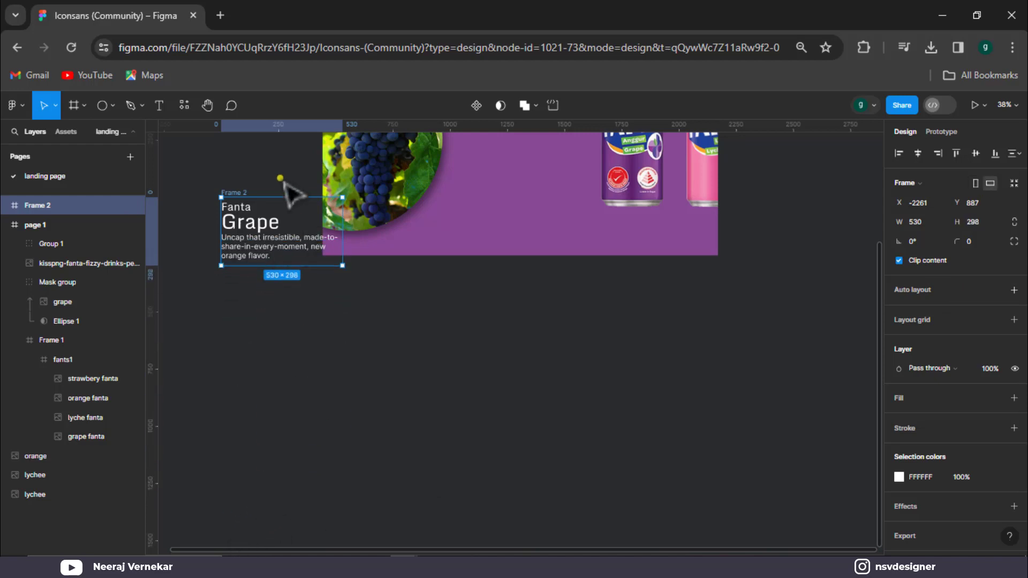
Select the layers inside Frame 2 to check the clipped Grape heading.
click(284, 185)
click(271, 245)
key(Escape)
key(Escape)
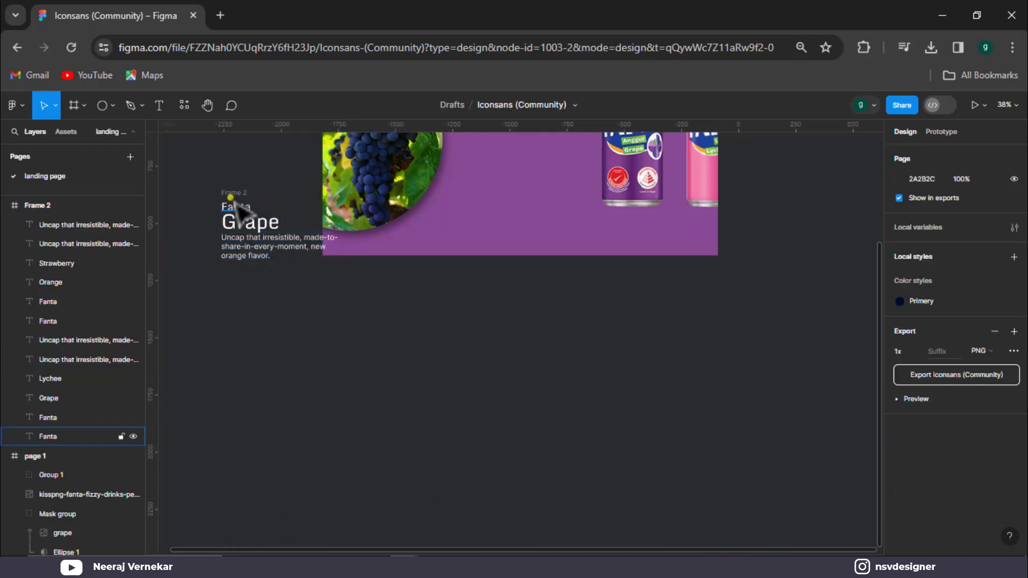
click(238, 192)
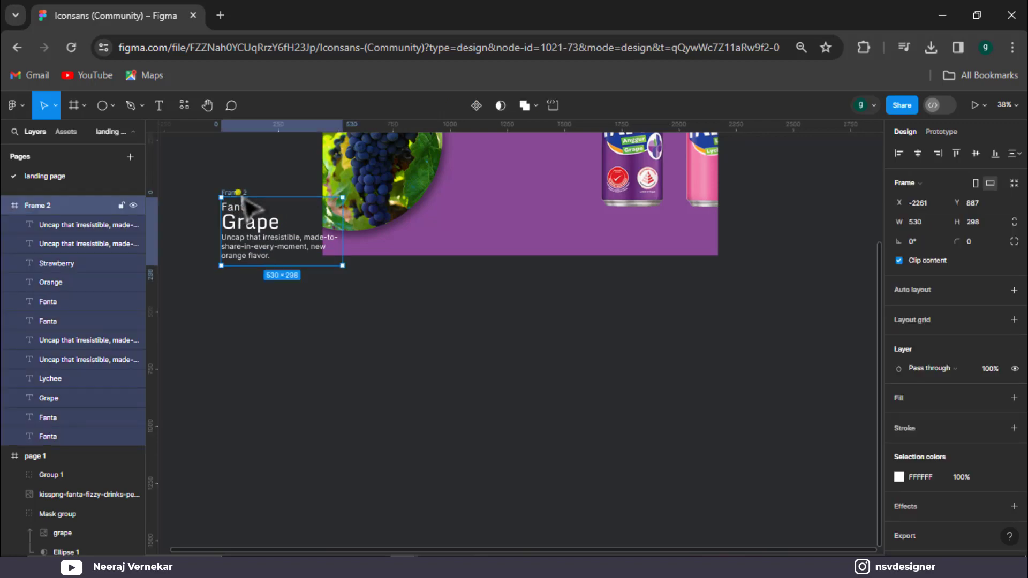
key(Escape)
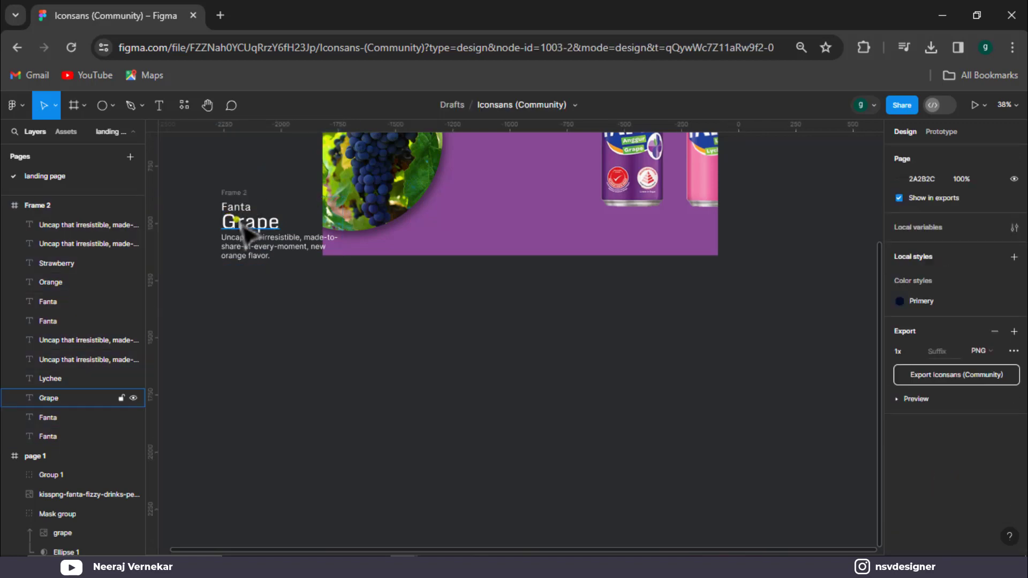
click(246, 214)
key(Escape)
key(Escape)
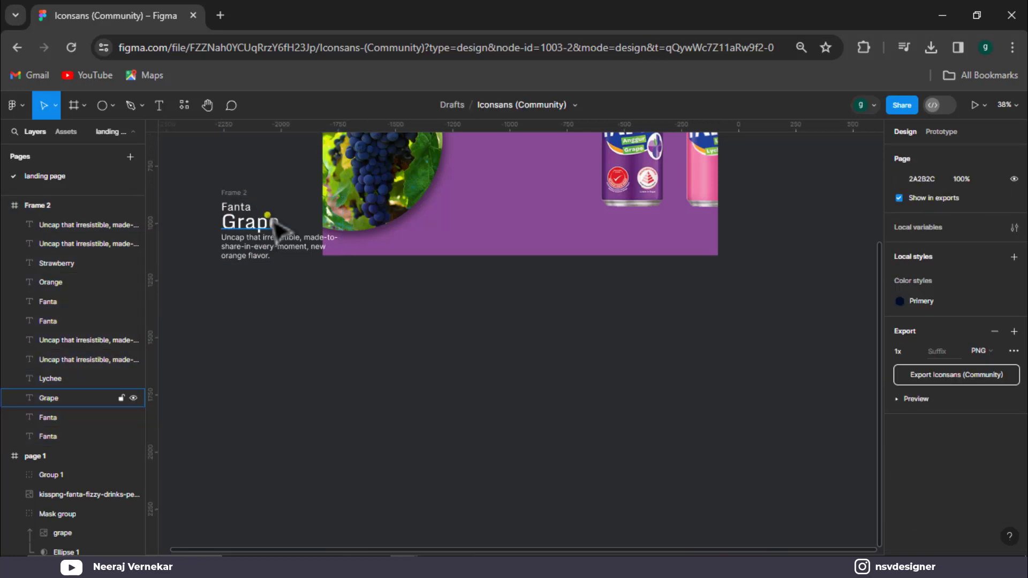
click(271, 223)
click(289, 252)
click(276, 223)
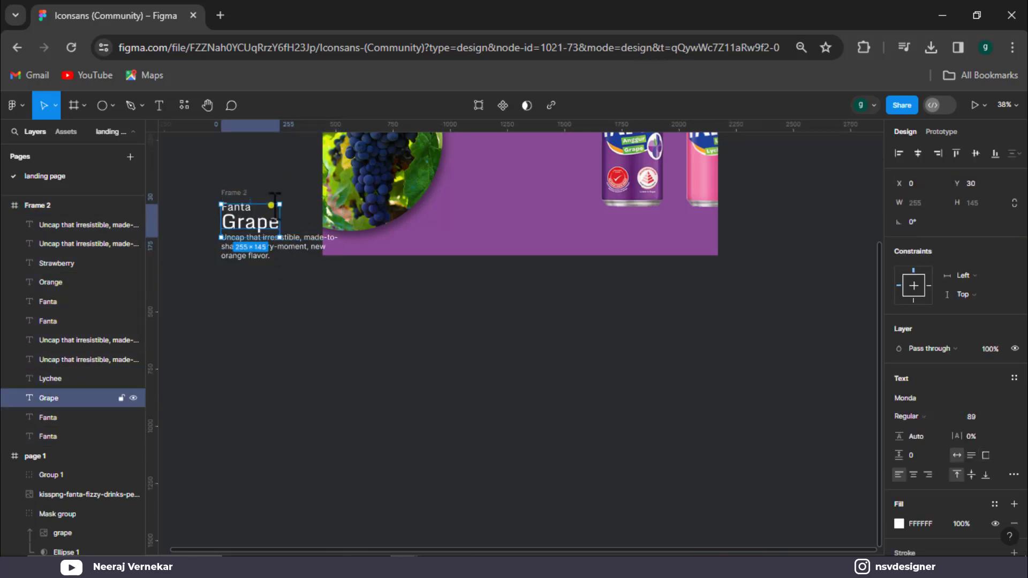
Remove Frame 2 with Shift+Ctrl+G so all four text blocks show unframed.
key(Escape)
click(264, 196)
key(Escape)
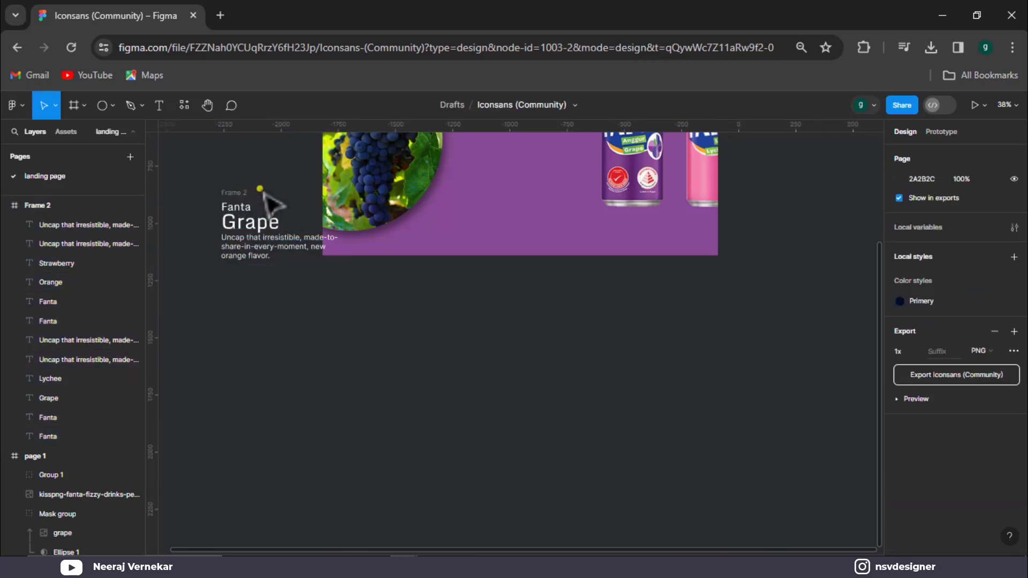
click(264, 196)
key(Escape)
click(264, 196)
key(Escape)
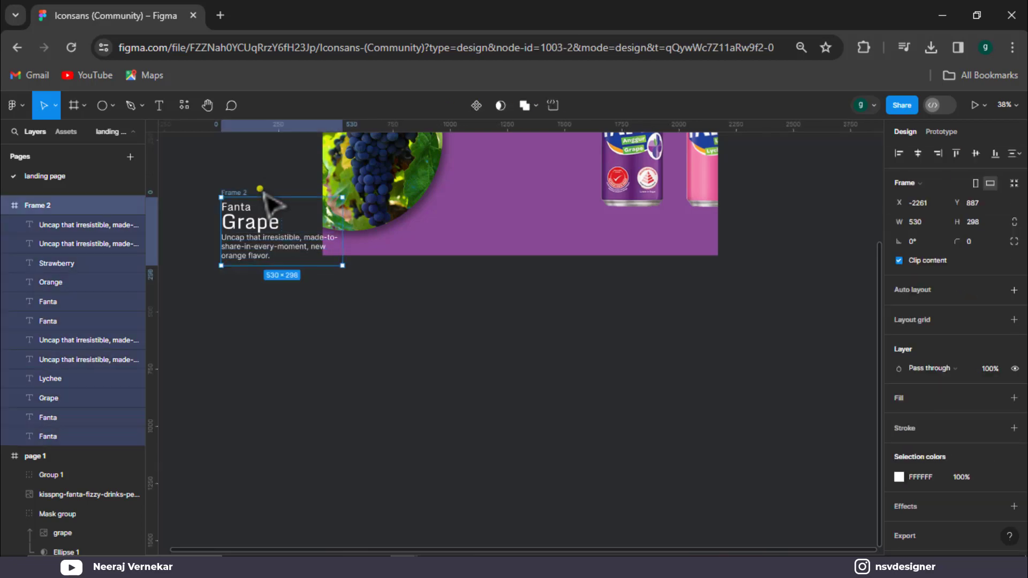
key(ctrl+alt+shift+r)
key(ctrl+shift+g)
key(Escape)
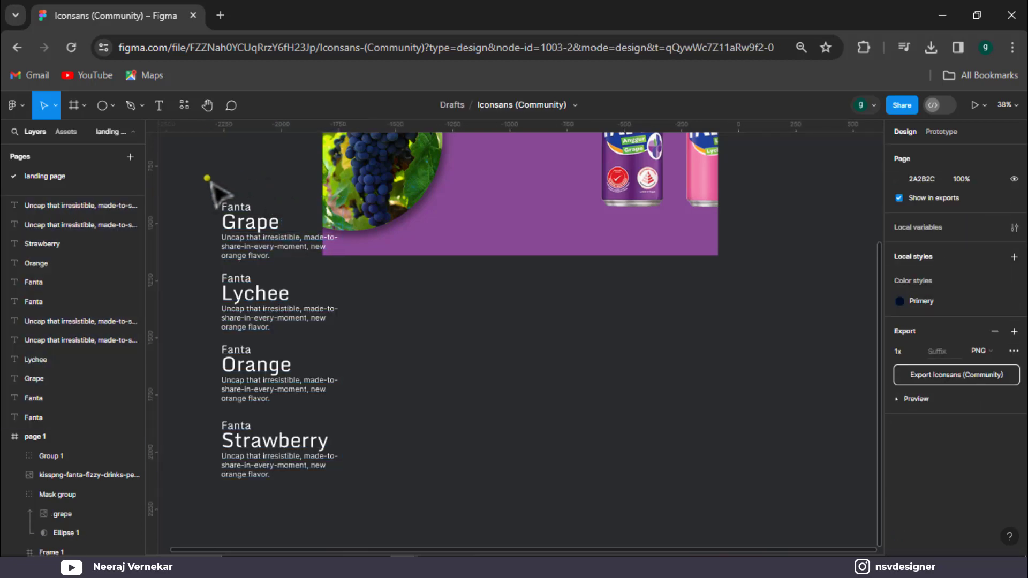
Draw a 530×1270 frame around the four stacked Fanta text blocks.
drag(208, 179, 300, 455)
click(343, 316)
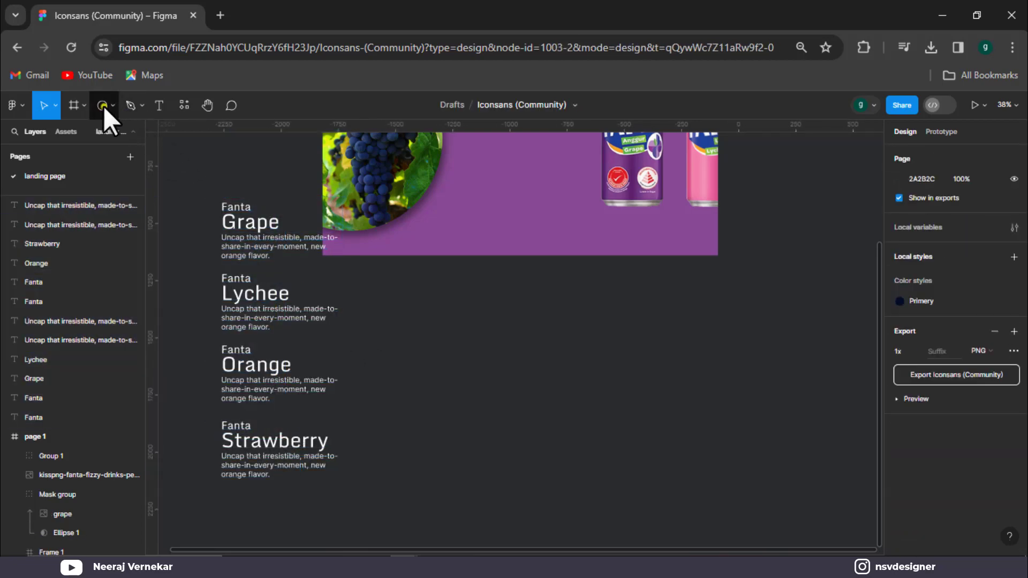
click(83, 105)
click(68, 134)
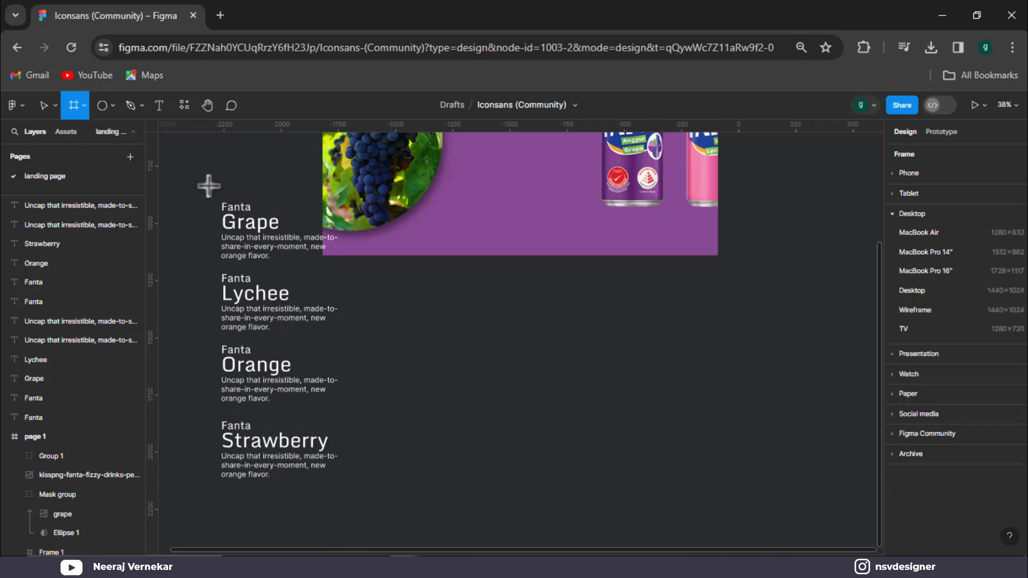
drag(221, 198, 342, 488)
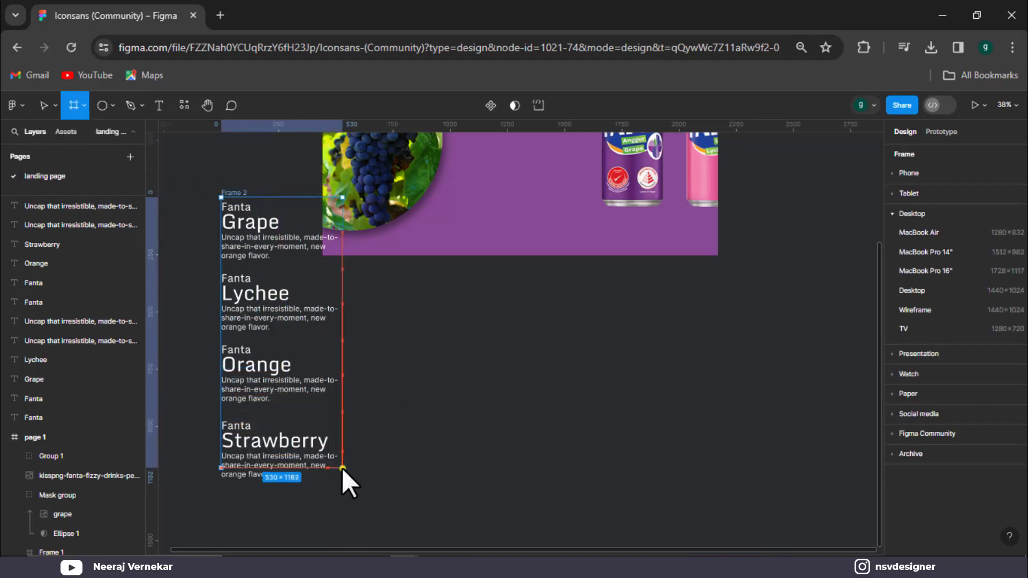
Set the new frame's white fill to 0% opacity so it is fully transparent.
click(312, 421)
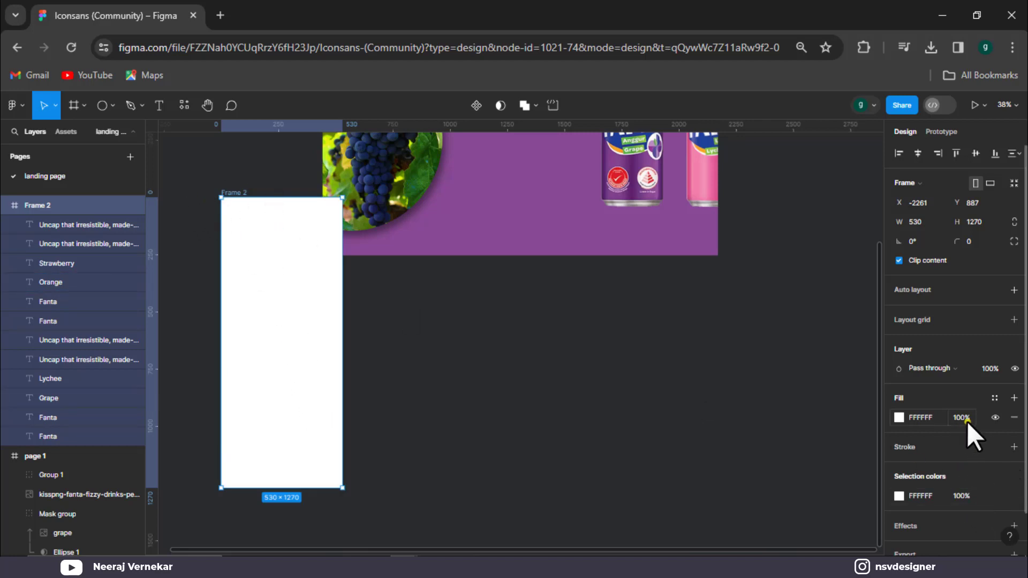
drag(964, 418, 444, 421)
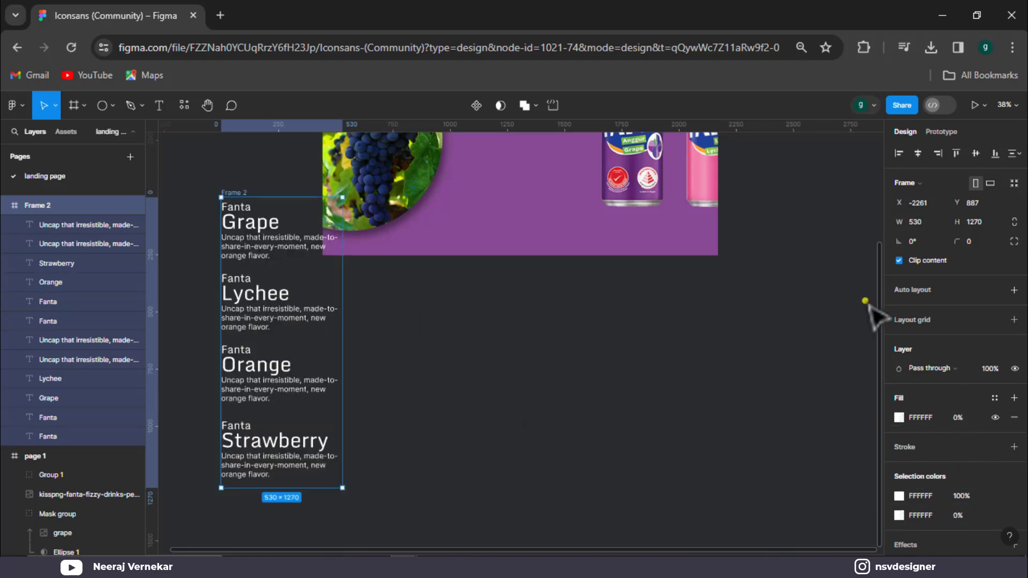
click(187, 166)
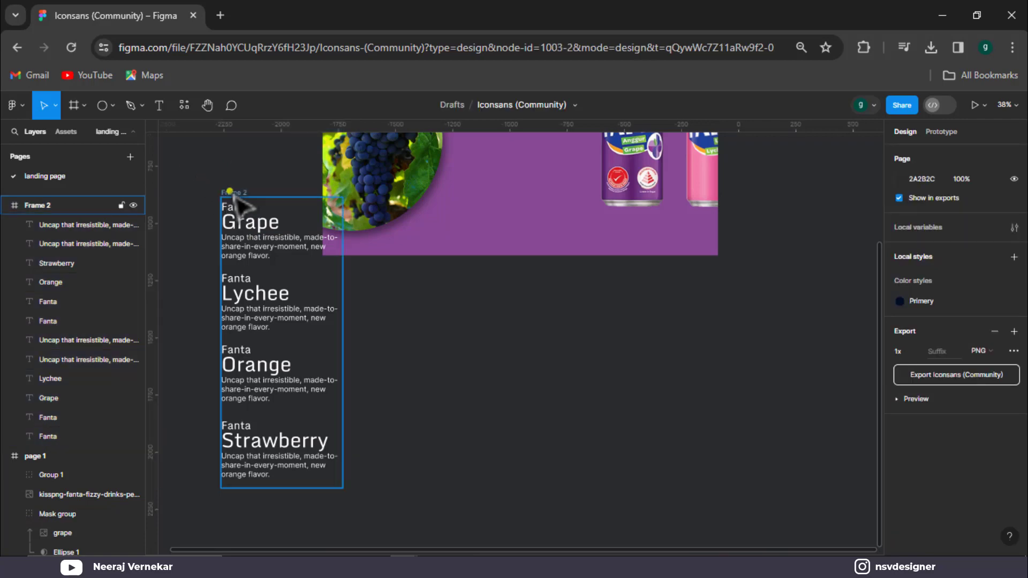
click(229, 190)
right_click(229, 191)
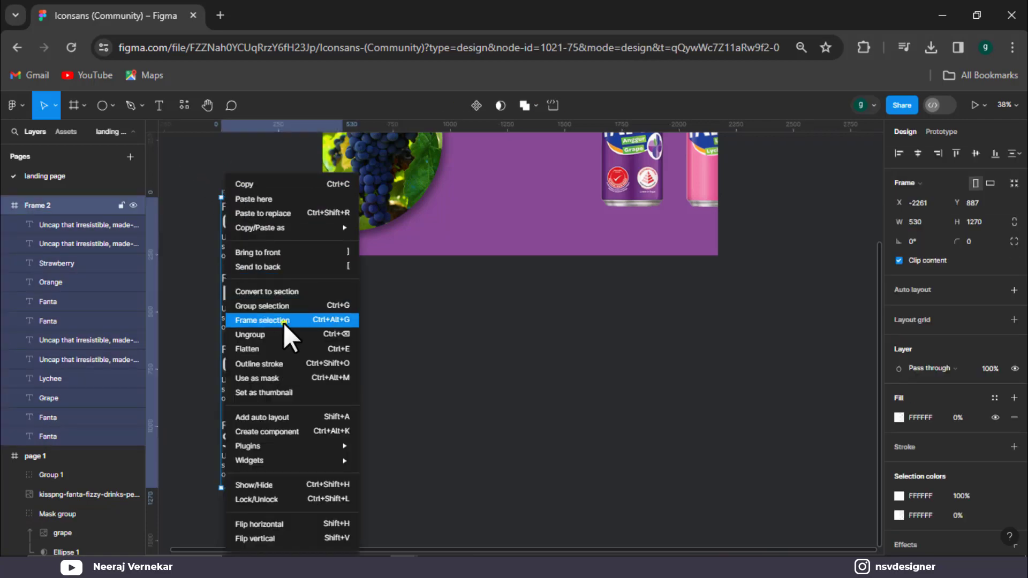
Wrap the text frame in a clipping Frame 3 shortened to 530×290 to show only Grape.
click(284, 323)
click(900, 260)
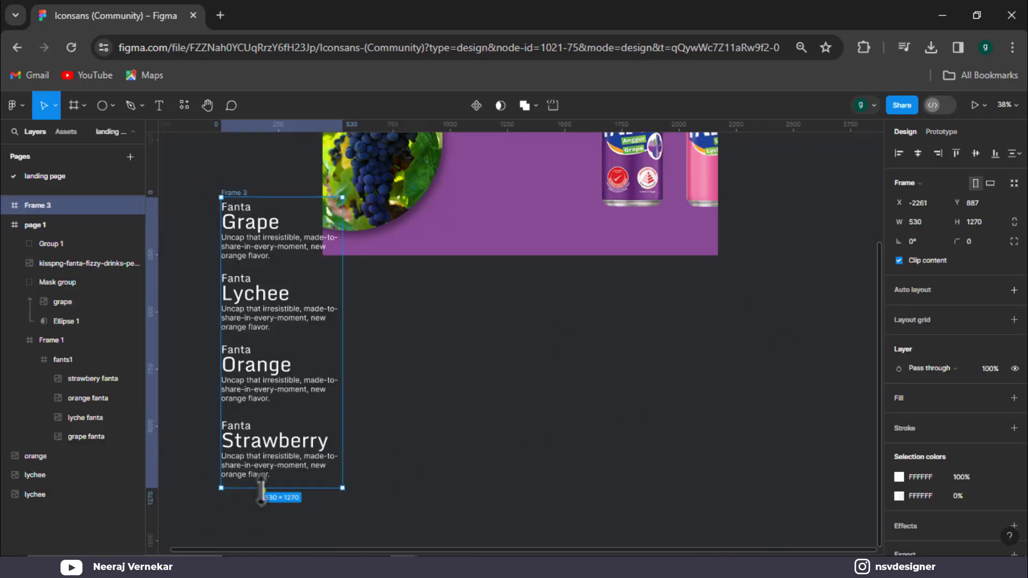
drag(261, 493, 265, 266)
Move Frame 3 onto the purple page 1 slide beside the grape circle.
click(385, 375)
scroll(385, 375, up, 3)
click(308, 356)
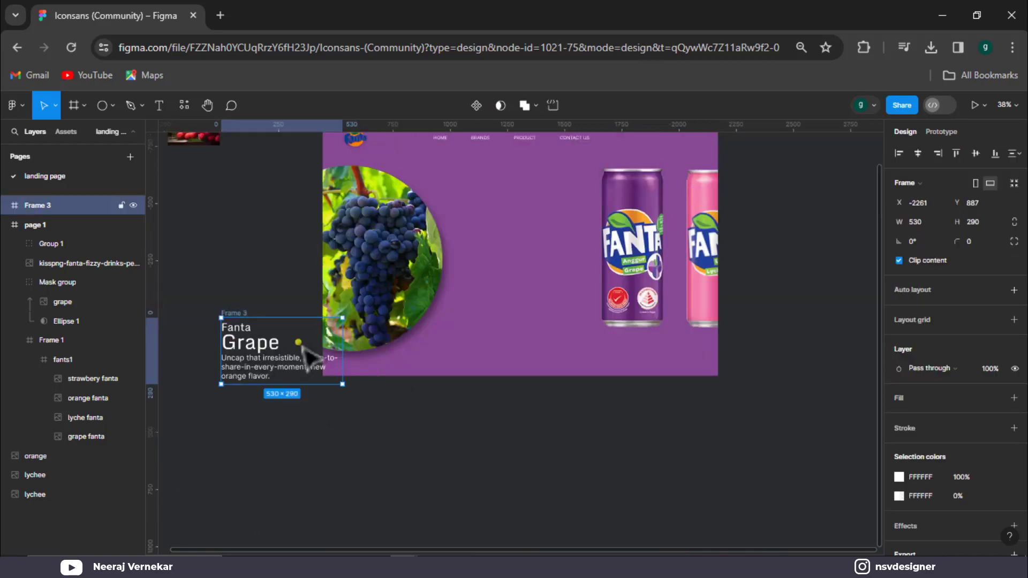
mouse_move(306, 355)
mouse_down()
mouse_move(485, 270)
mouse_move(489, 313)
mouse_move(483, 264)
mouse_up()
scroll(488, 276, up, 2)
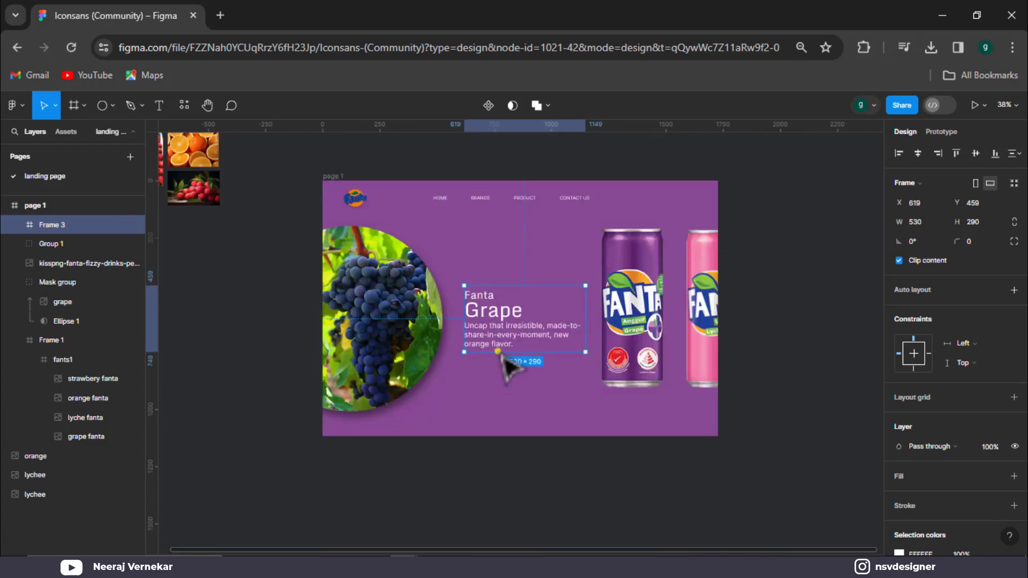
mouse_move(508, 369)
mouse_down()
mouse_move(493, 349)
mouse_move(410, 324)
mouse_up()
scroll(544, 348, up, 2)
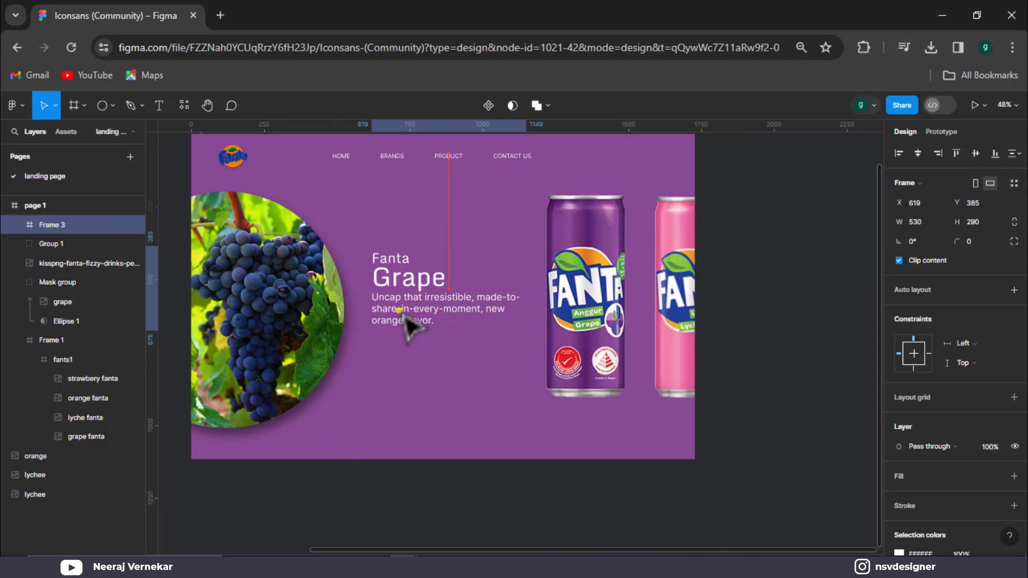
click(361, 455)
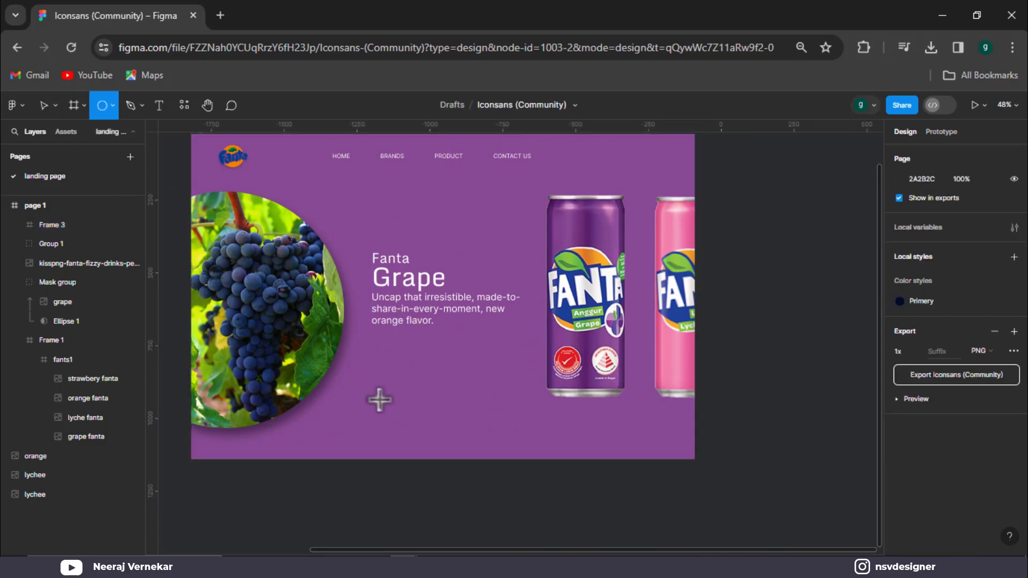
Draw an 82×82 circle just below the Grape description.
drag(380, 399, 391, 411)
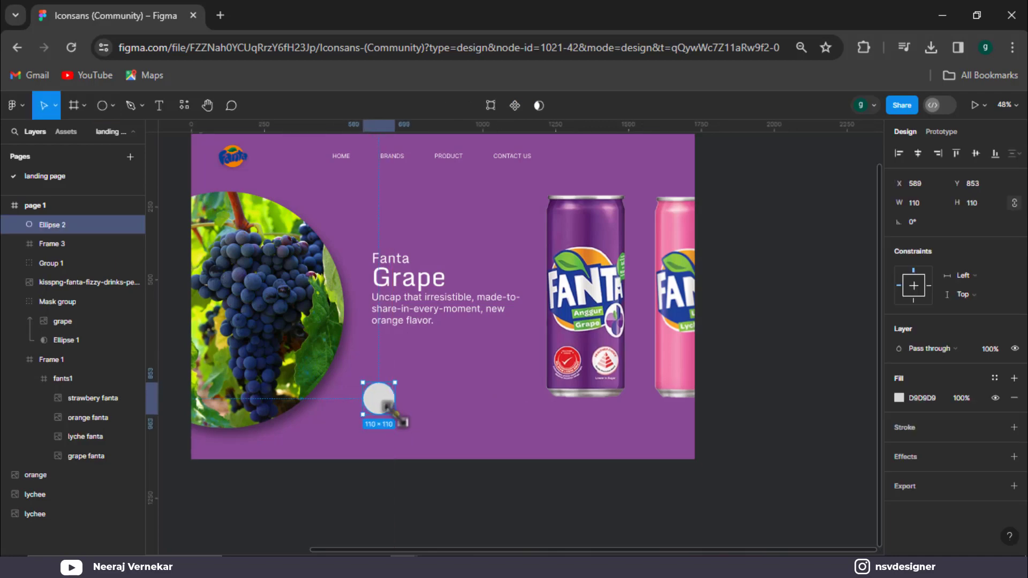
key(alt)
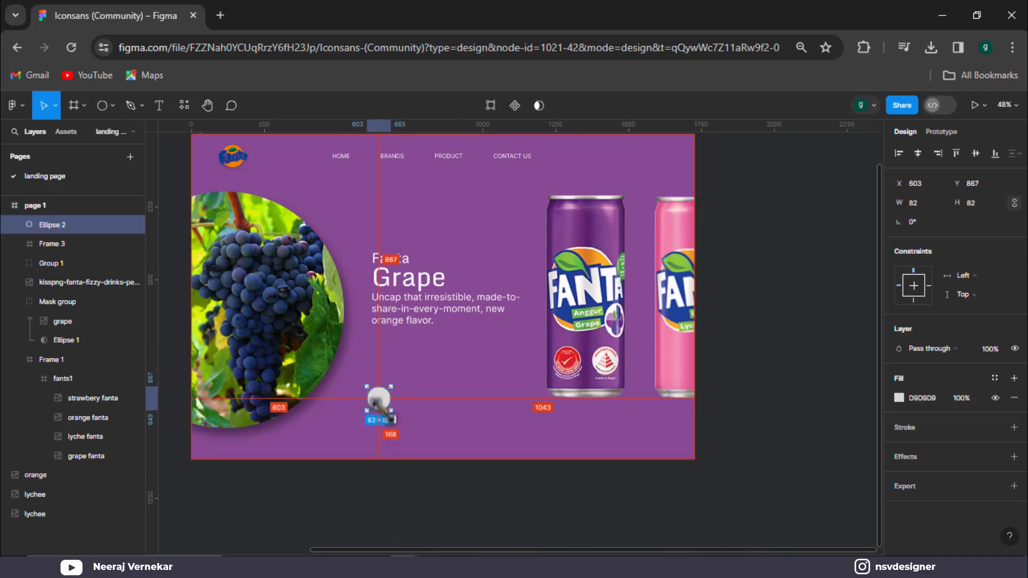
click(384, 413)
drag(384, 412, 406, 366)
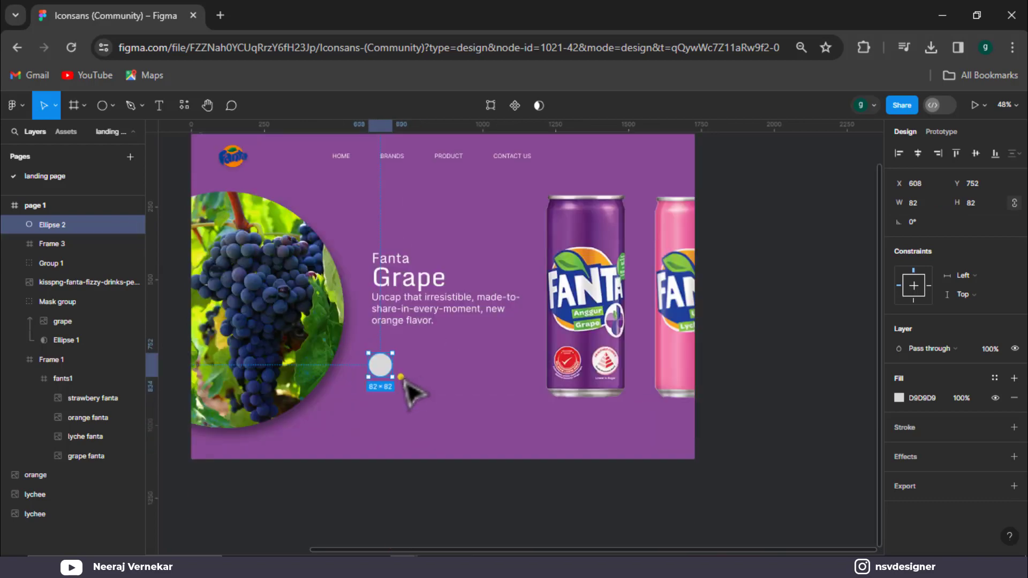
scroll(407, 375, up, 3)
scroll(402, 369, up, 1)
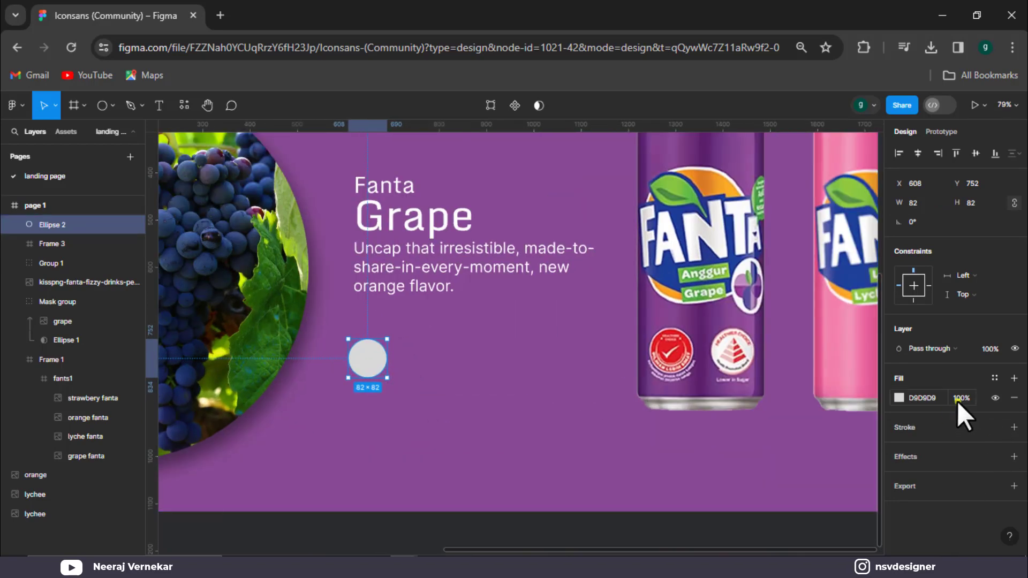
Set the circle's fill opacity to 40% and place a copy to its right.
drag(959, 398, 899, 401)
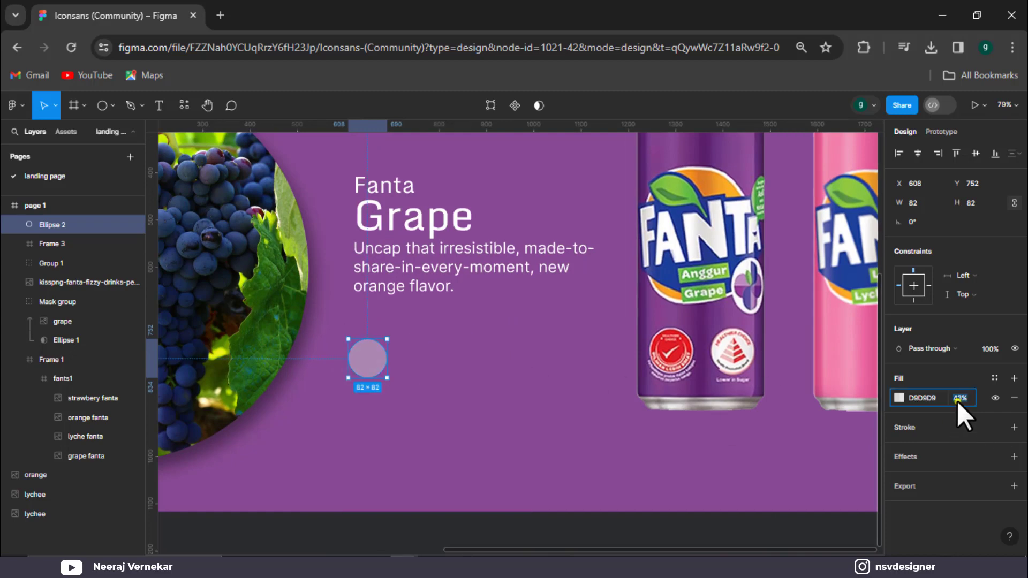
click(535, 410)
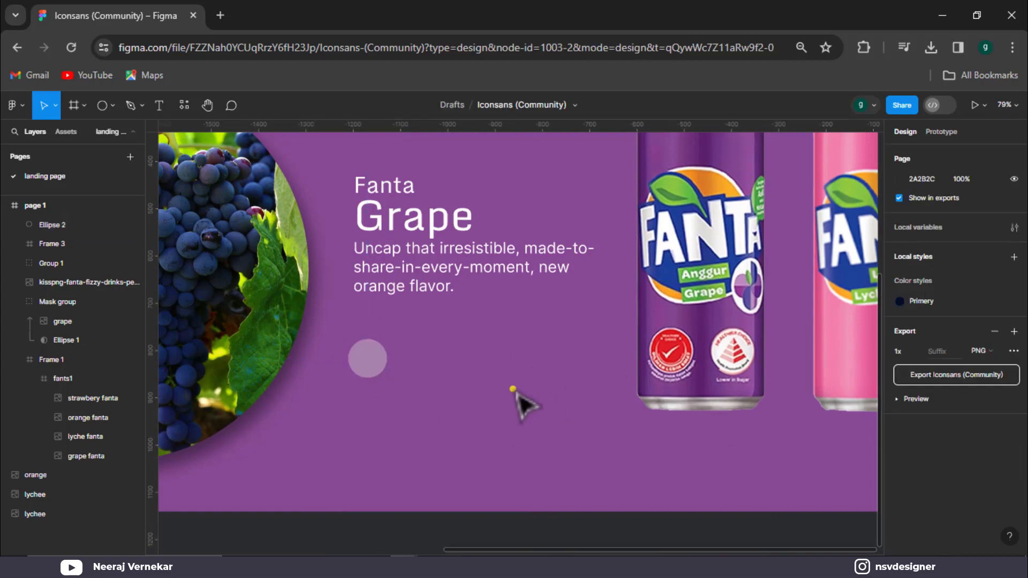
mouse_move(384, 362)
mouse_down()
mouse_move(381, 354)
mouse_move(442, 370)
mouse_up()
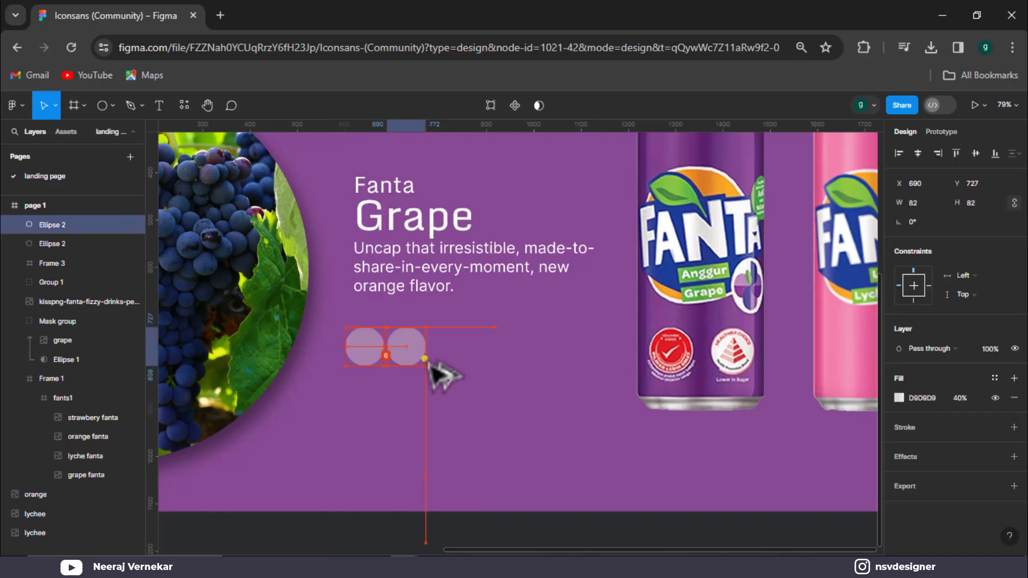
click(362, 427)
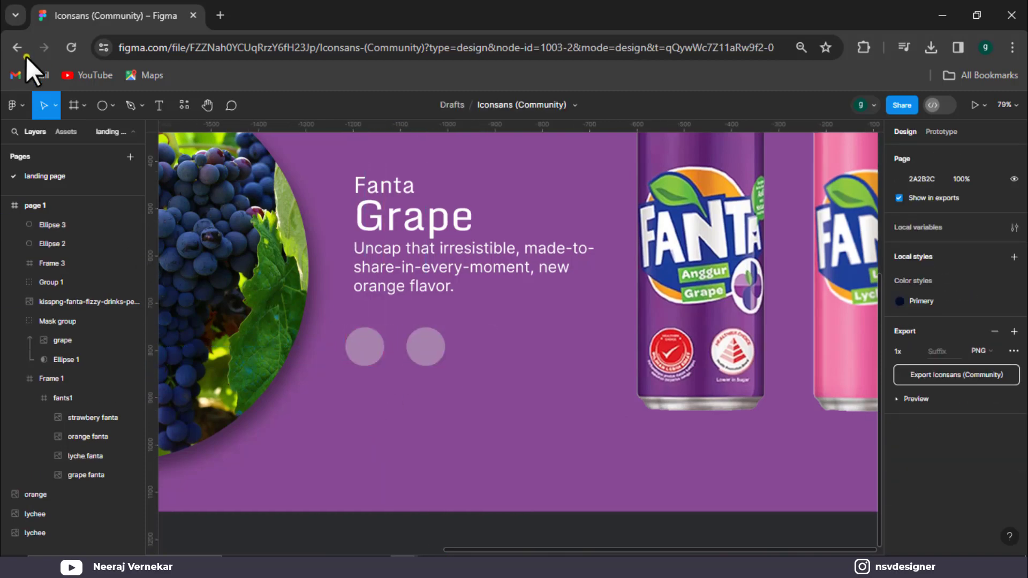
Draw a short arrow below the circles with the Arrow tool.
click(76, 105)
click(111, 106)
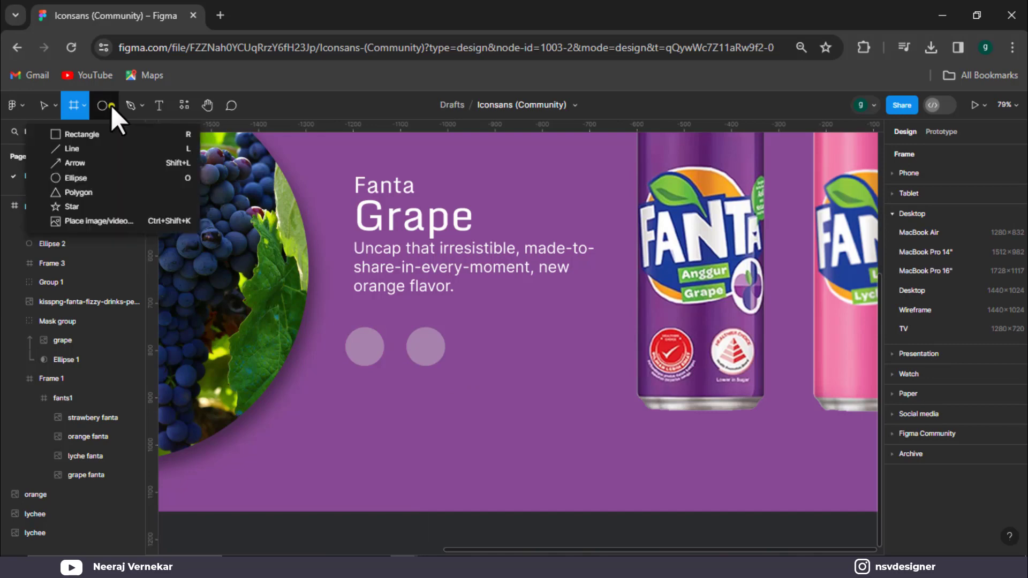
click(94, 161)
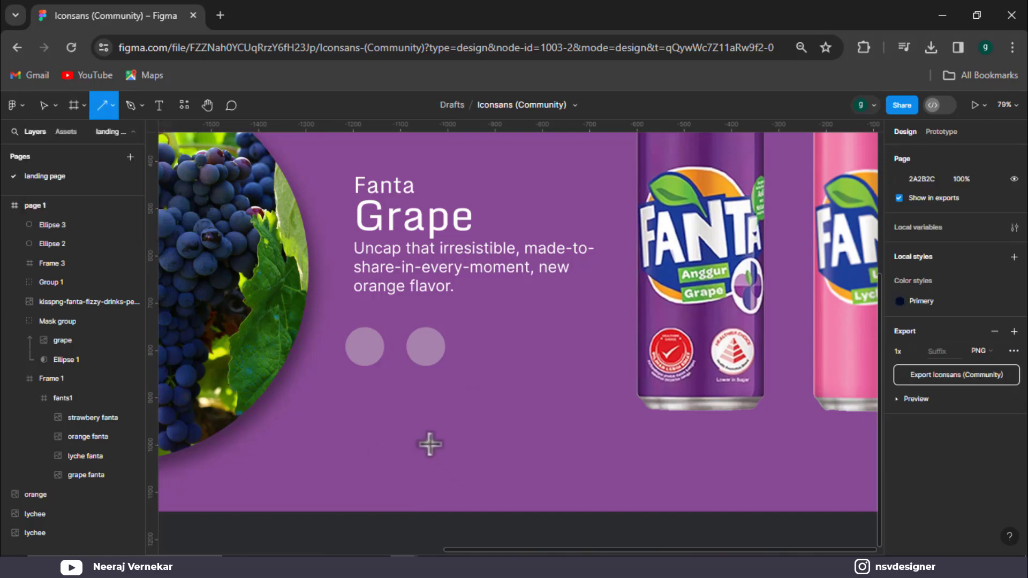
drag(429, 444, 448, 445)
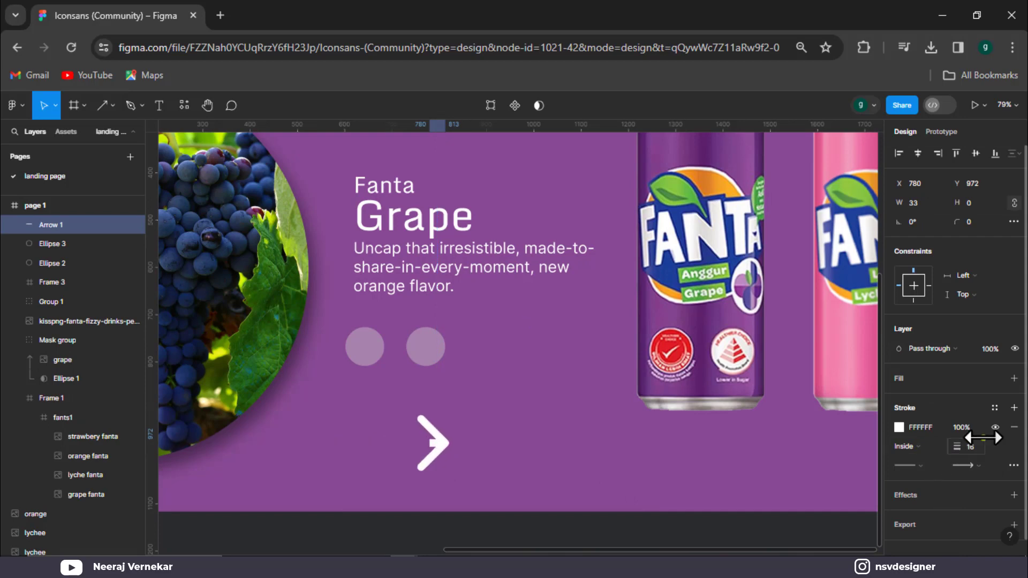
scroll(459, 487, down, 1)
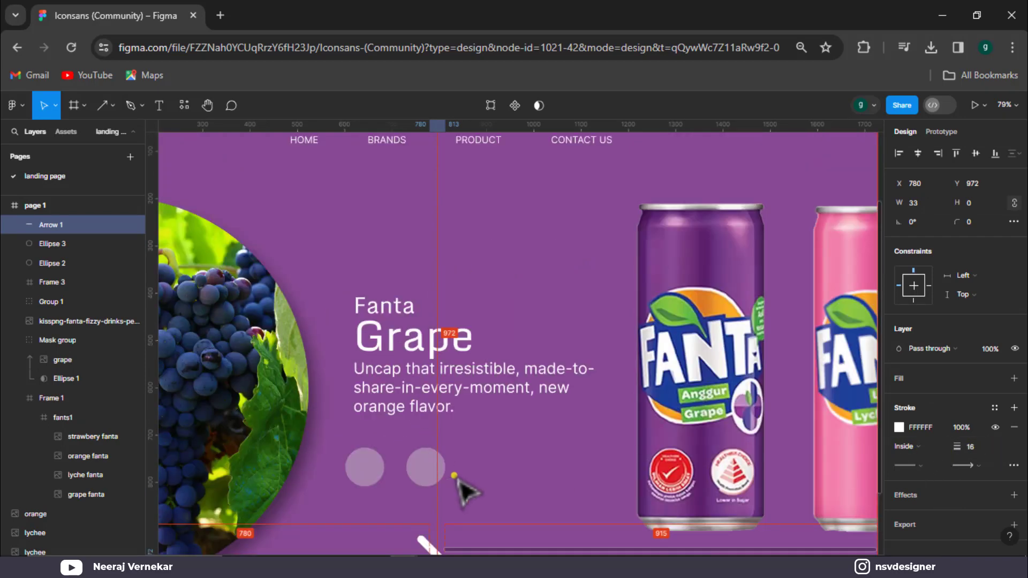
scroll(425, 436, up, 1)
scroll(435, 437, up, 3)
Trim the arrow to a chevron with stroke weight 6 and move it into the right circle.
drag(435, 435, 459, 435)
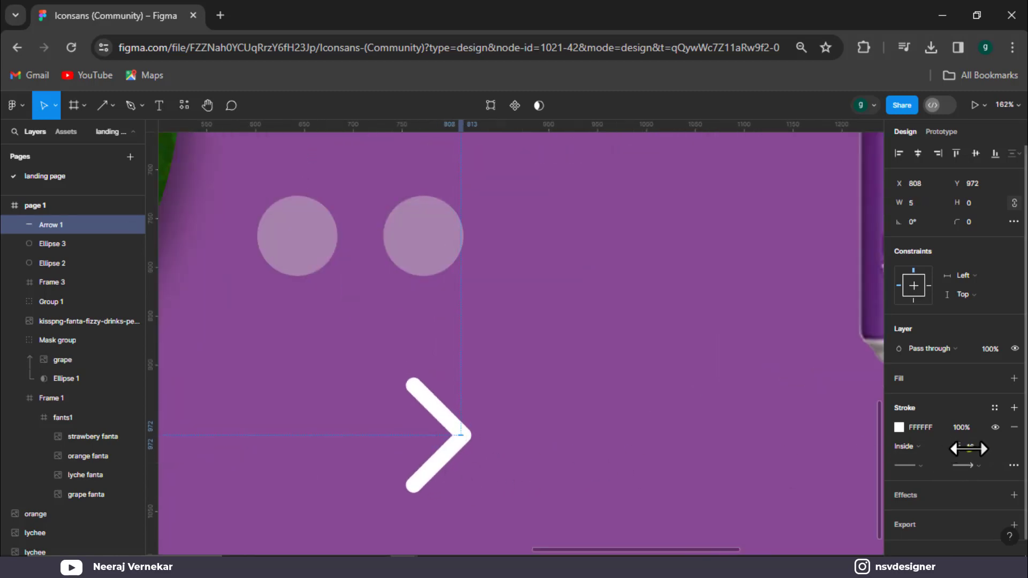
drag(964, 449, 872, 459)
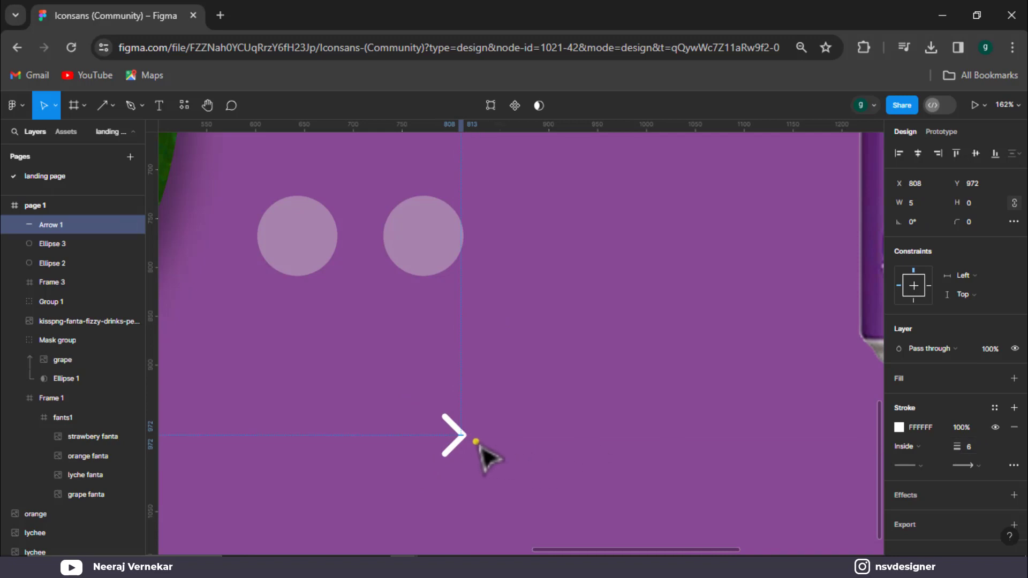
mouse_move(465, 439)
mouse_down()
mouse_move(438, 239)
mouse_move(299, 245)
mouse_up()
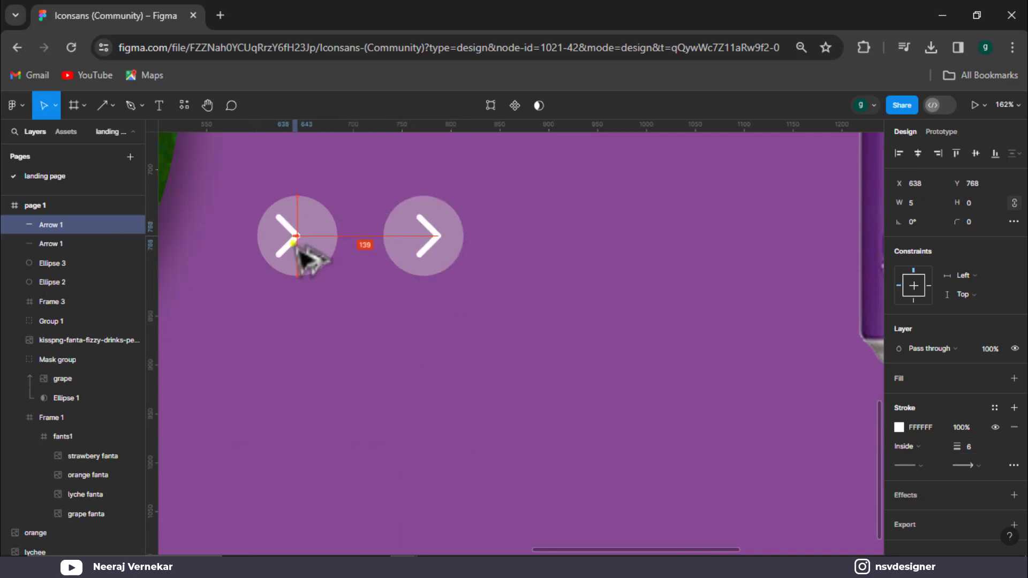
Select the chevron copy in the left circle and move it out below the circle.
click(313, 265)
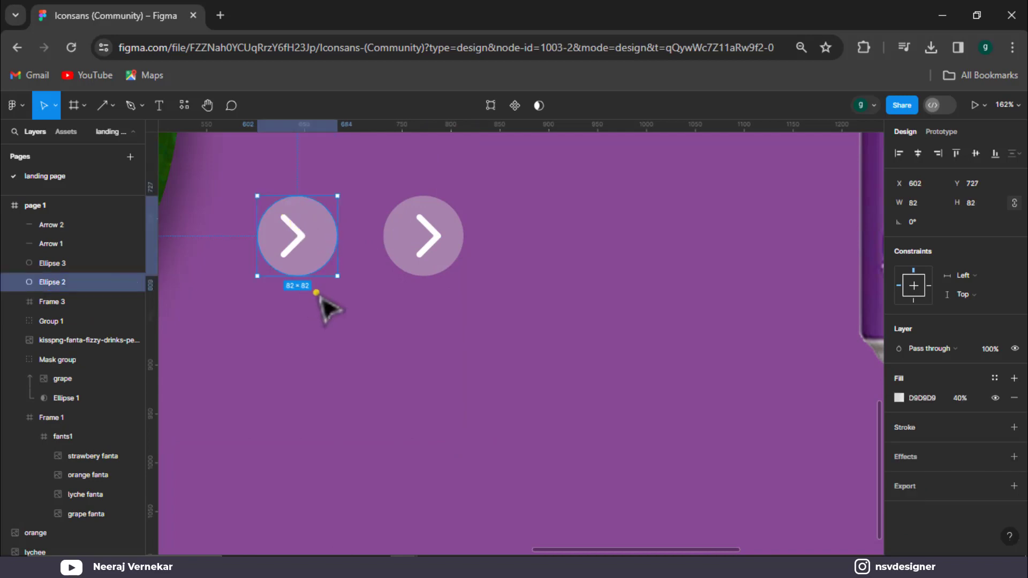
click(321, 306)
click(303, 257)
double_click(303, 257)
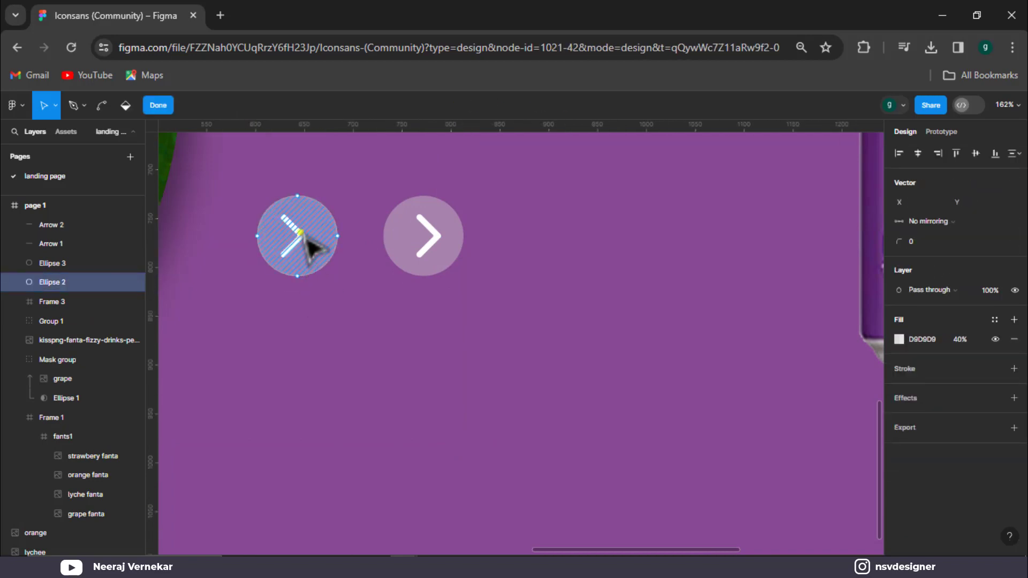
click(269, 310)
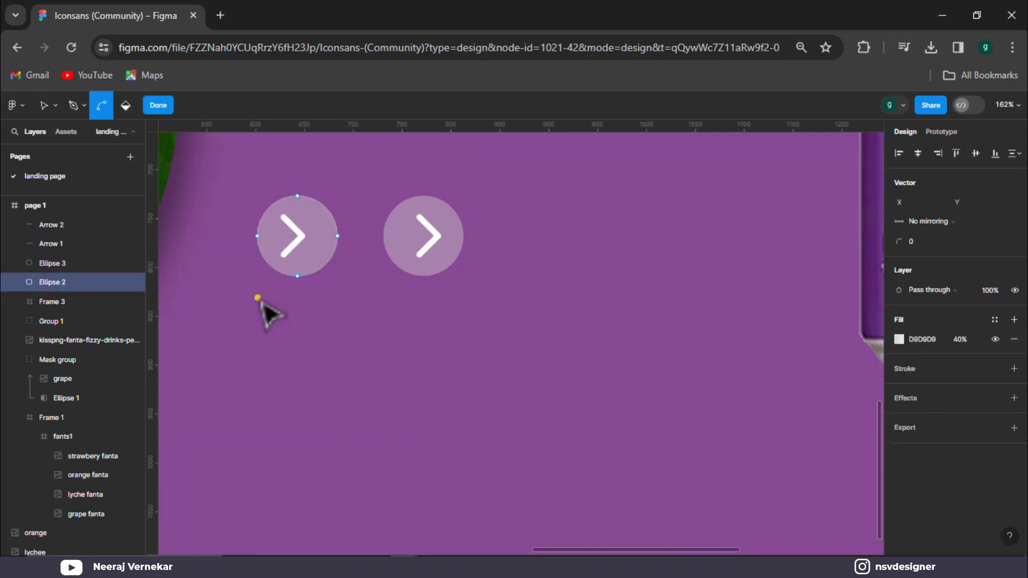
click(303, 255)
click(327, 300)
click(317, 244)
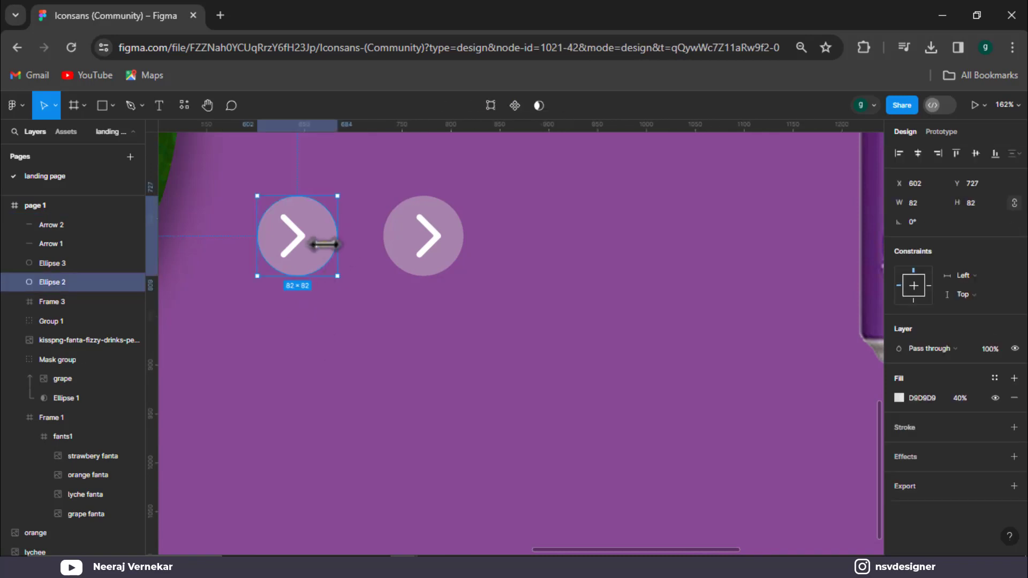
click(299, 236)
drag(299, 235, 336, 318)
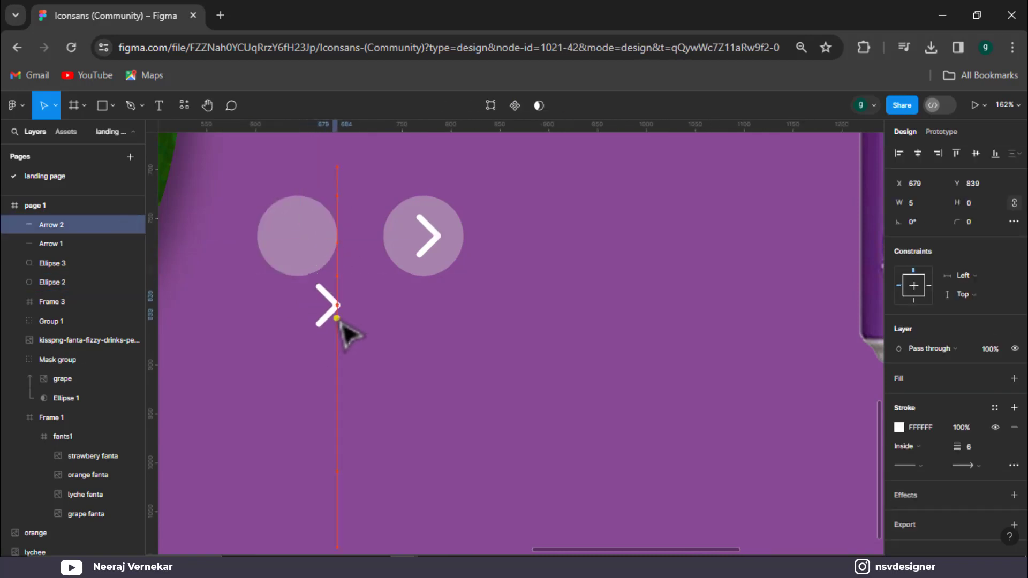
Rotate the chevron 180° to point left and return it to the left circle.
scroll(337, 328, up, 3)
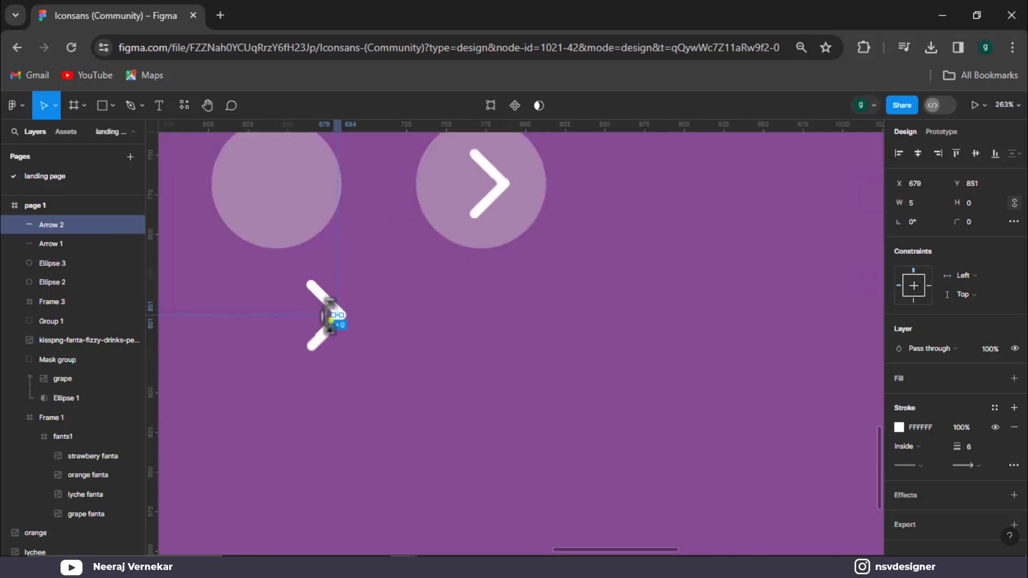
scroll(343, 311, up, 2)
mouse_move(353, 338)
mouse_down()
mouse_move(263, 323)
mouse_move(271, 355)
mouse_up()
scroll(322, 364, up, 2)
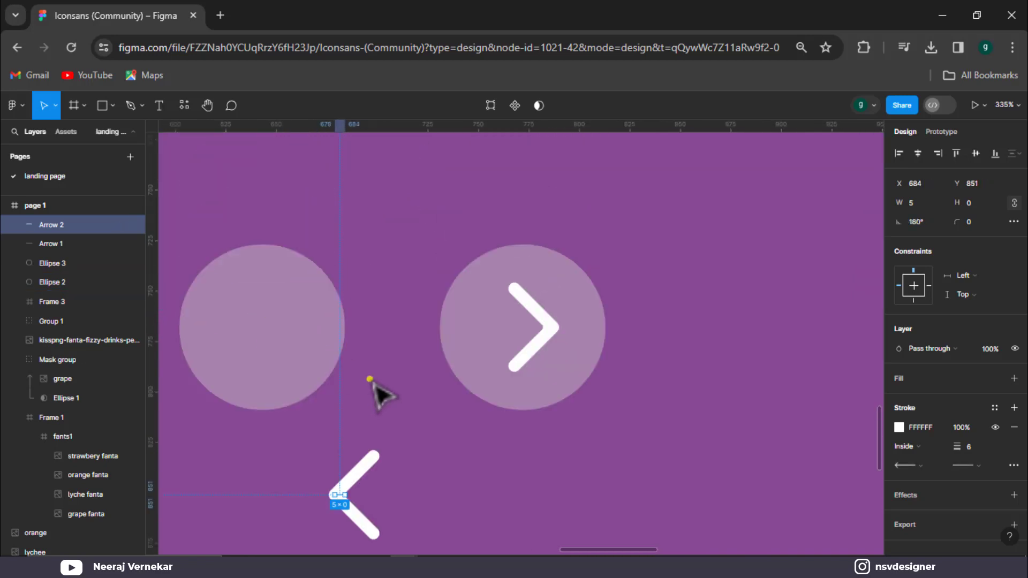
mouse_move(370, 407)
mouse_down()
mouse_move(271, 287)
mouse_move(271, 243)
mouse_up()
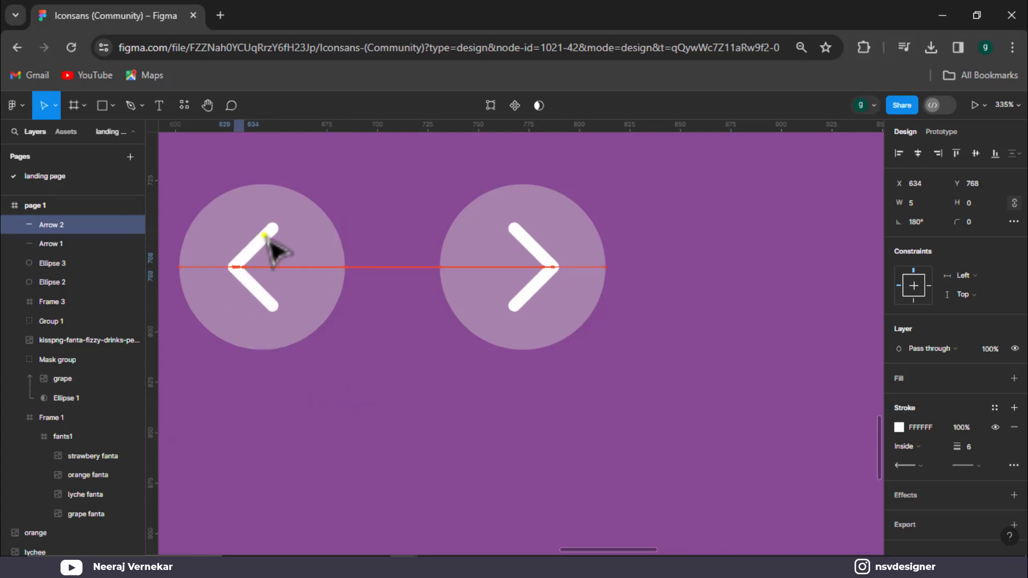
Centre the left chevron in Ellipse 2 and nudge both chevrons into place.
drag(221, 172, 294, 287)
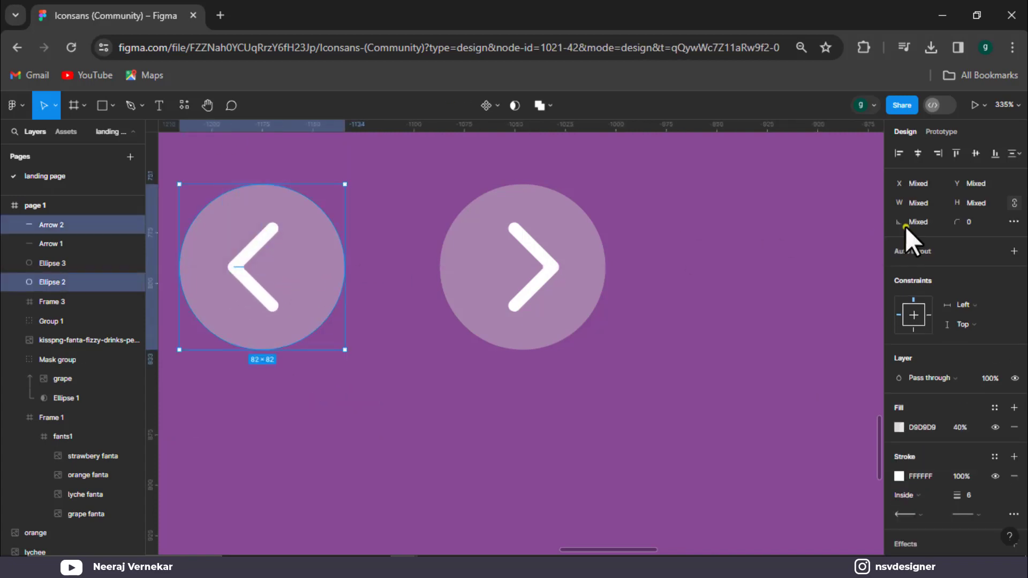
click(921, 153)
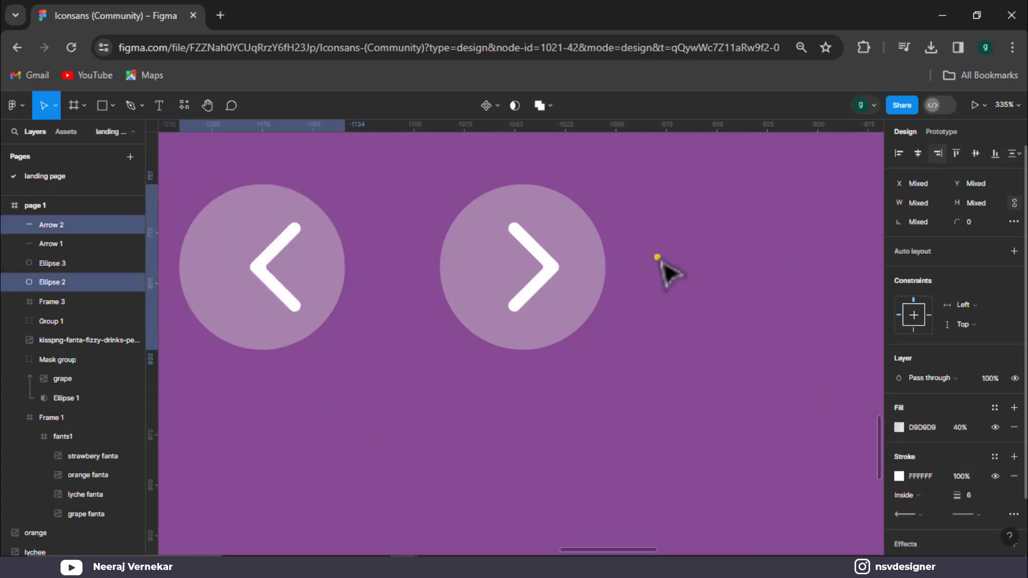
key(Escape)
drag(261, 270, 244, 275)
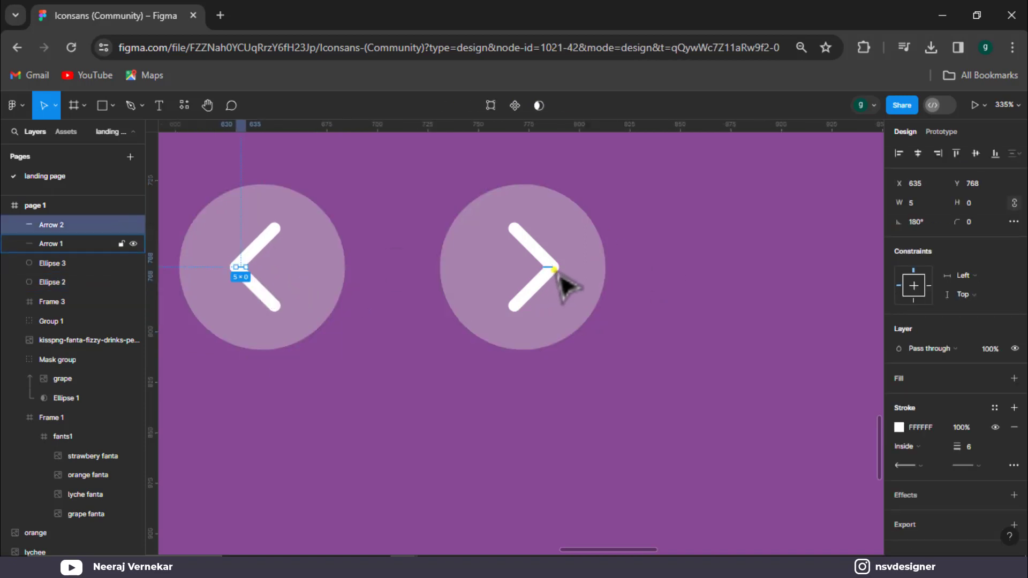
drag(558, 276, 555, 275)
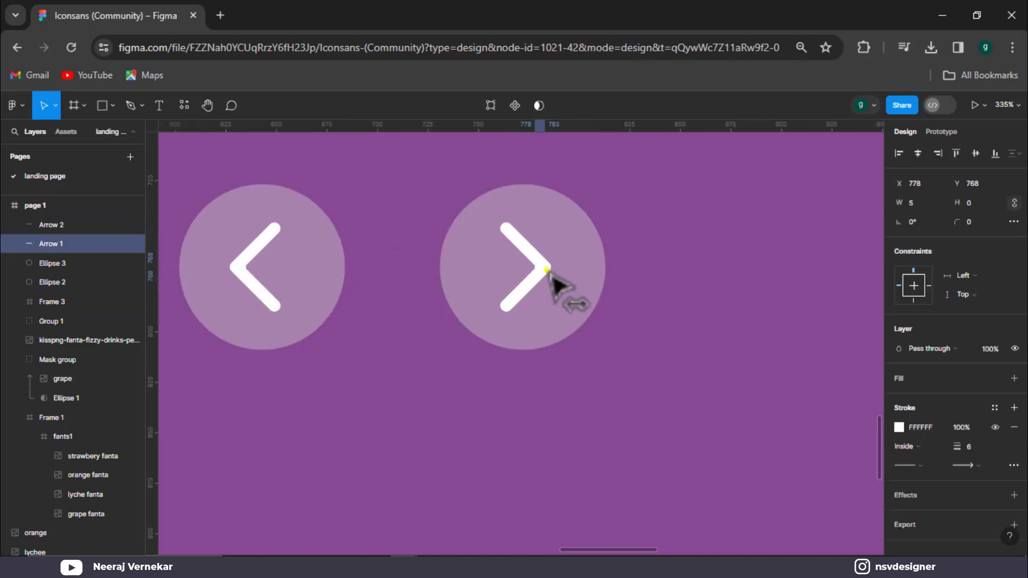
click(306, 280)
click(402, 407)
scroll(428, 402, down, 5)
Scale both arrow buttons down together to 165×64.
scroll(433, 409, down, 2)
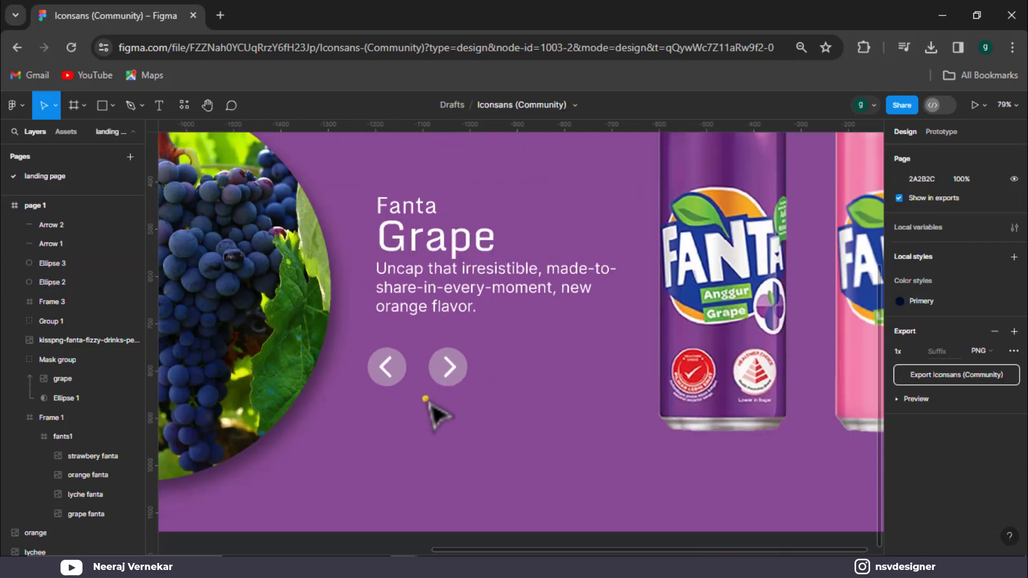
scroll(432, 408, down, 1)
drag(582, 435, 466, 447)
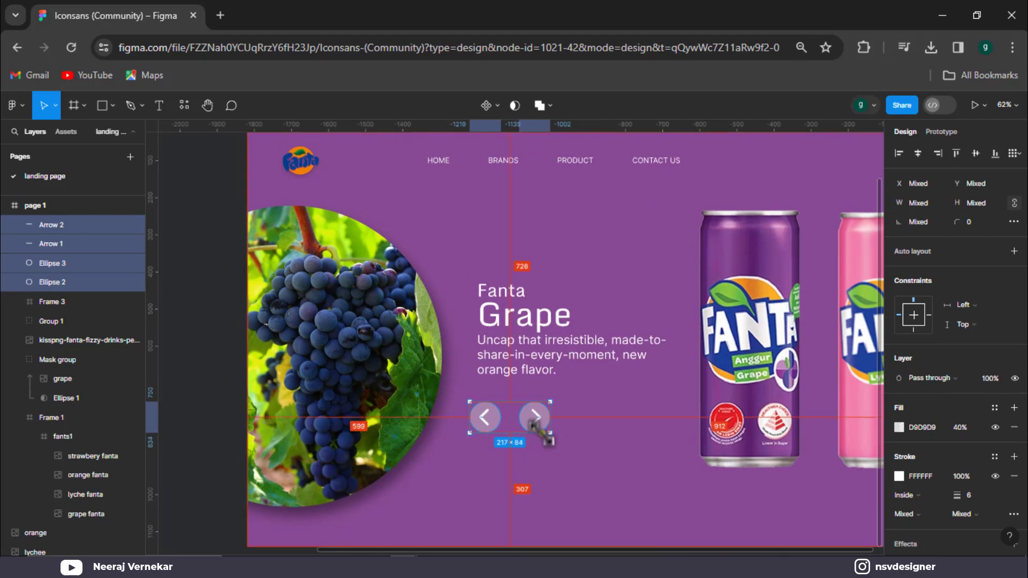
drag(552, 435, 538, 432)
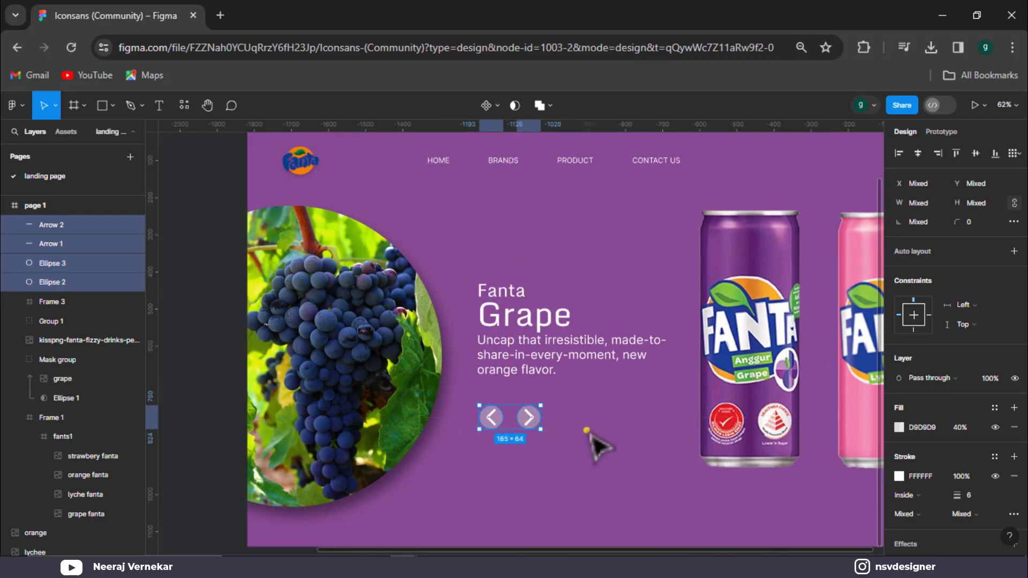
click(532, 440)
Set the stroke weight of both chevrons to 4.
scroll(525, 459, down, 2)
scroll(517, 420, up, 3)
scroll(512, 408, up, 2)
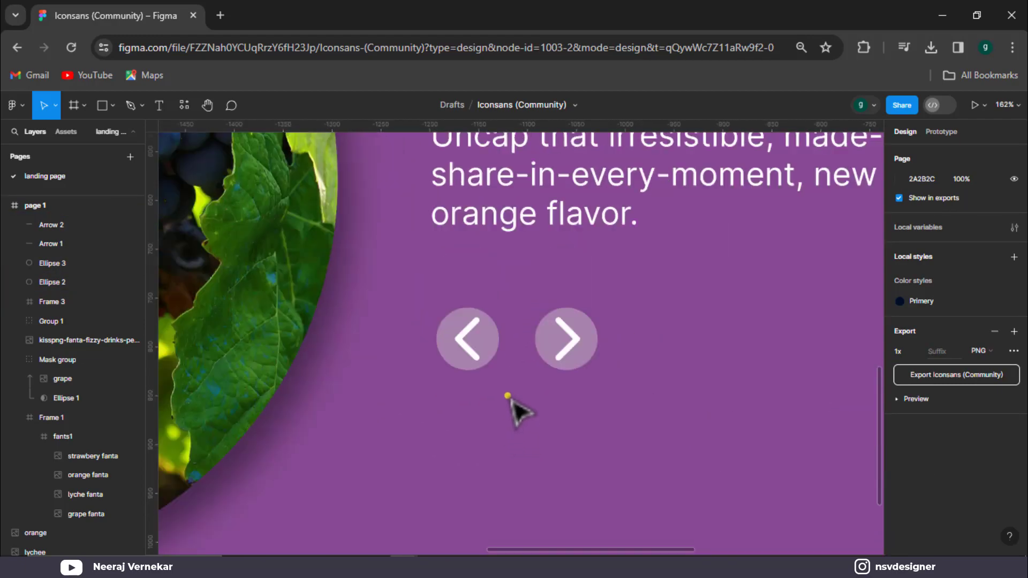
scroll(514, 410, up, 2)
click(448, 329)
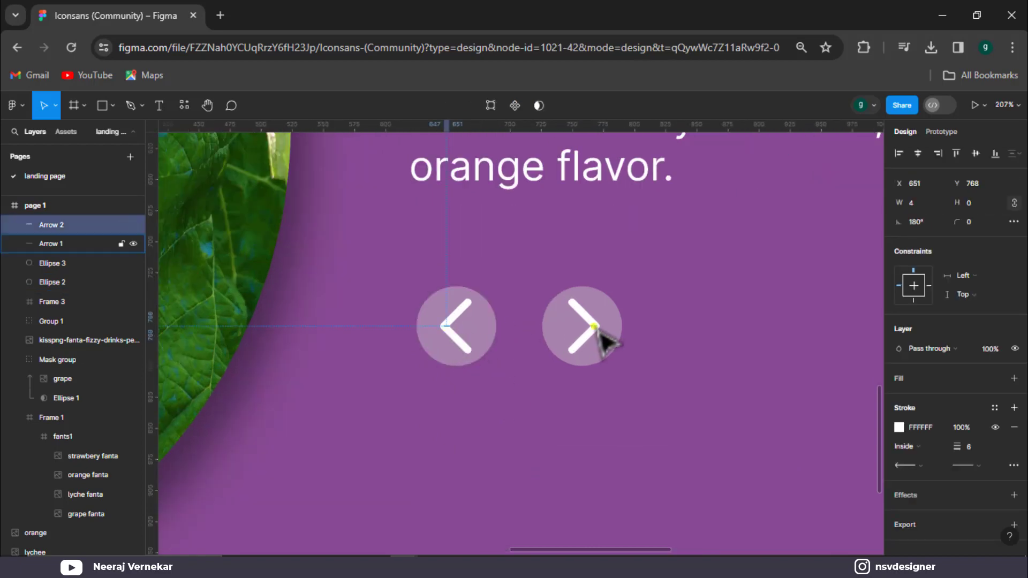
shift+click(594, 335)
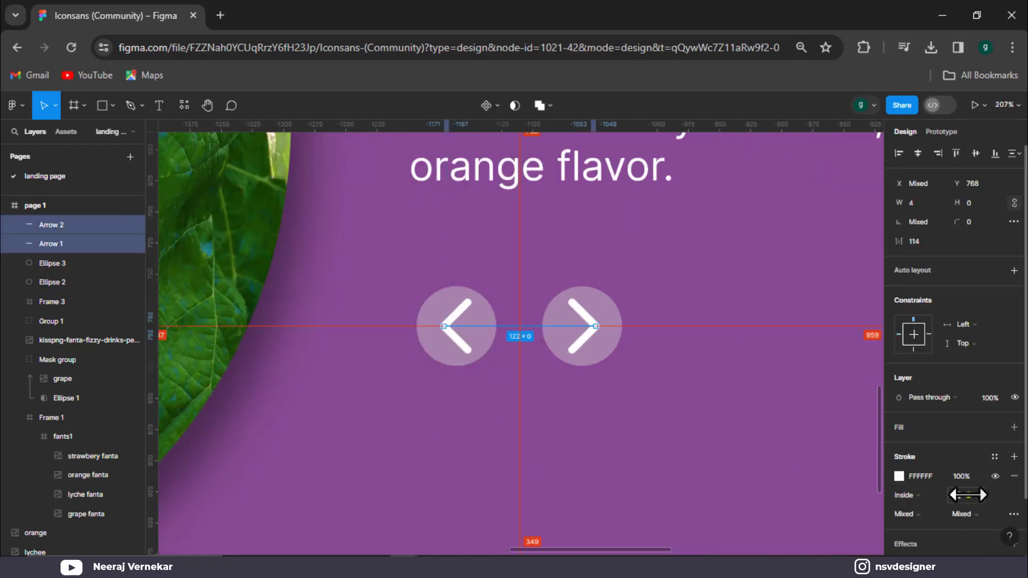
drag(968, 495, 953, 495)
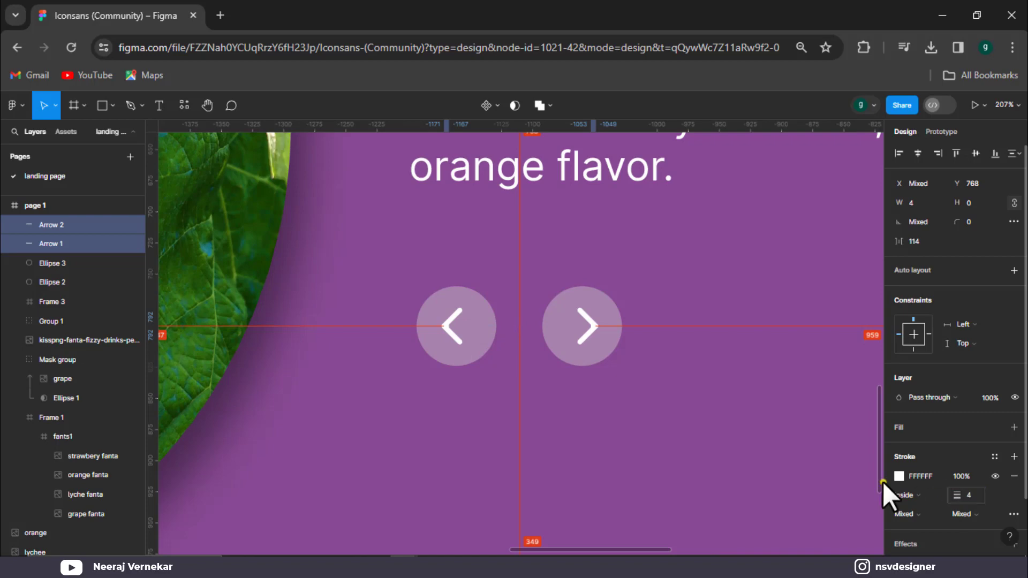
click(677, 413)
scroll(676, 414, down, 2)
scroll(676, 414, down, 2)
scroll(519, 363, down, 2)
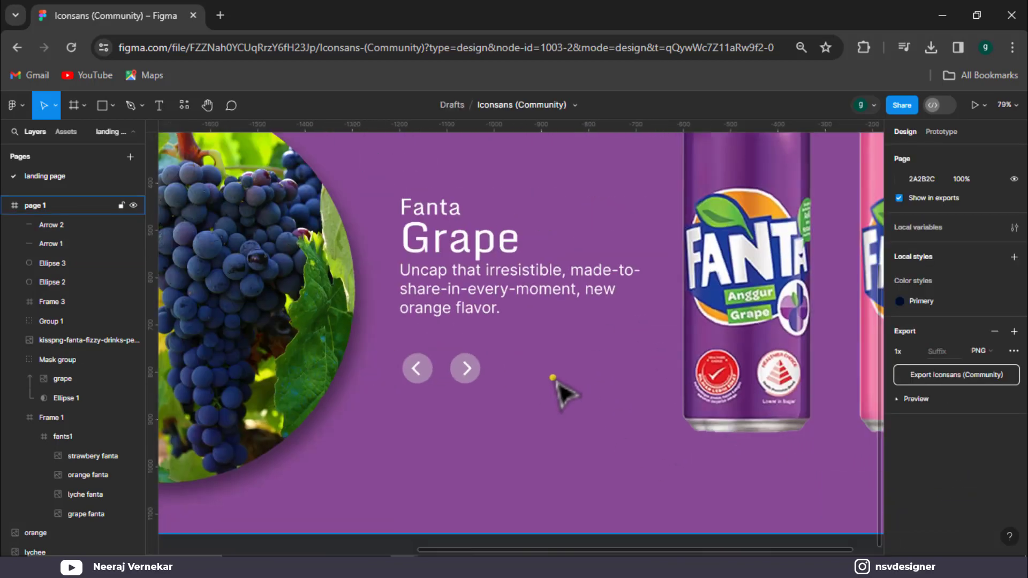
scroll(589, 390, down, 2)
scroll(558, 450, down, 2)
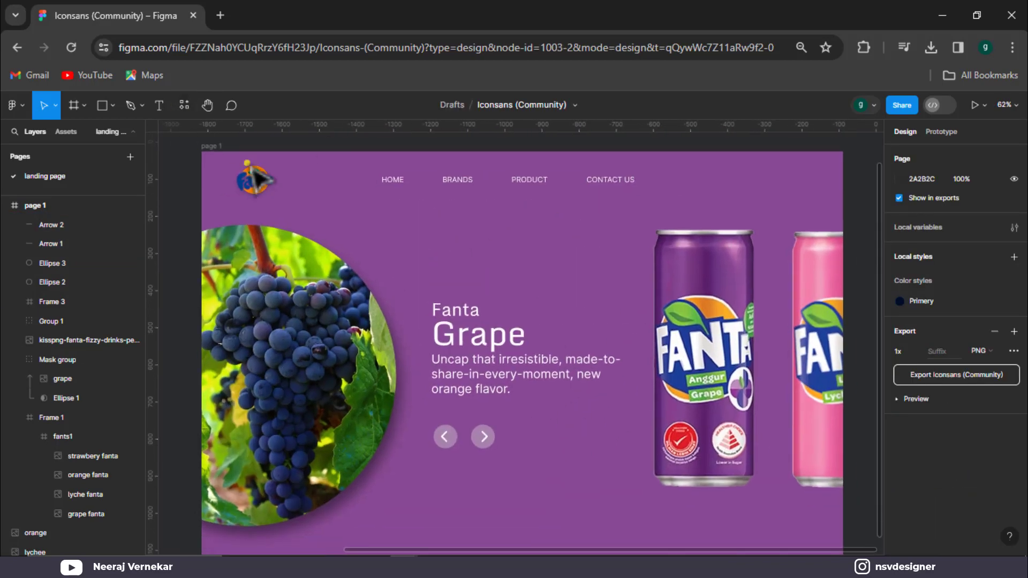
Draw a small 70×70 circle at the Grape slide's top right, filled purple 874A92.
click(112, 105)
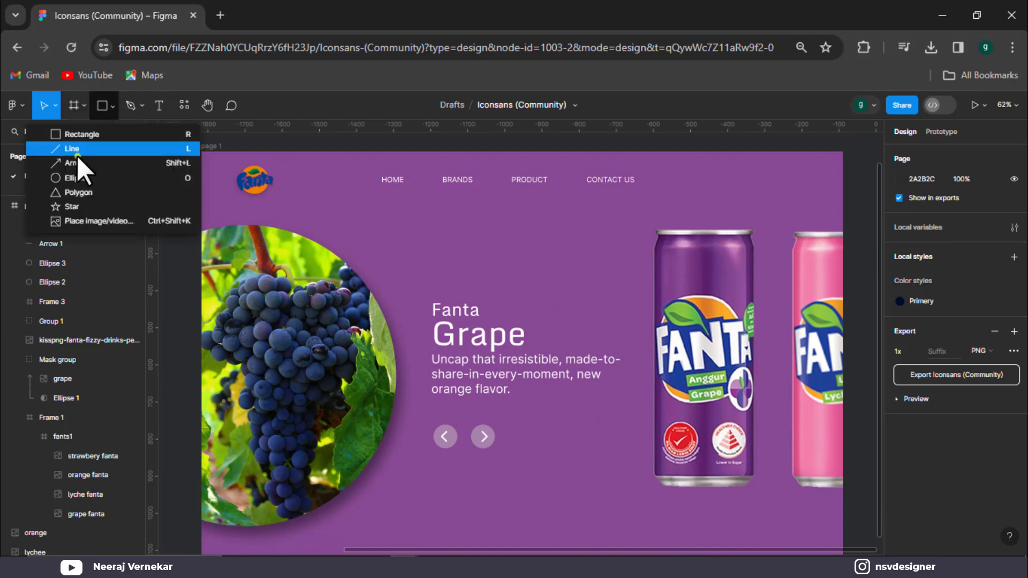
click(79, 182)
drag(737, 197, 750, 204)
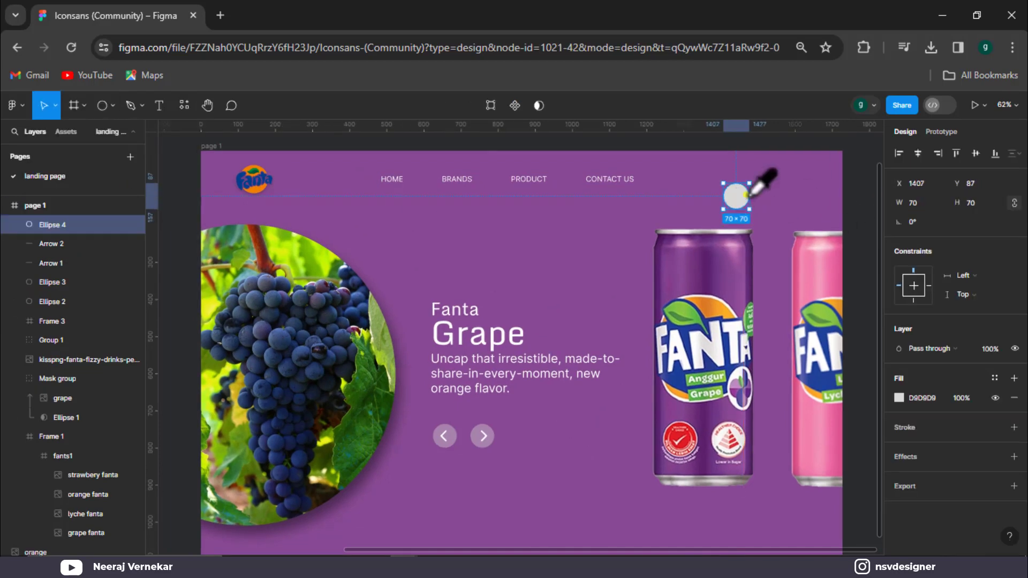
click(825, 174)
key(Escape)
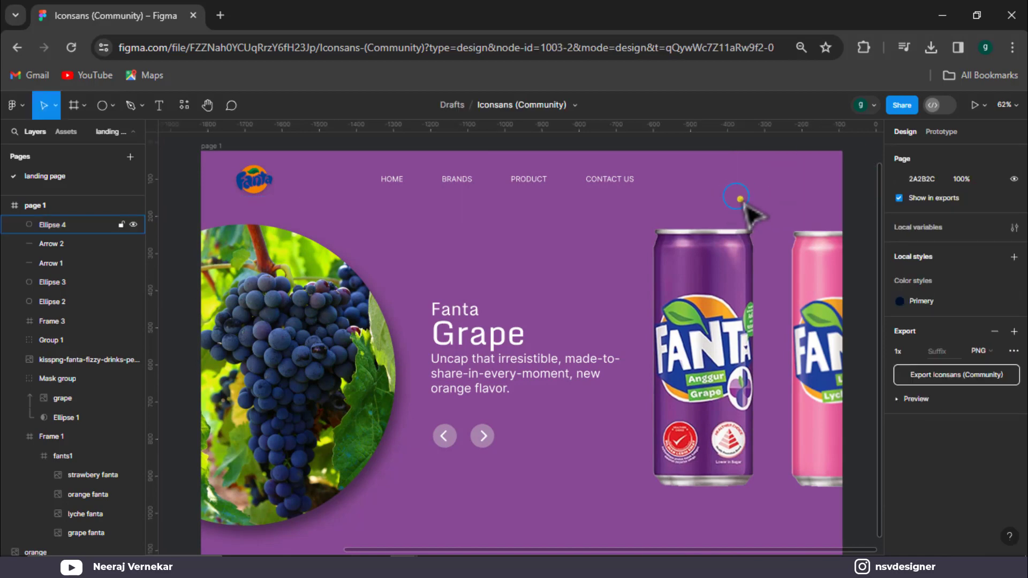
drag(741, 199, 761, 199)
Alt-drag the page 1 slide frame downward to place a copy below it.
scroll(771, 212, down, 5)
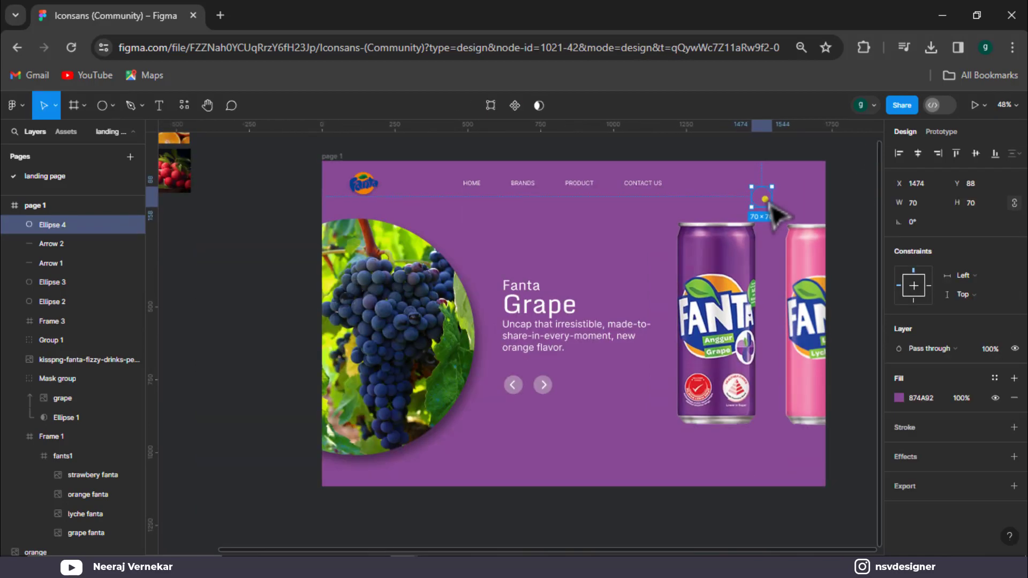
drag(821, 264, 695, 233)
click(695, 233)
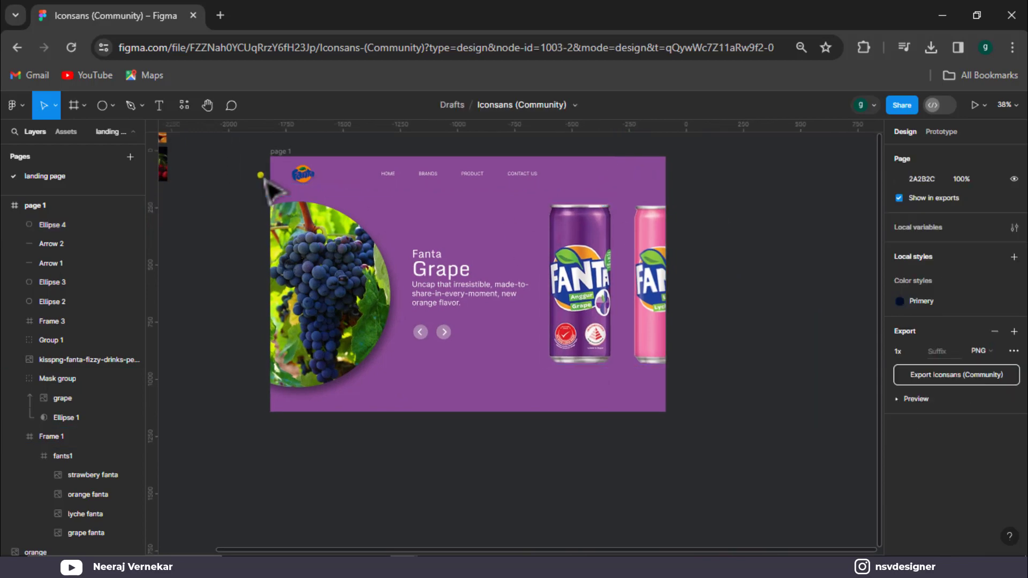
scroll(295, 193, up, 2)
click(285, 210)
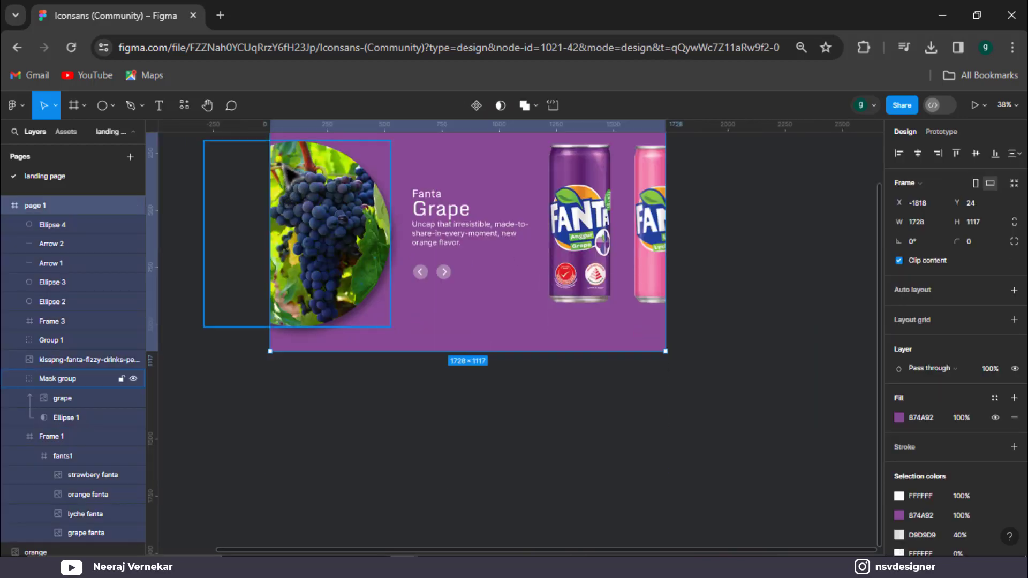
scroll(281, 176, down, 2)
drag(288, 157, 288, 440)
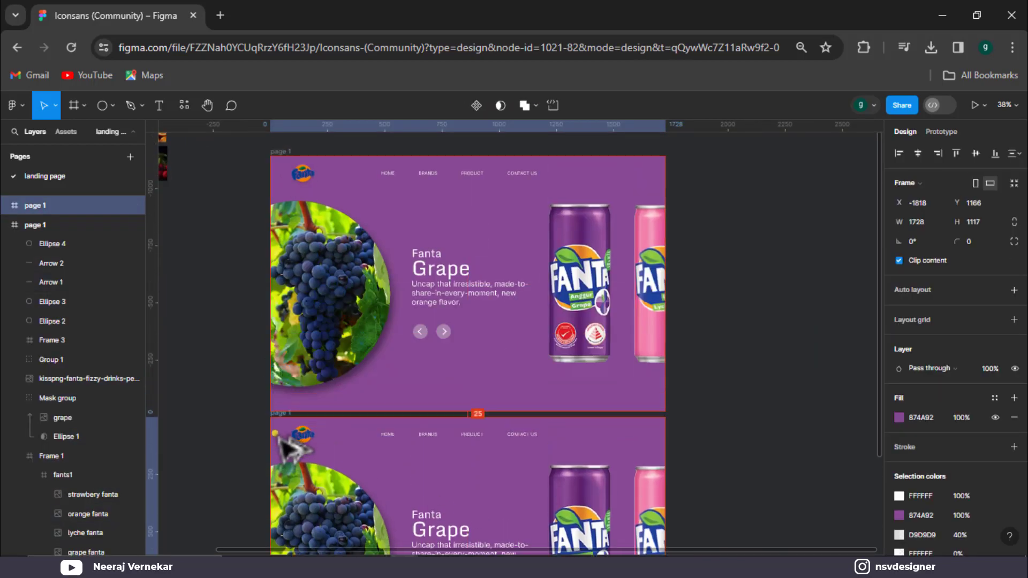
scroll(420, 428, down, 6)
Shift the fants1 can row left to feature Lychee and slide the text to the Lychee heading.
mouse_move(605, 406)
mouse_down()
mouse_move(557, 410)
mouse_move(640, 409)
mouse_move(609, 405)
mouse_up()
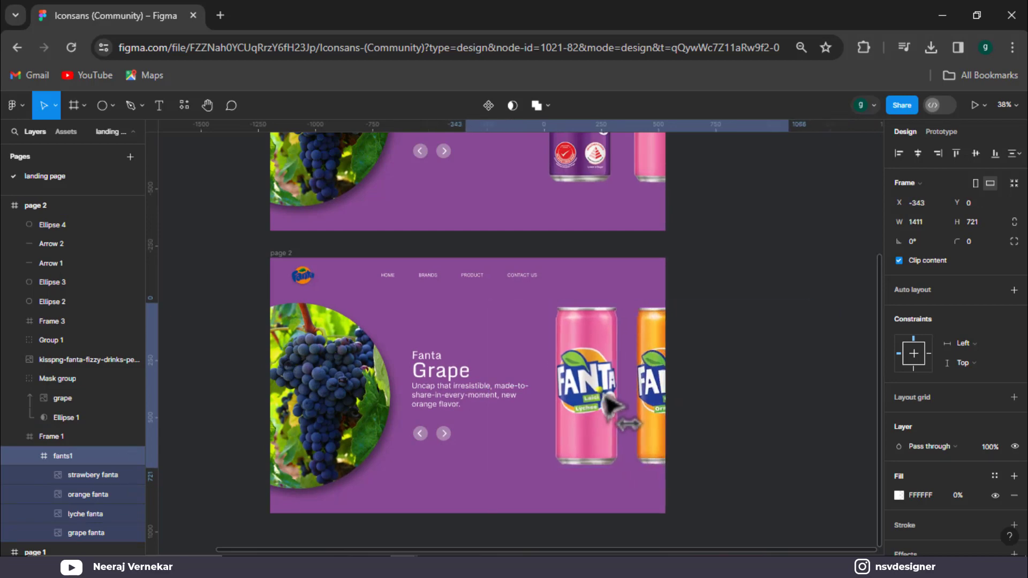
click(432, 408)
double_click(432, 408)
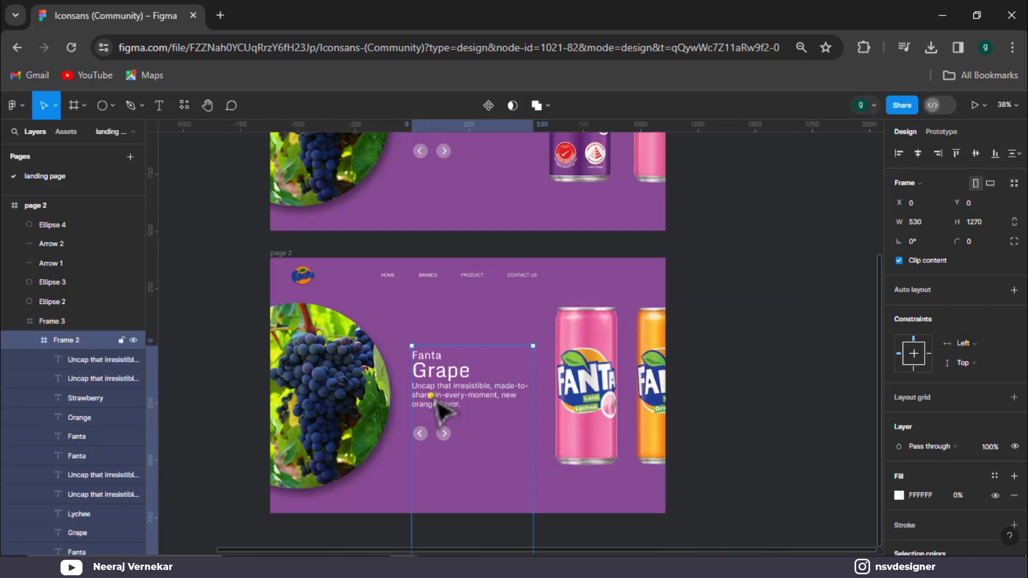
mouse_move(432, 407)
mouse_down()
mouse_move(444, 351)
mouse_move(439, 405)
mouse_move(430, 403)
mouse_move(430, 370)
mouse_move(455, 390)
mouse_up()
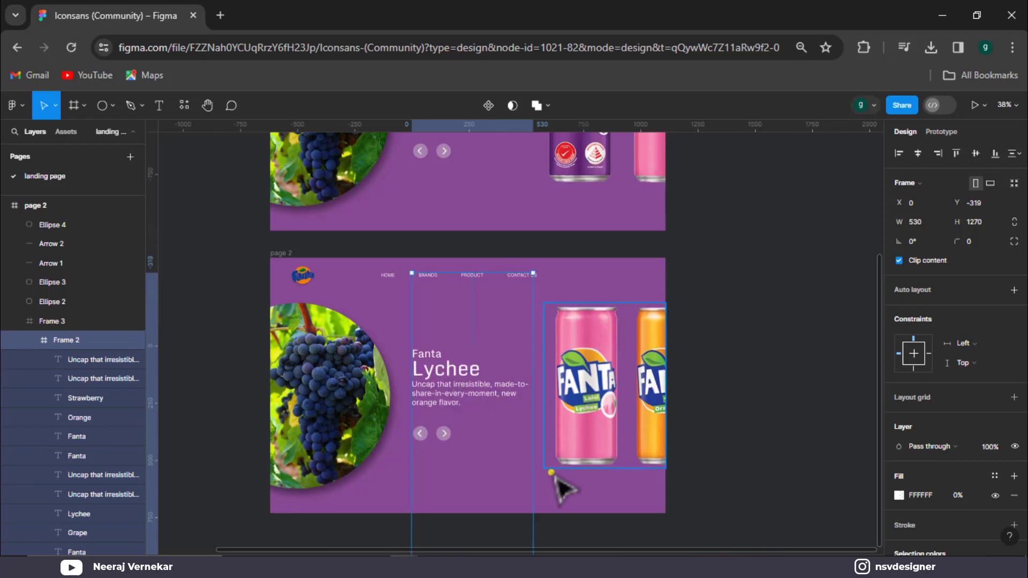
Duplicate page 2's small pink circle with Ctrl+D.
click(278, 253)
click(720, 353)
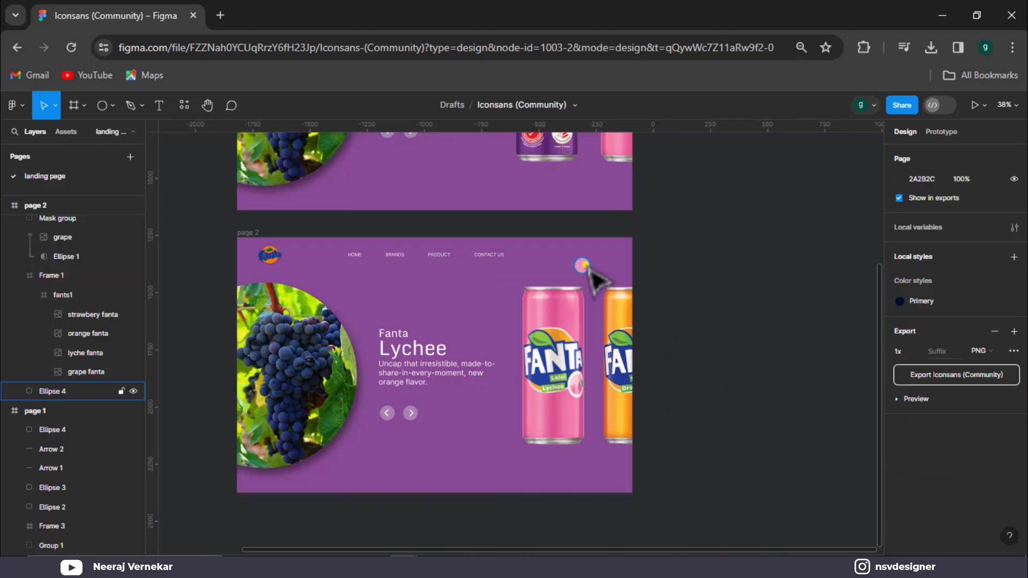
click(582, 265)
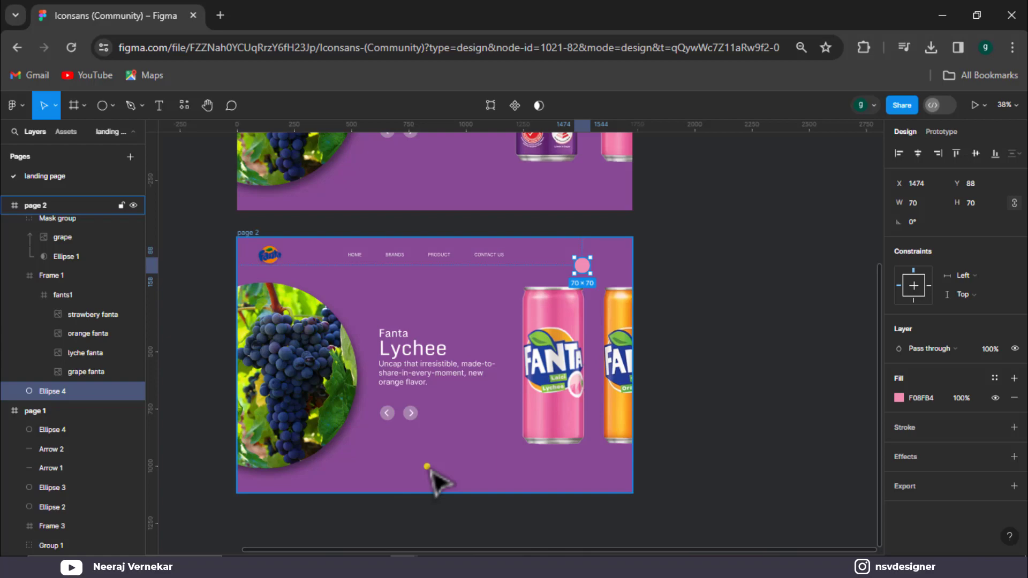
key(ctrl+d)
Enlarge the pink circle to about 3796×3796 so it covers the slide.
click(62, 412)
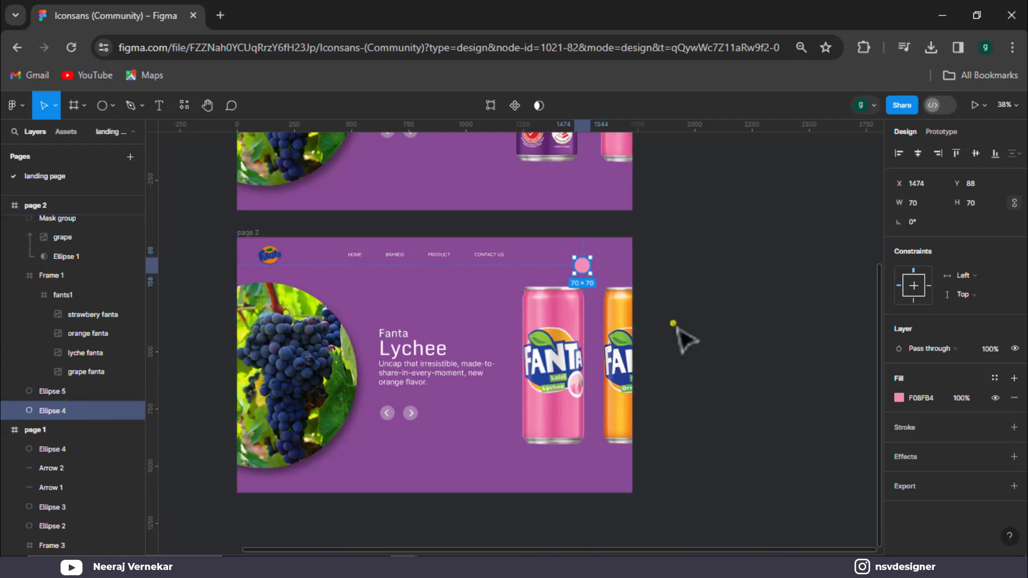
drag(593, 275, 803, 455)
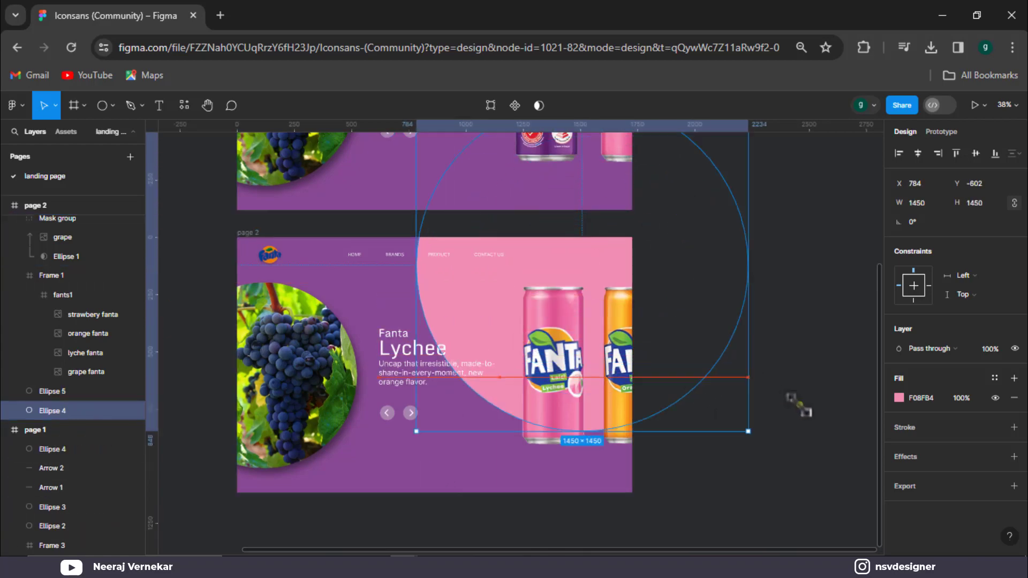
scroll(716, 429, left, 2)
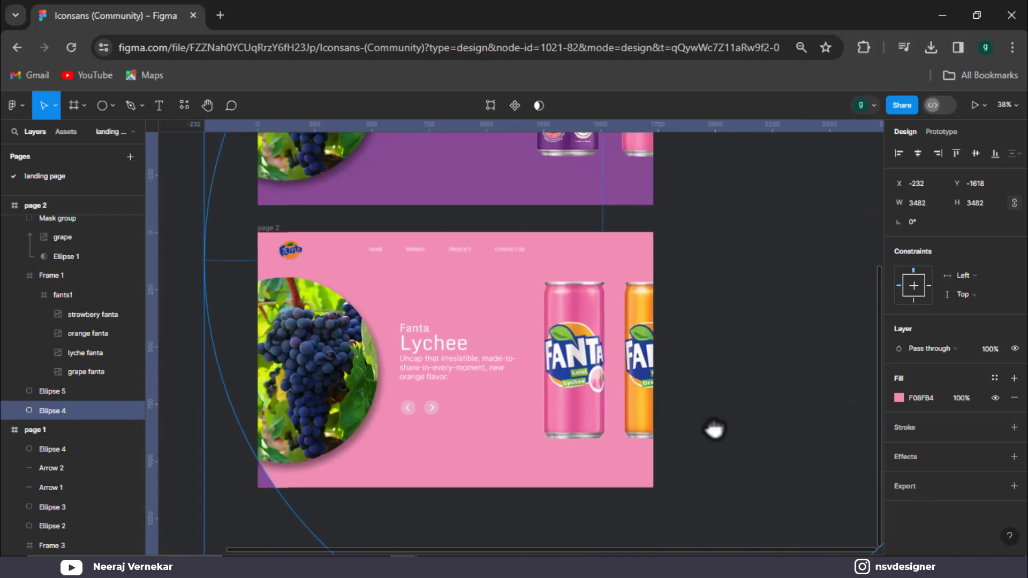
scroll(375, 472, down, 1)
scroll(403, 455, down, 2)
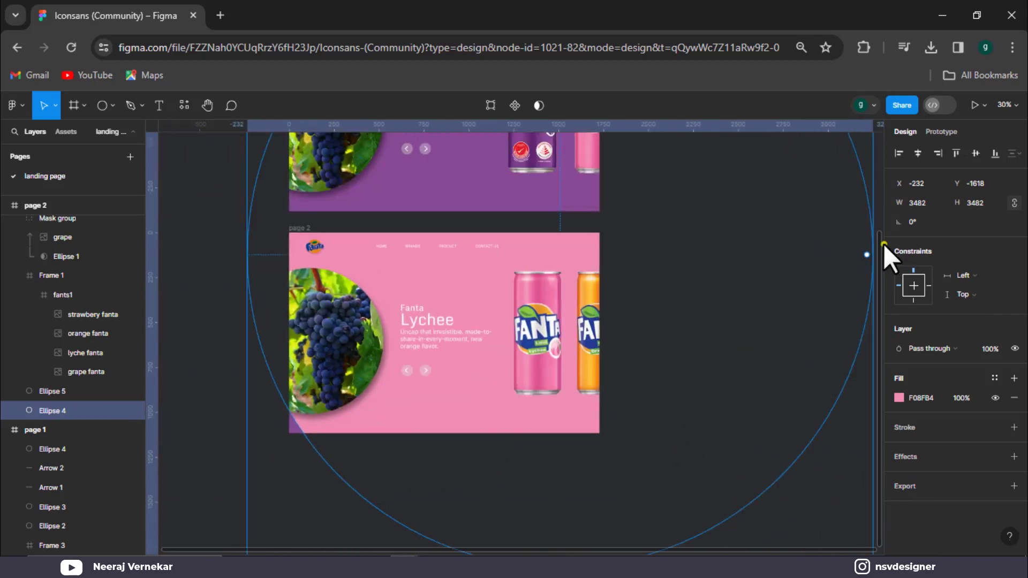
scroll(771, 360, down, 2)
scroll(685, 348, right, 2)
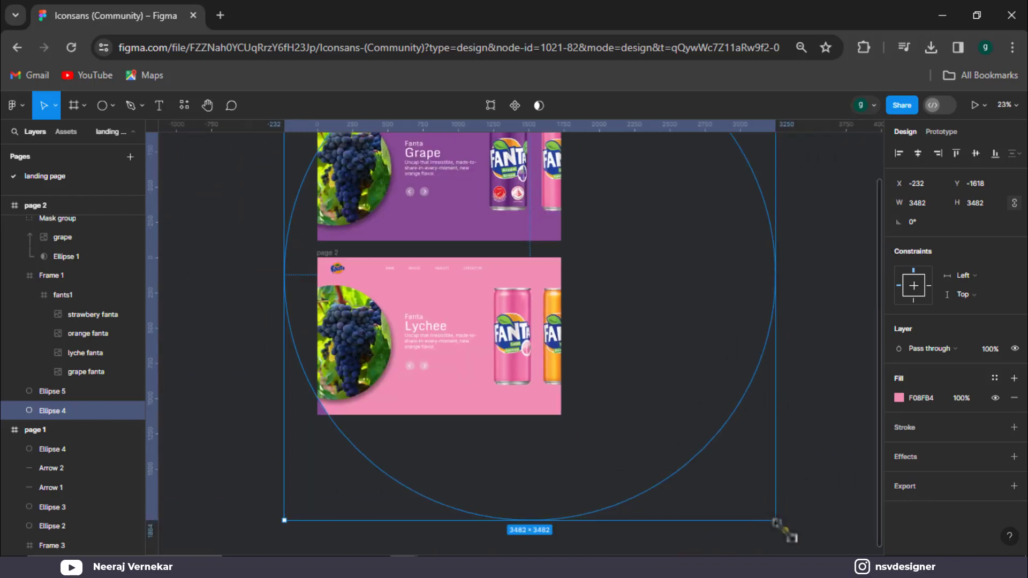
drag(785, 530, 798, 538)
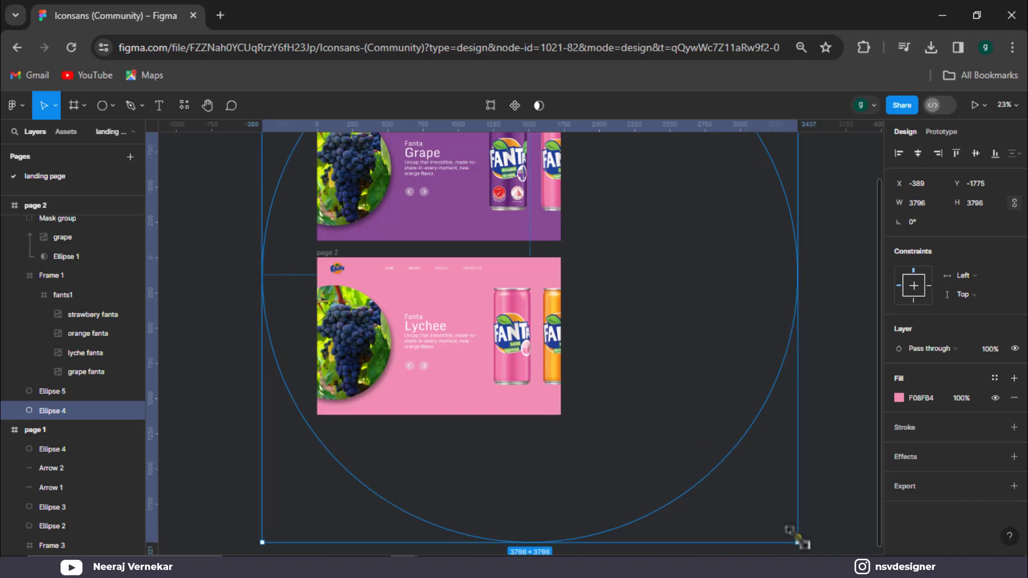
click(606, 284)
Swap the grape photo in page 2's round mask for a lychee photo, shifted right.
double_click(359, 354)
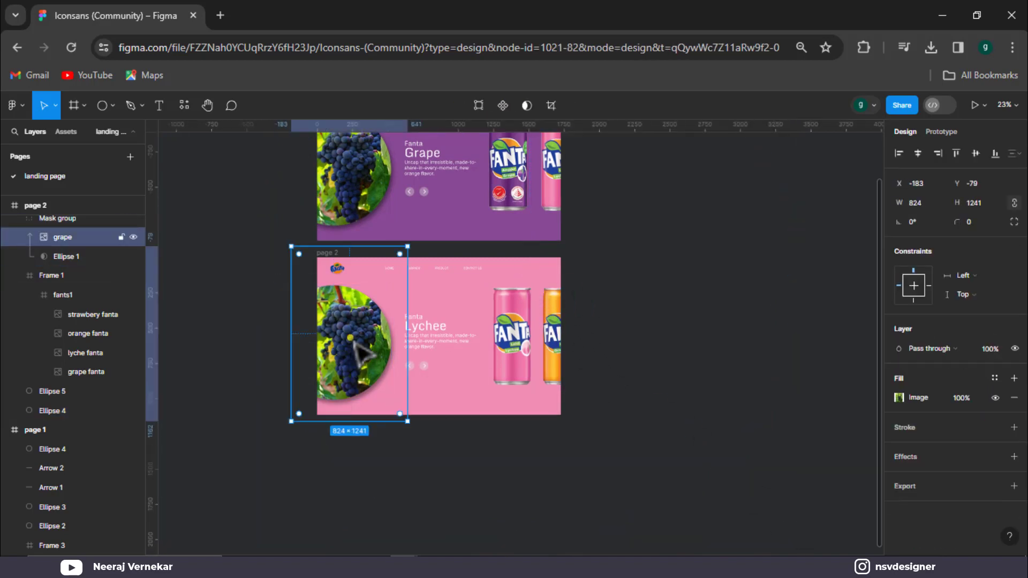
double_click(360, 353)
click(831, 352)
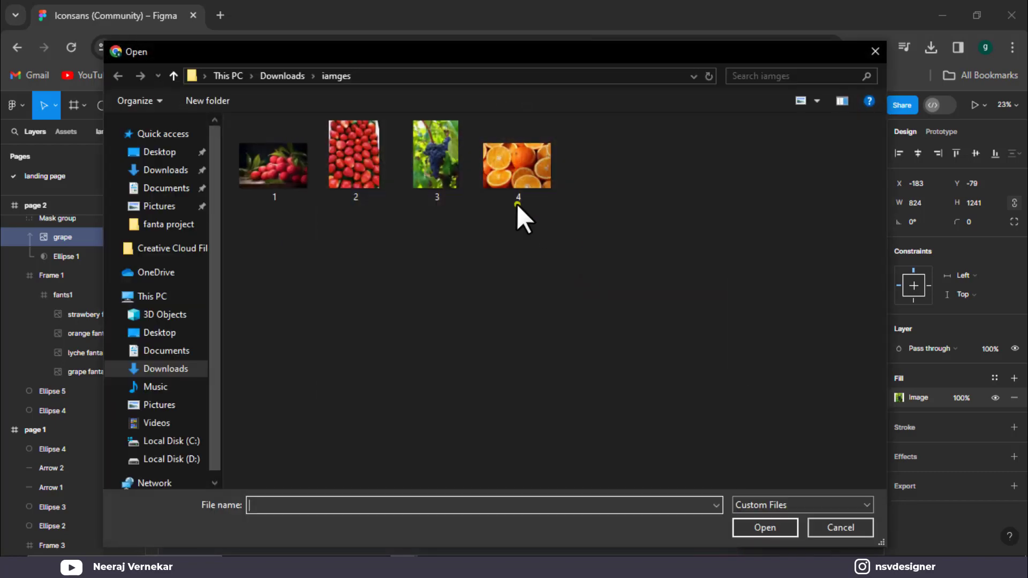
click(273, 163)
click(775, 531)
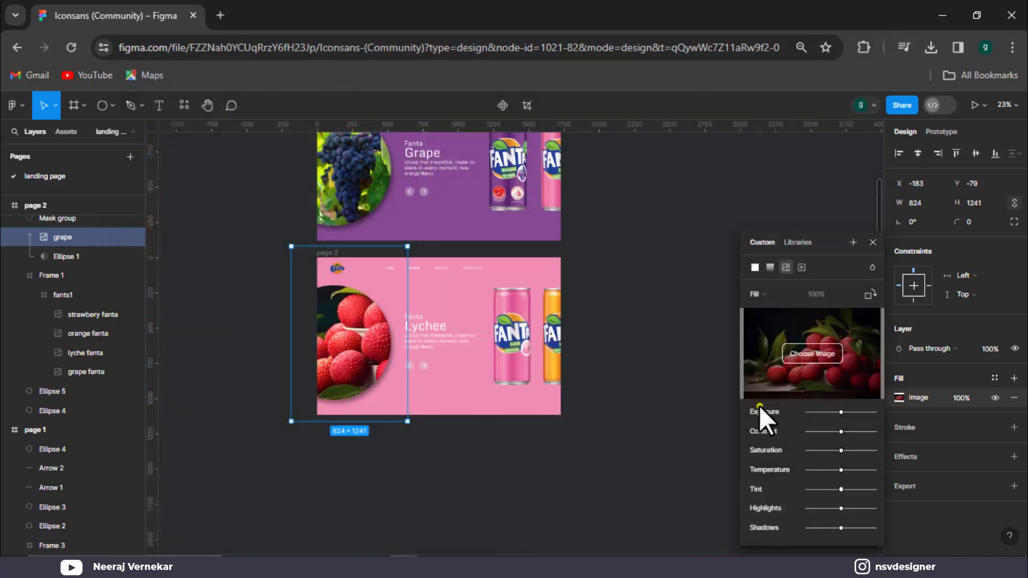
drag(359, 361, 373, 360)
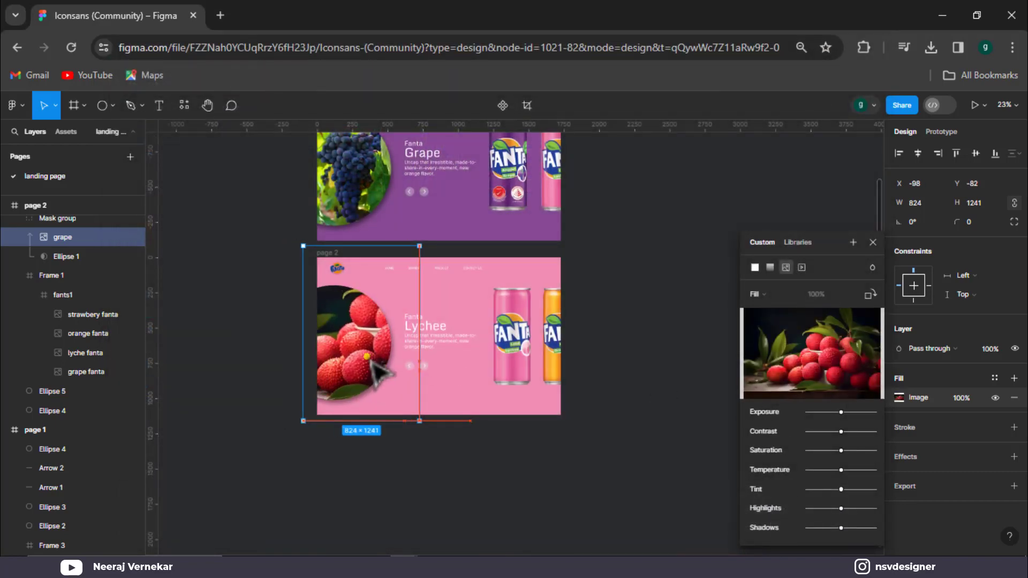
click(620, 271)
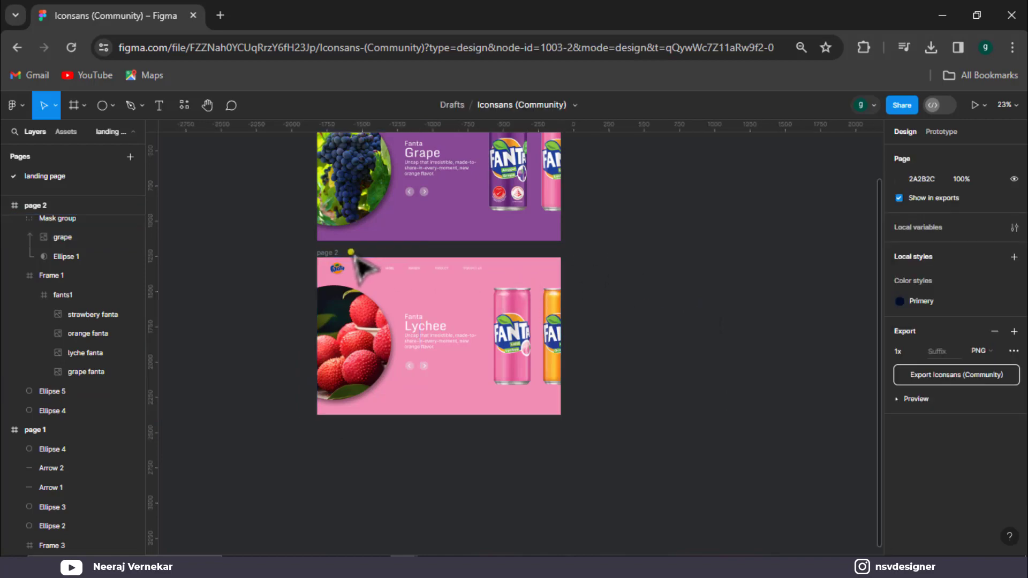
click(327, 254)
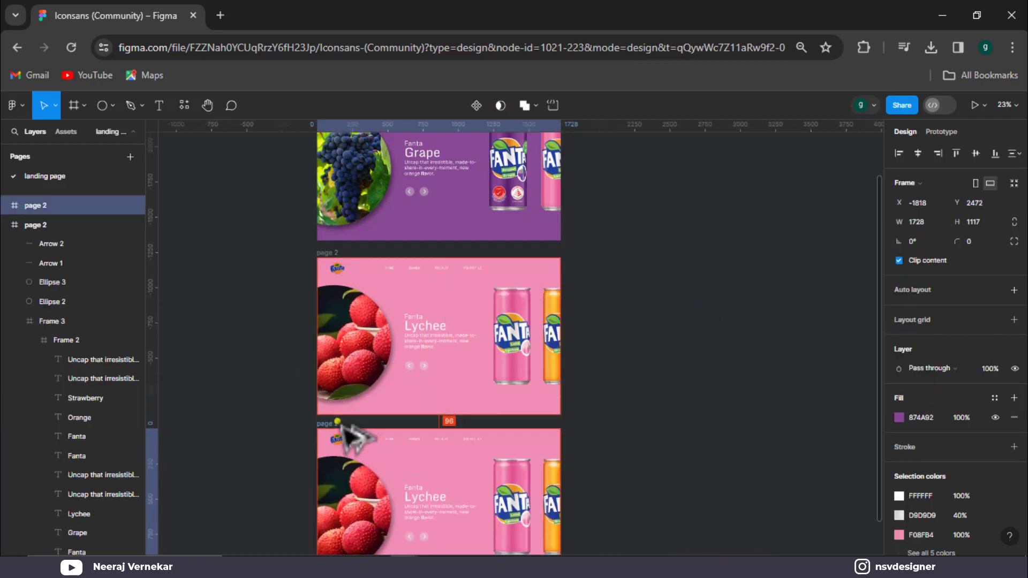
Undo the accidental page 3 copy of the slide.
drag(340, 265, 390, 437)
scroll(509, 439, down, 3)
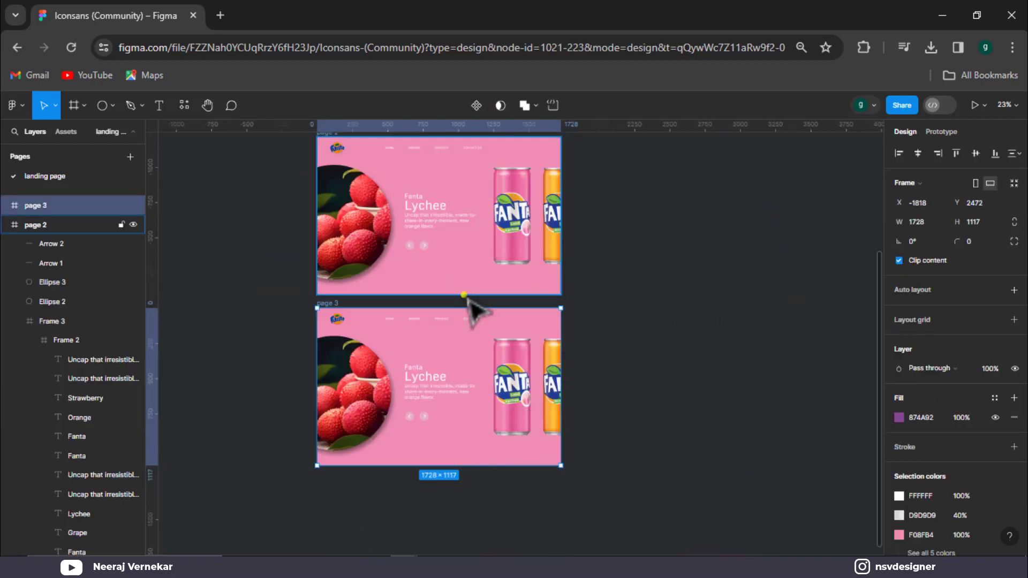
key(ctrl+z)
scroll(589, 343, up, 2)
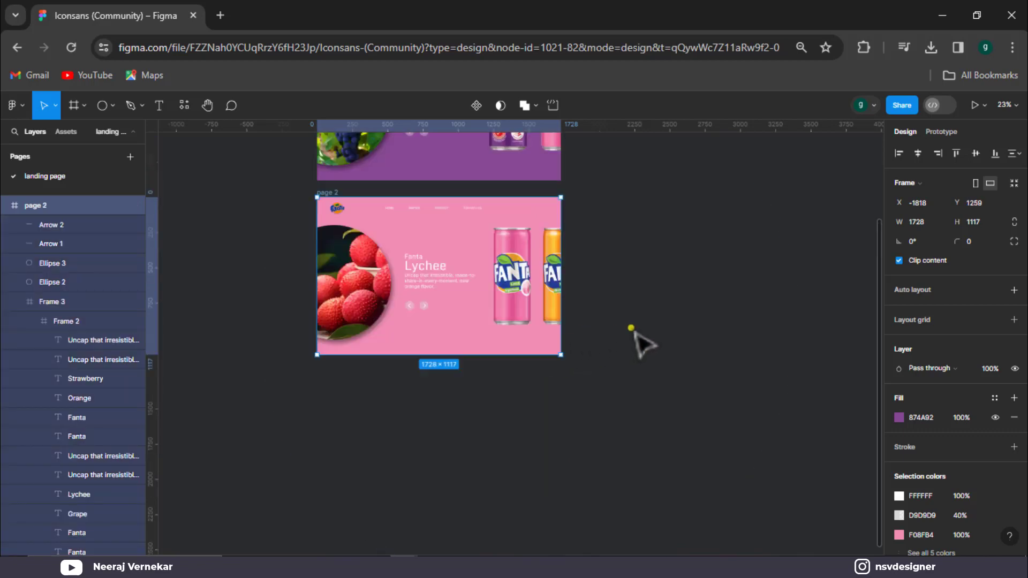
scroll(535, 375, up, 2)
Fill the large background circle with the Lychee can's pink, EF6BA2, using the eyedropper.
click(497, 381)
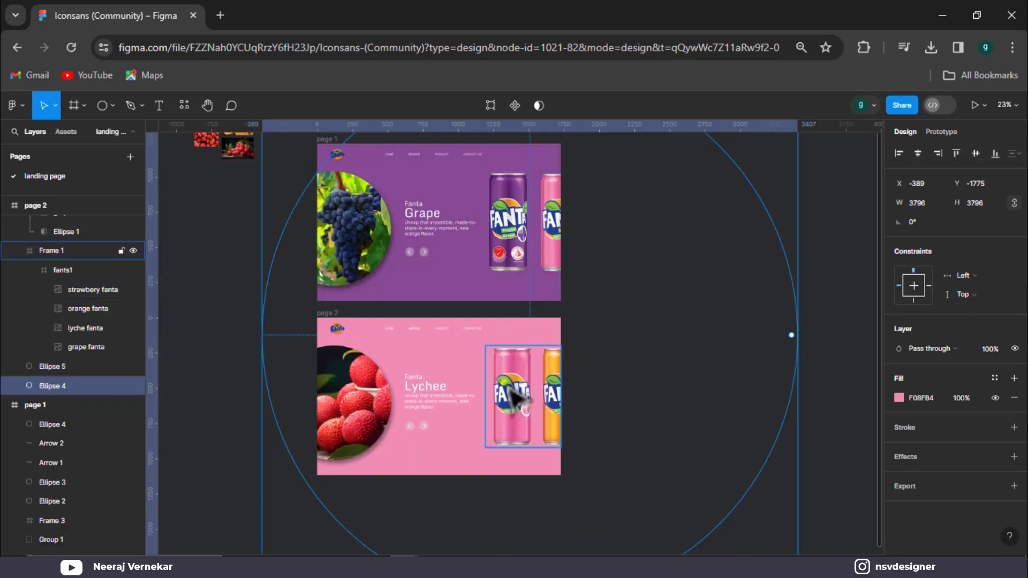
ctrl+scroll(523, 367, up, 3)
click(997, 348)
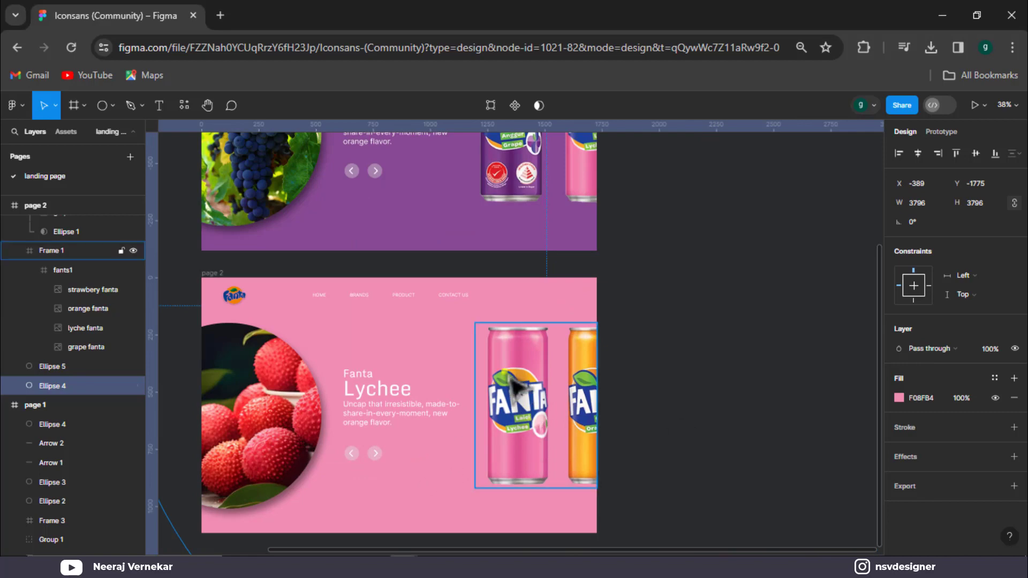
key(i)
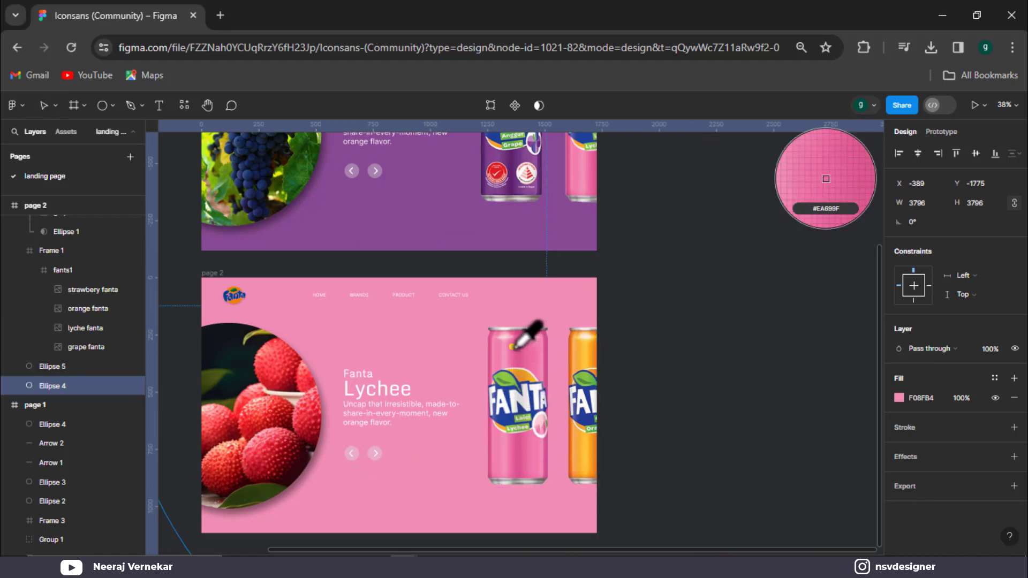
click(513, 347)
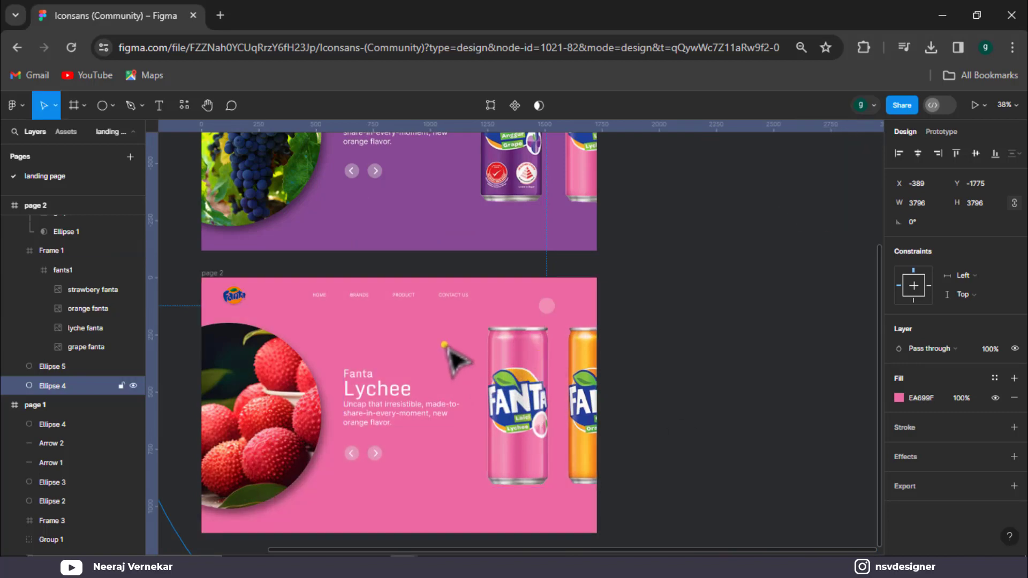
key(i)
click(487, 345)
key(i)
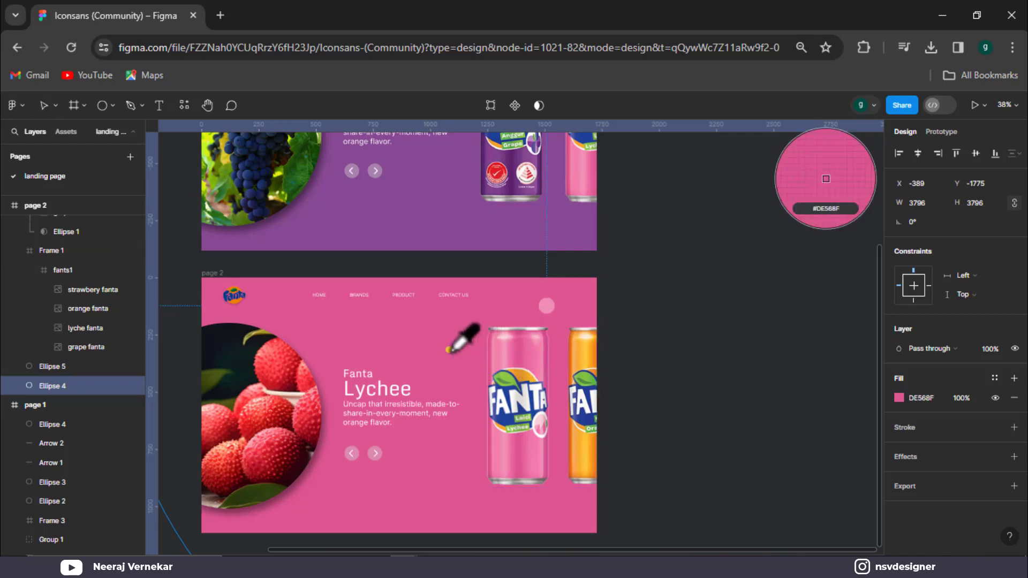
click(510, 349)
key(i)
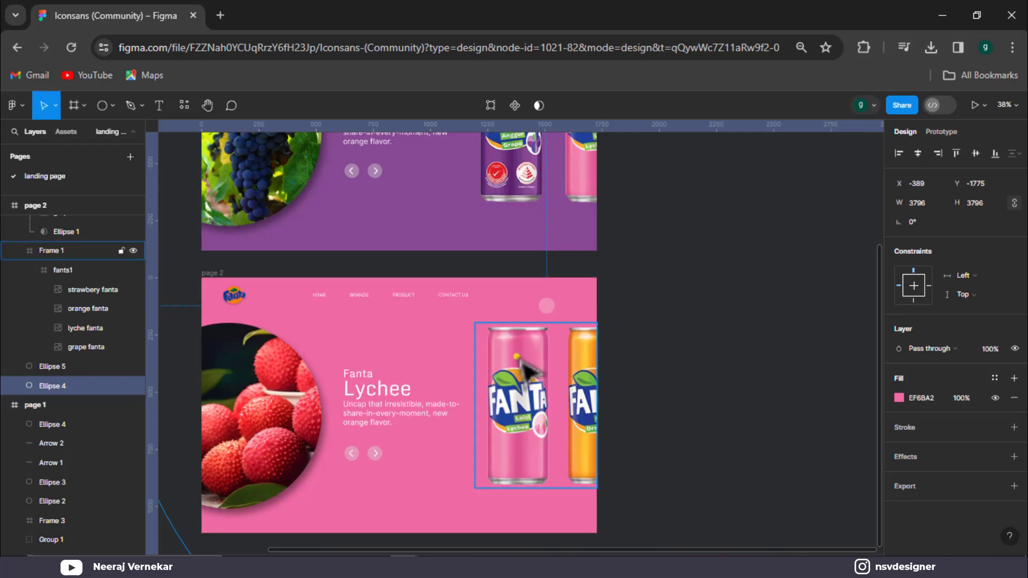
key(i)
click(517, 357)
click(674, 349)
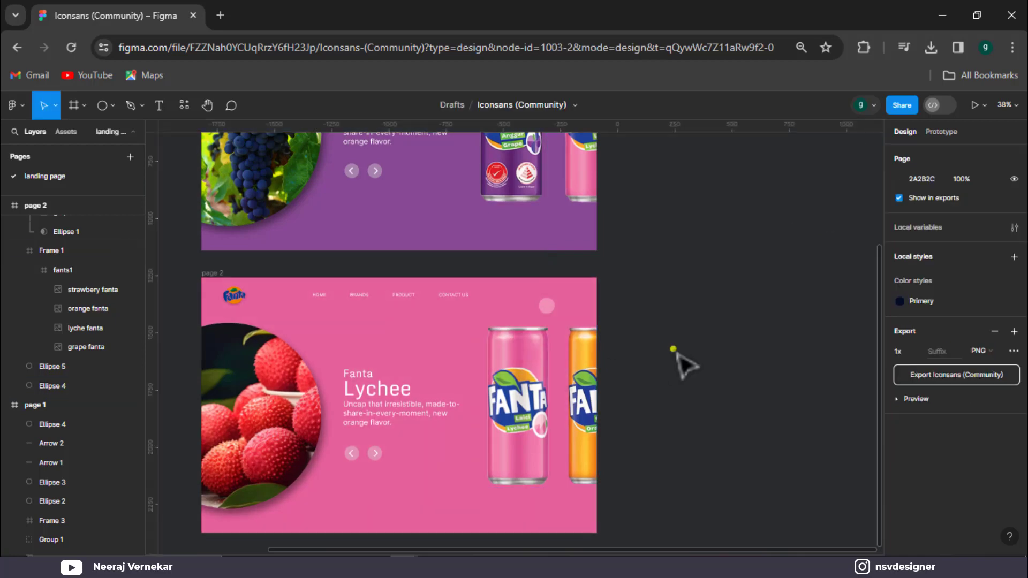
scroll(374, 321, down, 2)
Duplicate the page 2 frame with Ctrl+D to create page 3 below.
scroll(300, 257, up, 1)
click(213, 212)
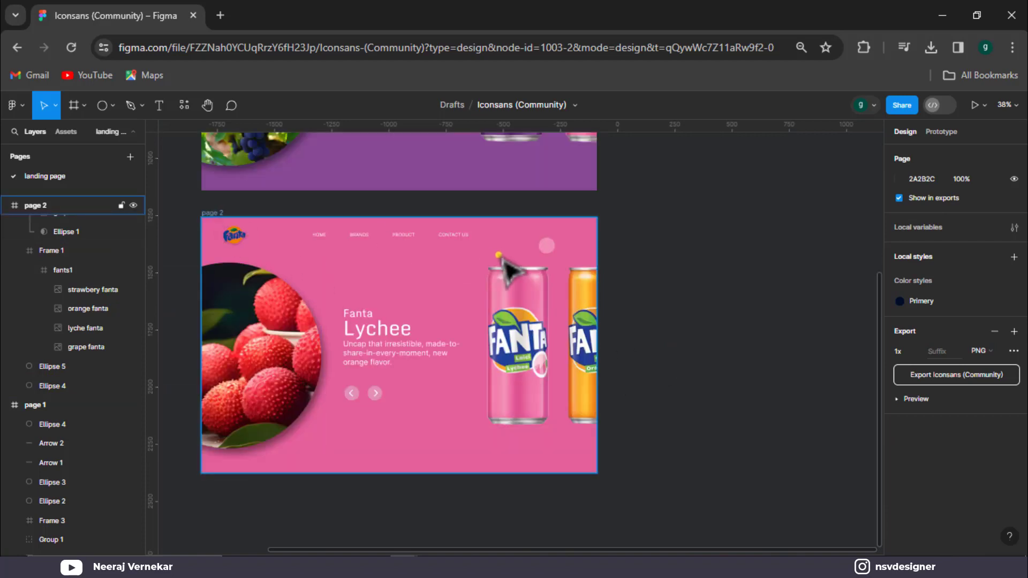
click(545, 247)
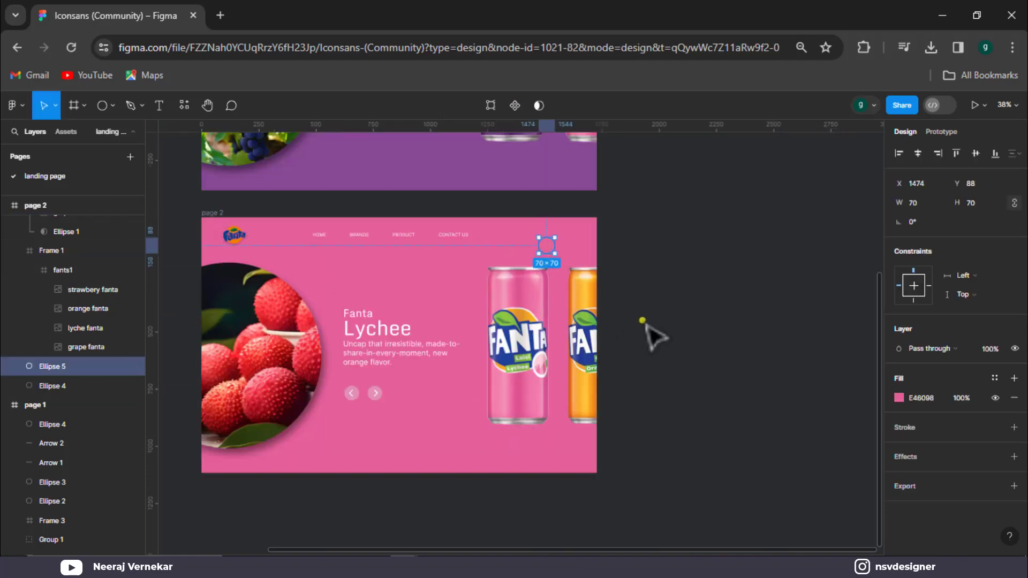
click(685, 327)
click(217, 212)
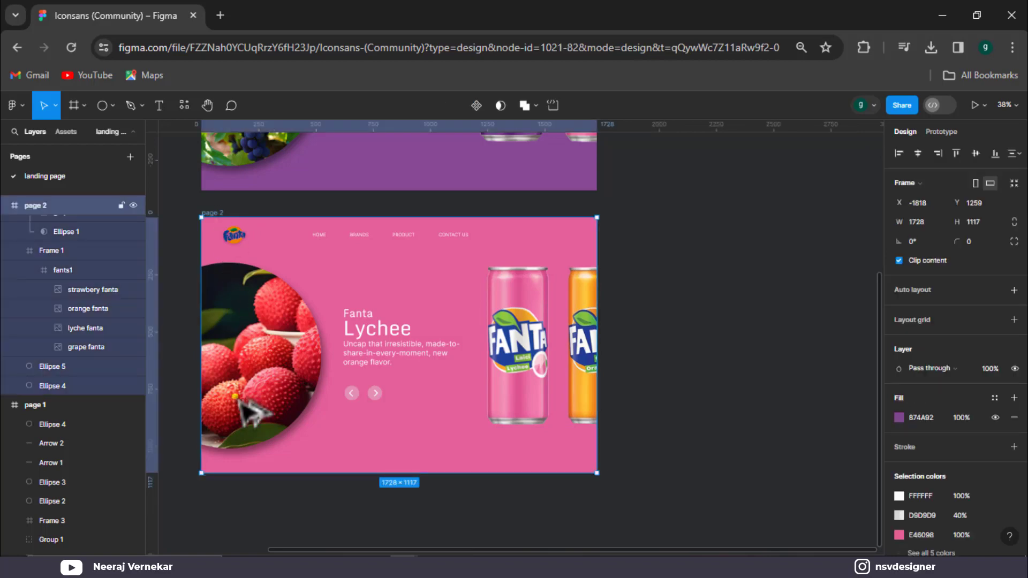
key(ctrl+d)
scroll(369, 471, down, 3)
scroll(360, 461, down, 2)
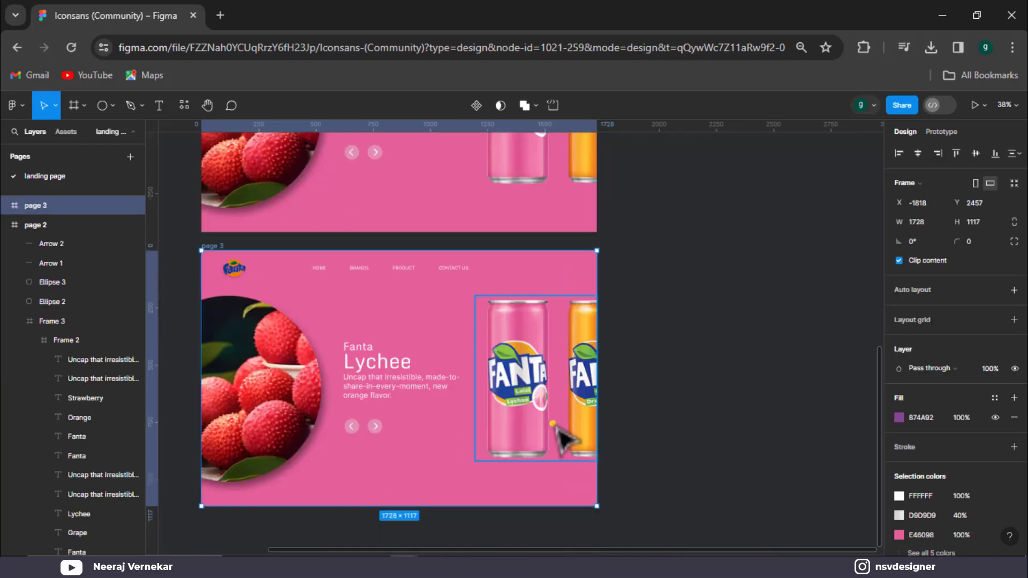
click(517, 421)
Shift page 3's can row to the orange can and slide the heading to Fanta Orange.
drag(511, 424, 527, 431)
click(635, 399)
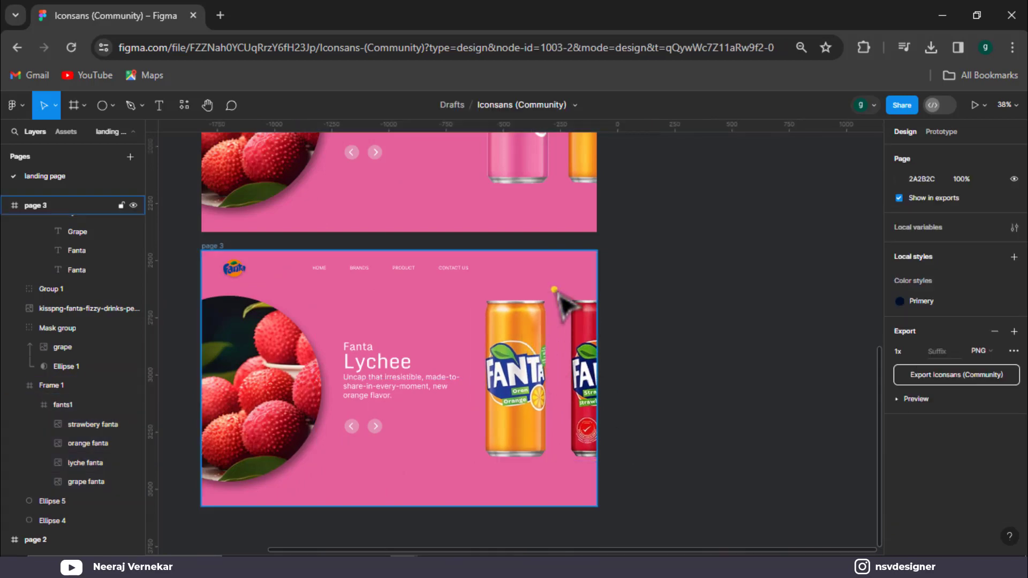
click(372, 388)
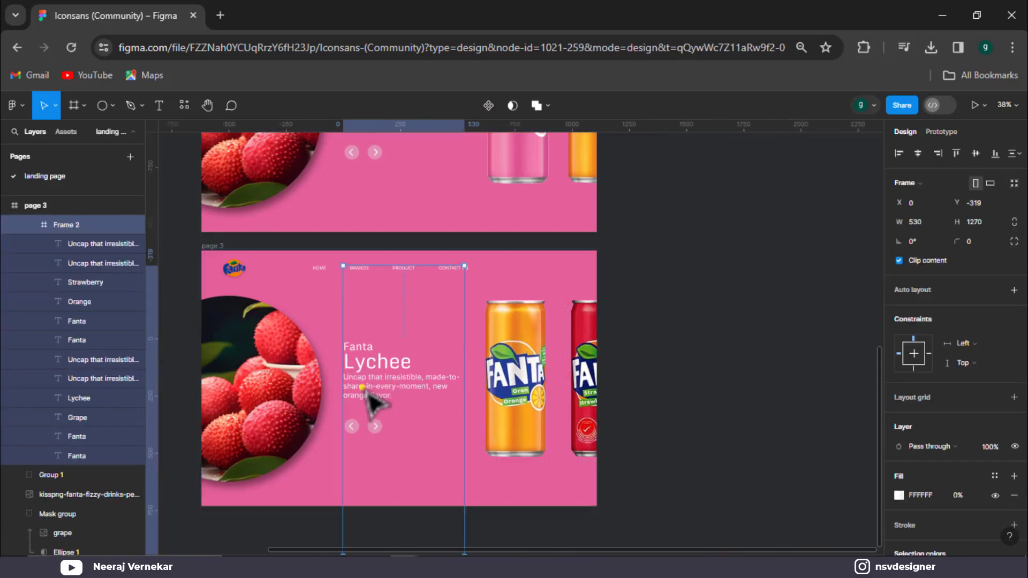
drag(368, 394, 378, 361)
click(739, 360)
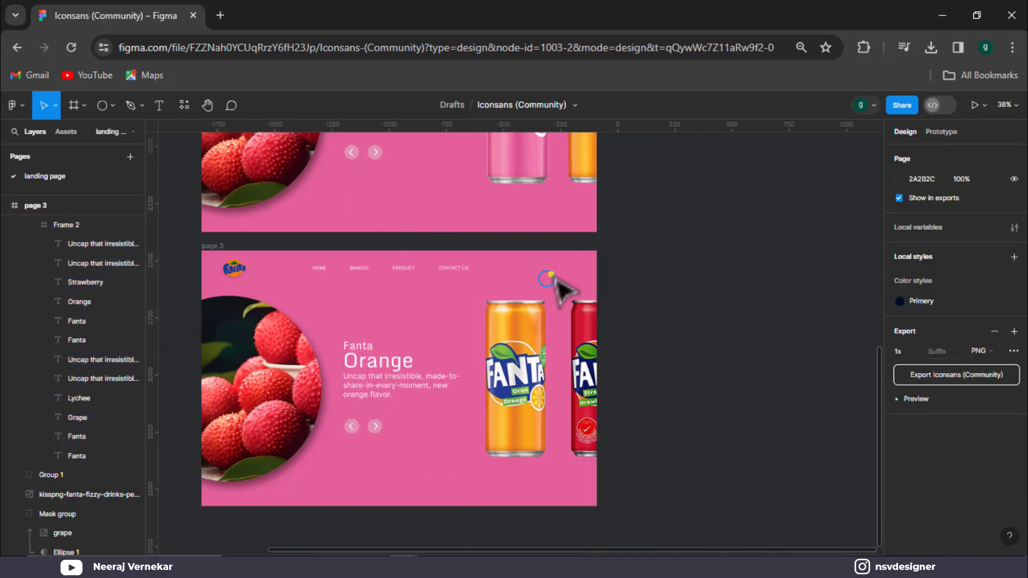
Fill page 3's small circle with the orange can's colour F89F1D.
click(554, 278)
key(i)
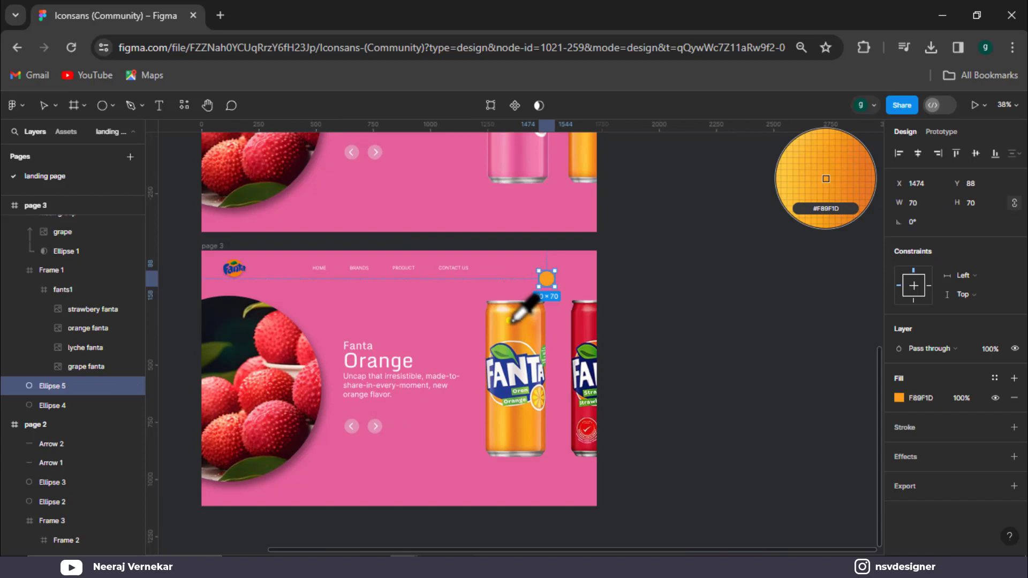
click(511, 321)
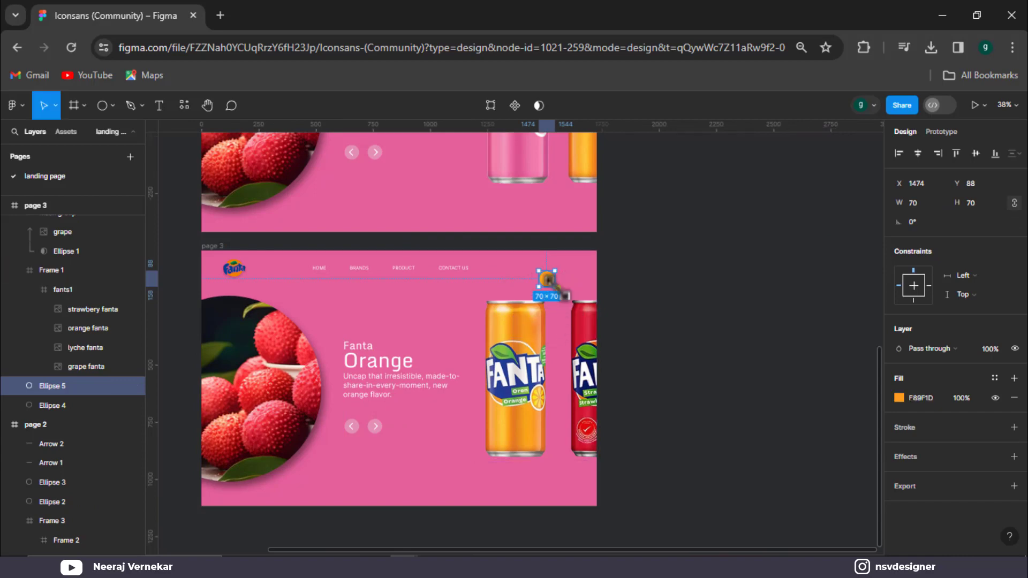
click(639, 331)
Duplicate the orange circle and enlarge the copy to 3378×3378 to cover page 3.
click(547, 280)
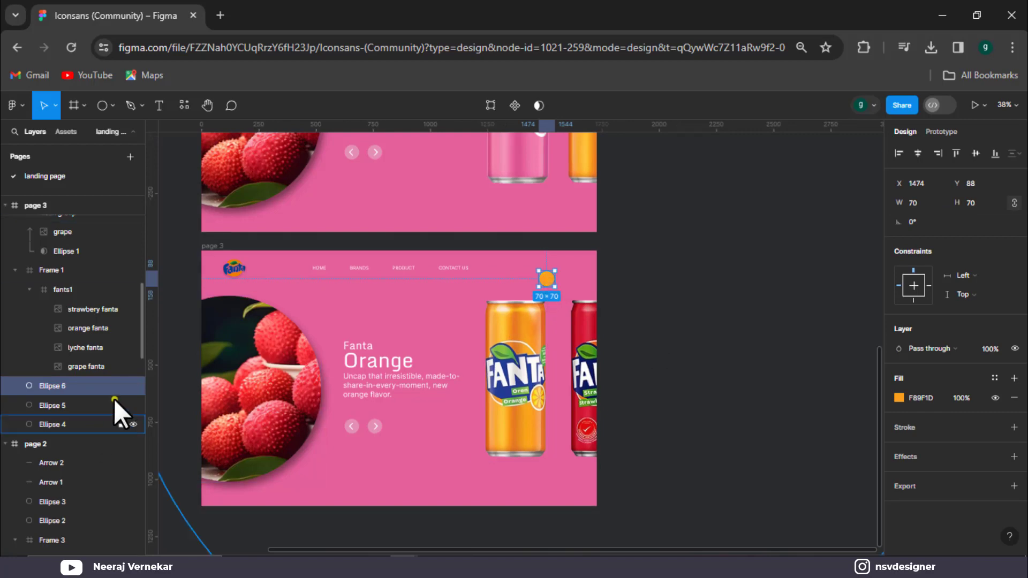
key(ctrl+d)
scroll(609, 340, down, 2)
scroll(576, 294, down, 3)
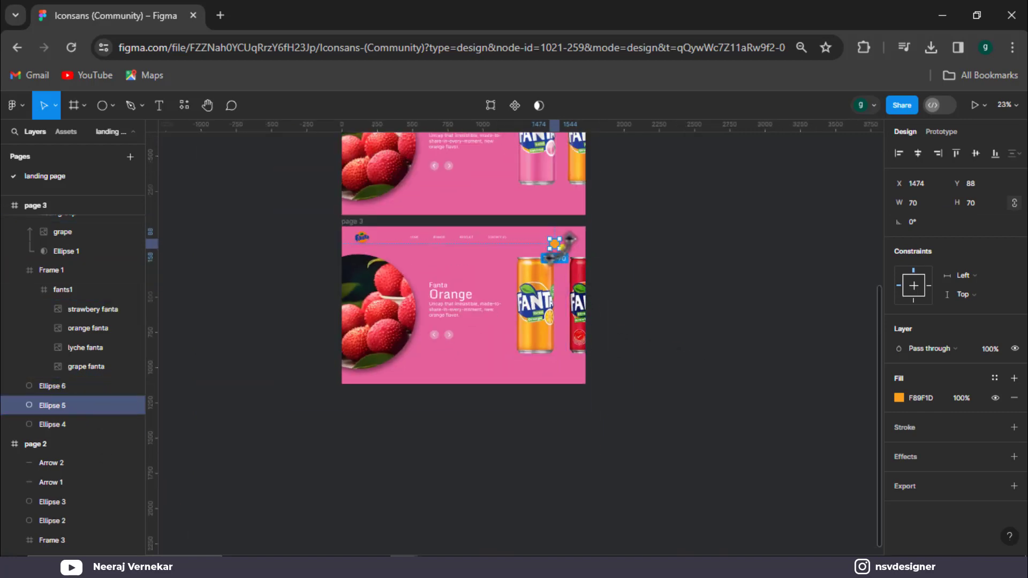
drag(561, 247, 827, 323)
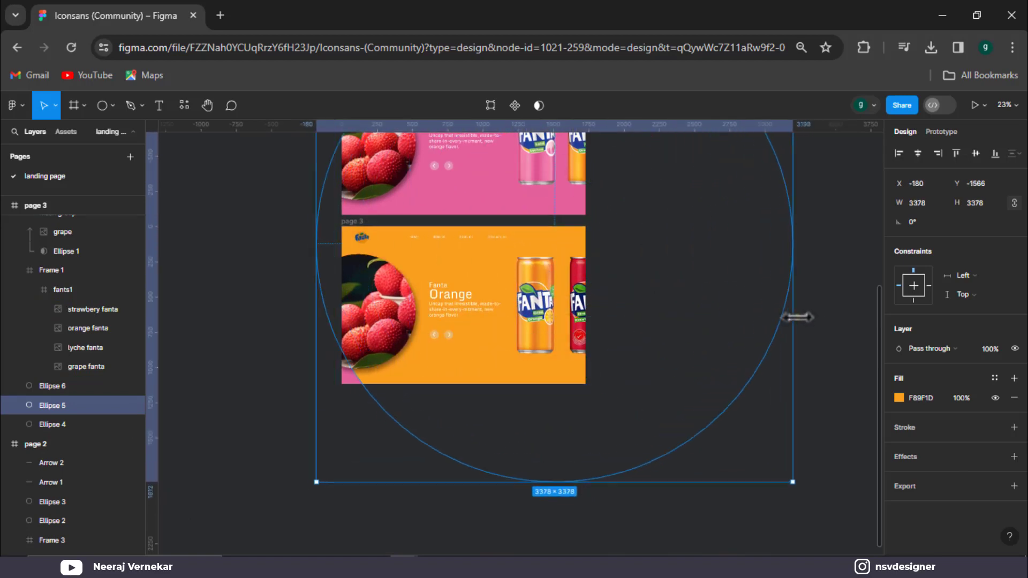
Replace the lychee photo in page 3's circle with the oranges image.
click(386, 321)
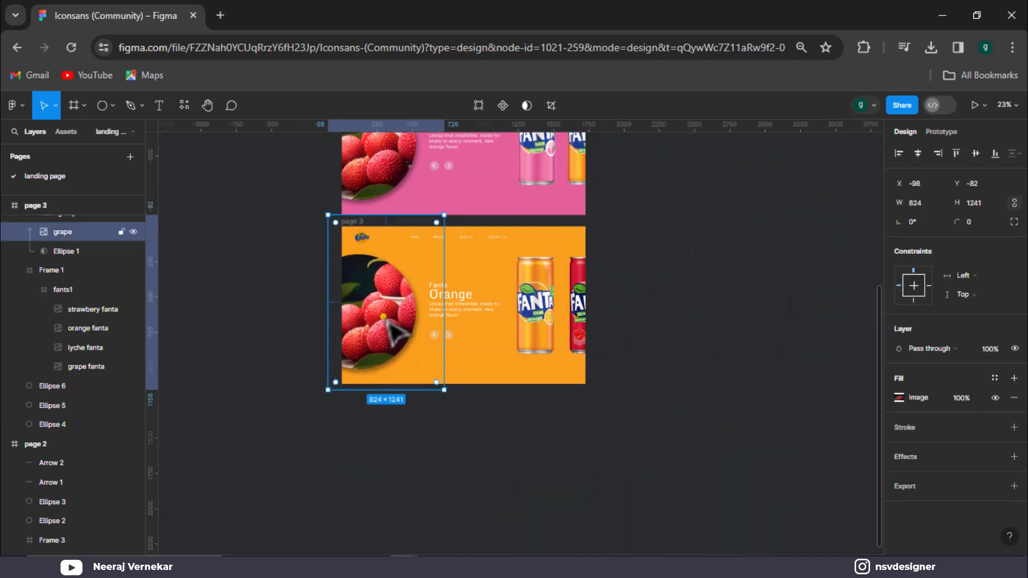
double_click(386, 322)
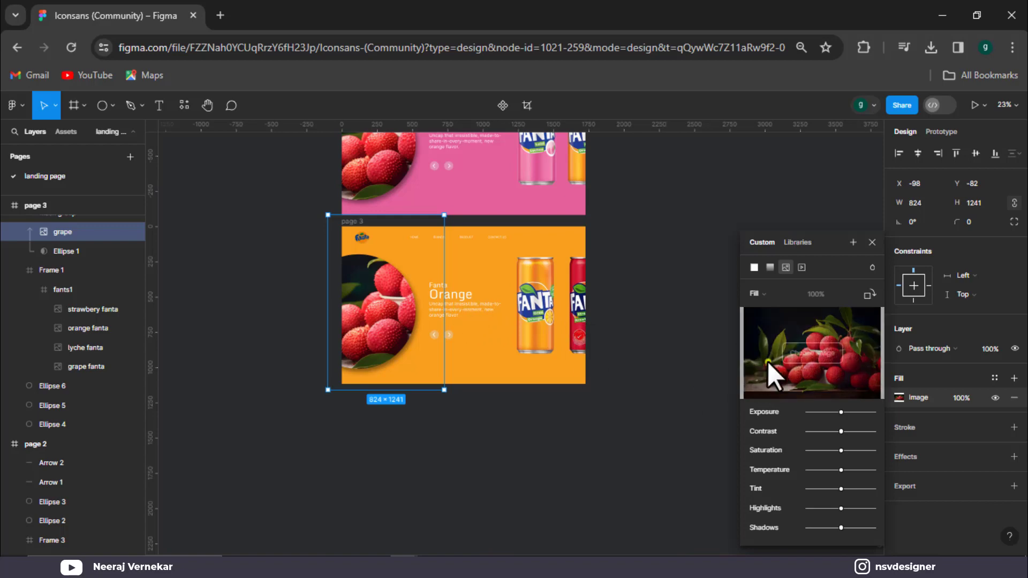
click(845, 355)
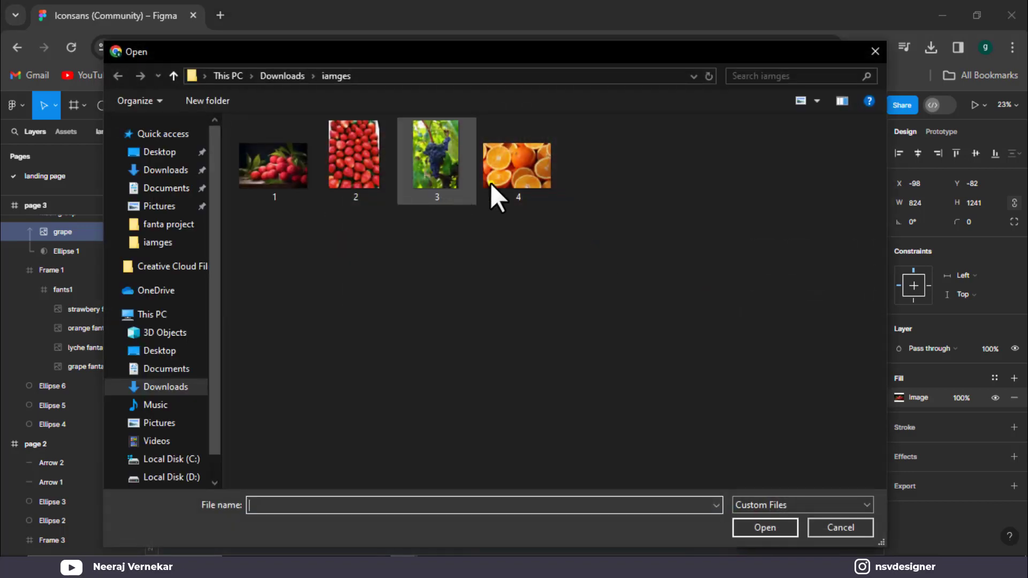
click(490, 183)
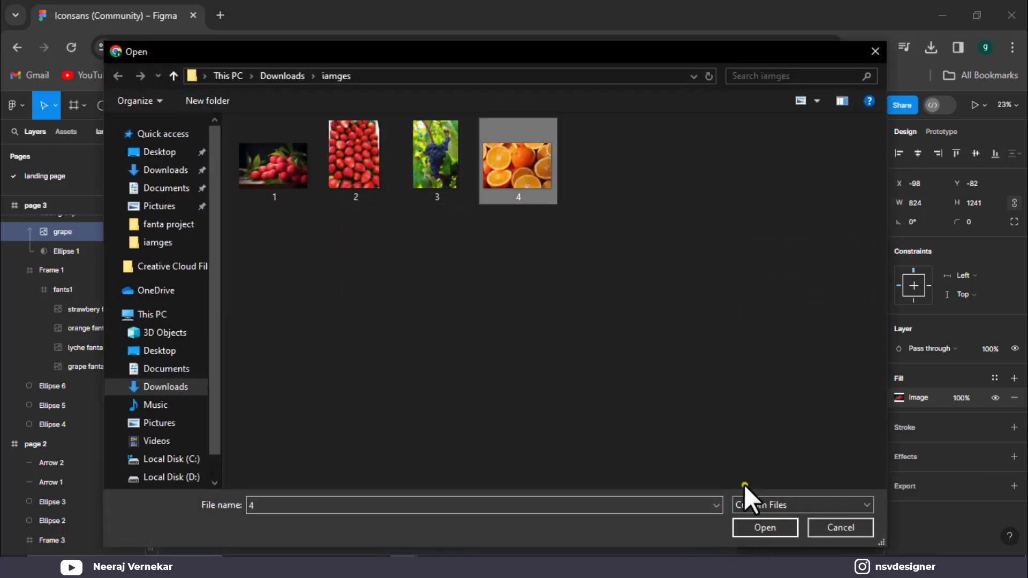
click(764, 528)
Scale the oranges photo to 640.74×965 and reposition it to fit the circle.
drag(387, 330, 382, 339)
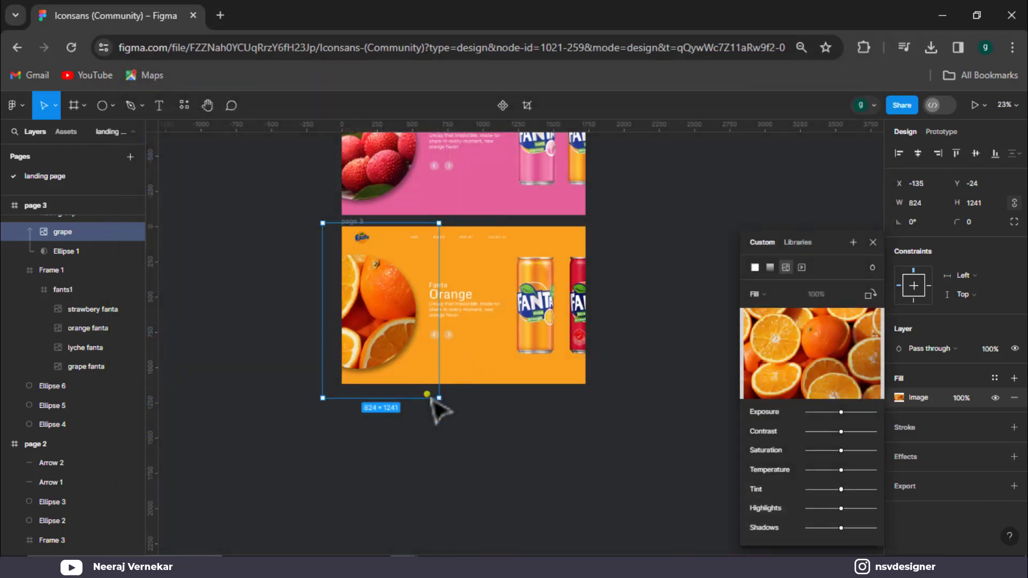
drag(439, 399, 420, 379)
drag(409, 313, 372, 348)
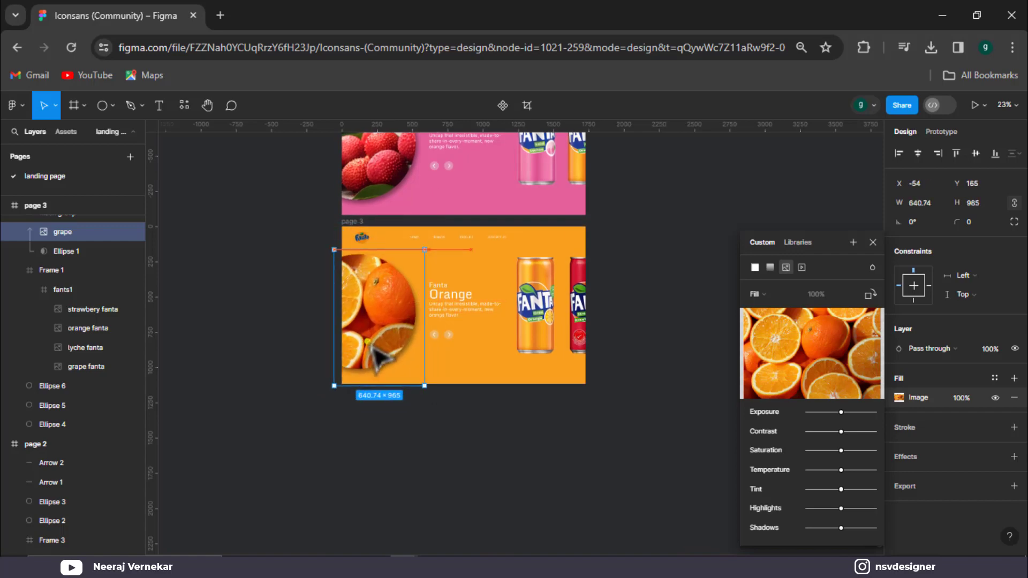
click(604, 362)
Duplicate page 3 below itself to create page 4.
click(873, 243)
key(Escape)
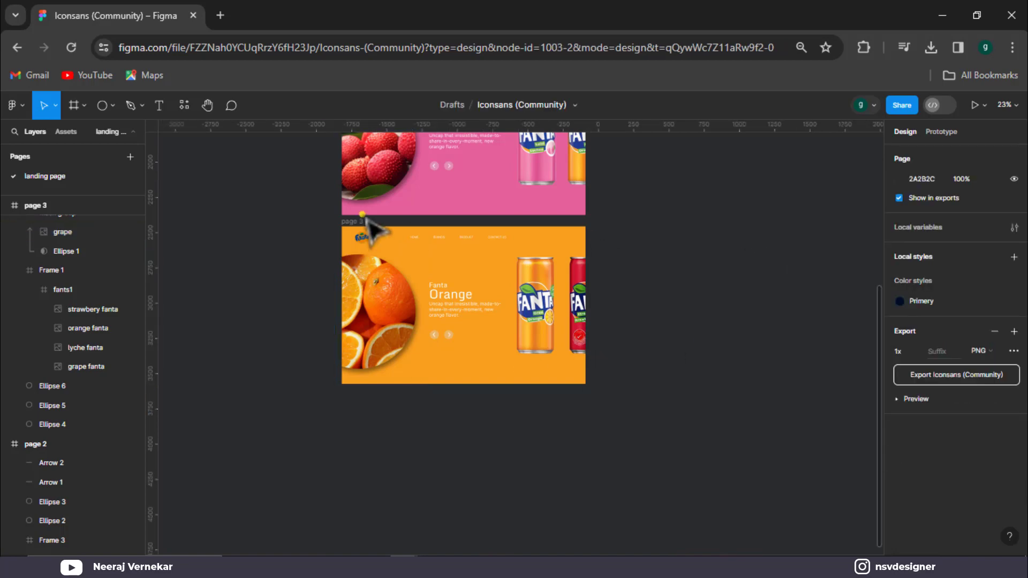
click(352, 224)
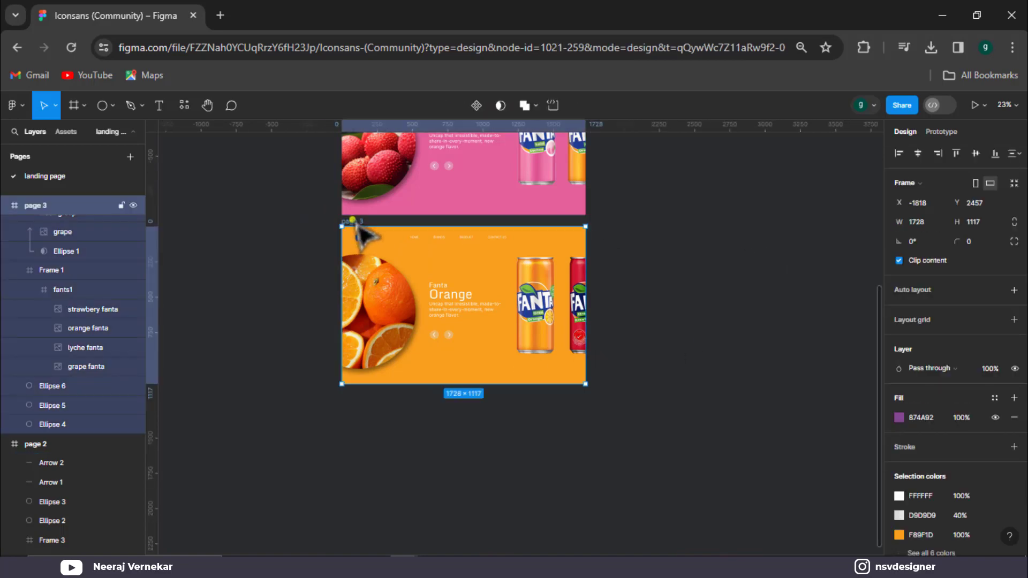
drag(375, 308, 375, 407)
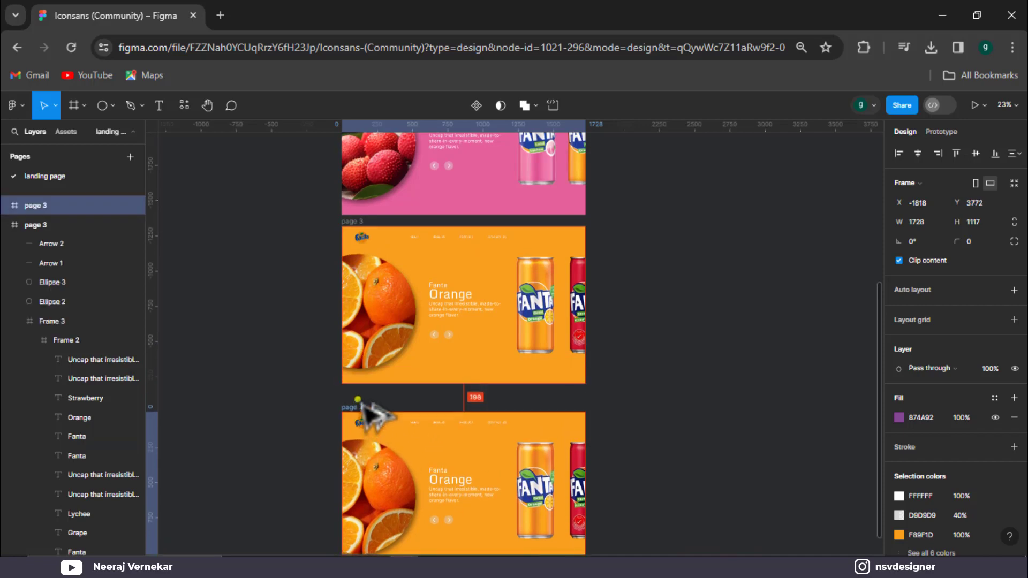
scroll(459, 424, down, 1)
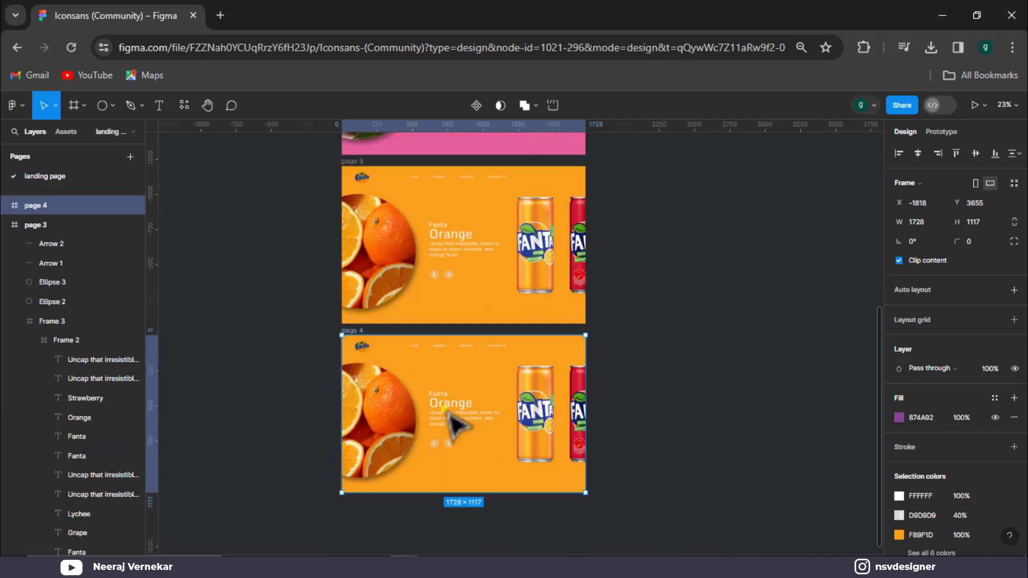
Slide page 4's cans so the red strawberry can is in front.
click(576, 418)
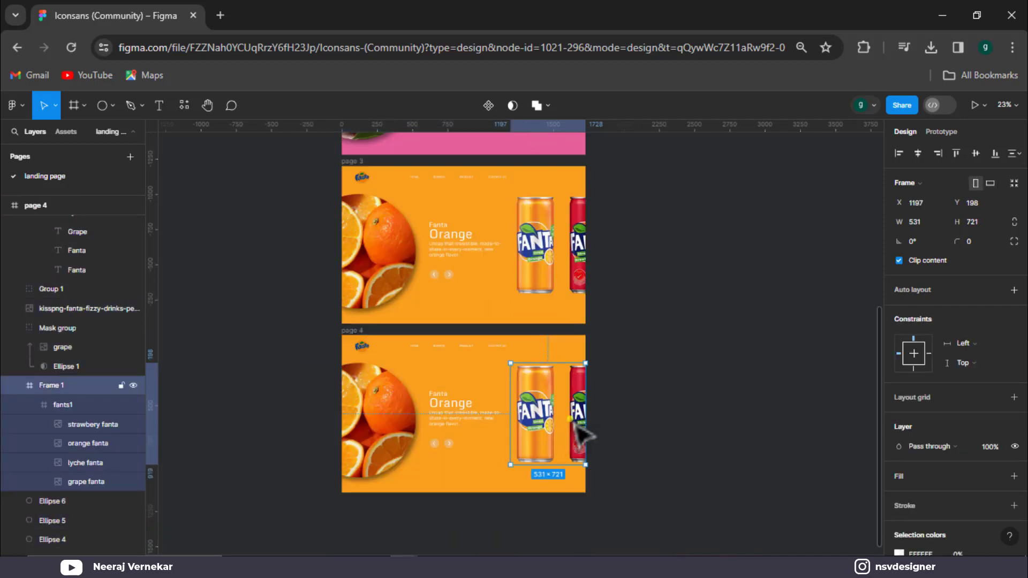
mouse_move(554, 428)
mouse_down()
mouse_move(514, 450)
mouse_move(562, 424)
mouse_up()
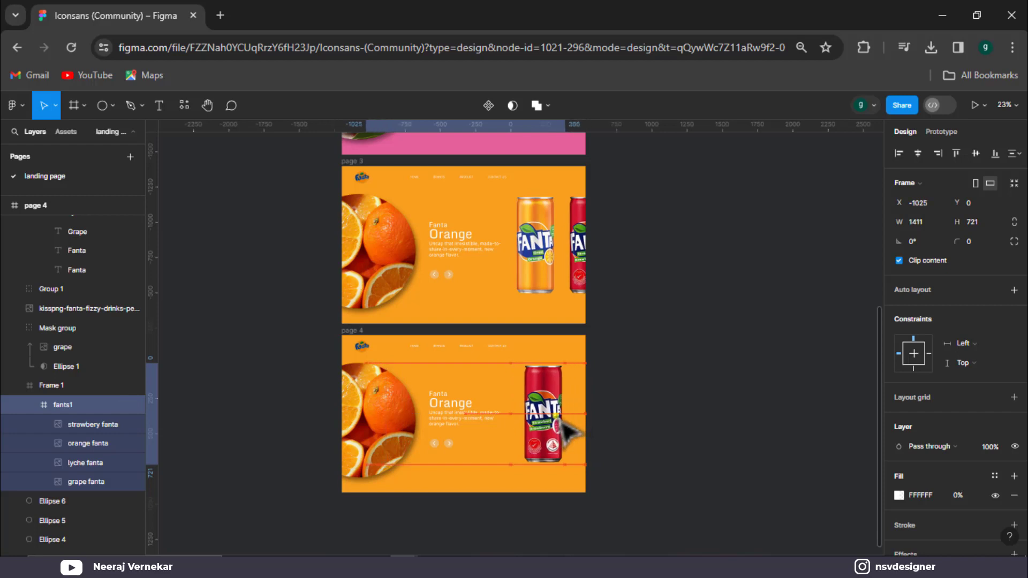
click(616, 409)
Duplicate the small circle, eyedrop the strawberry red DA2B47 and enlarge it as page 4's background.
click(557, 356)
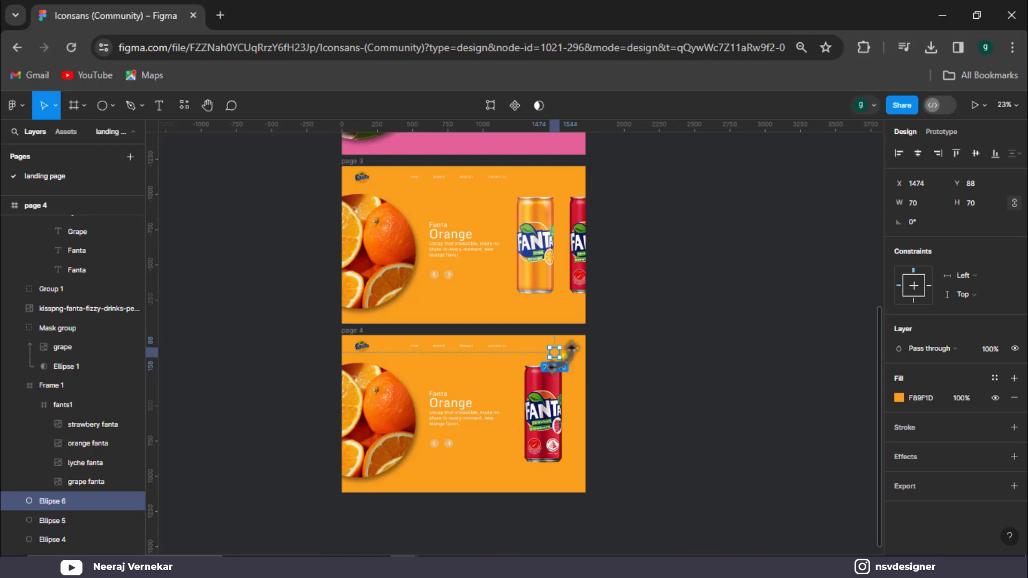
key(ctrl+d)
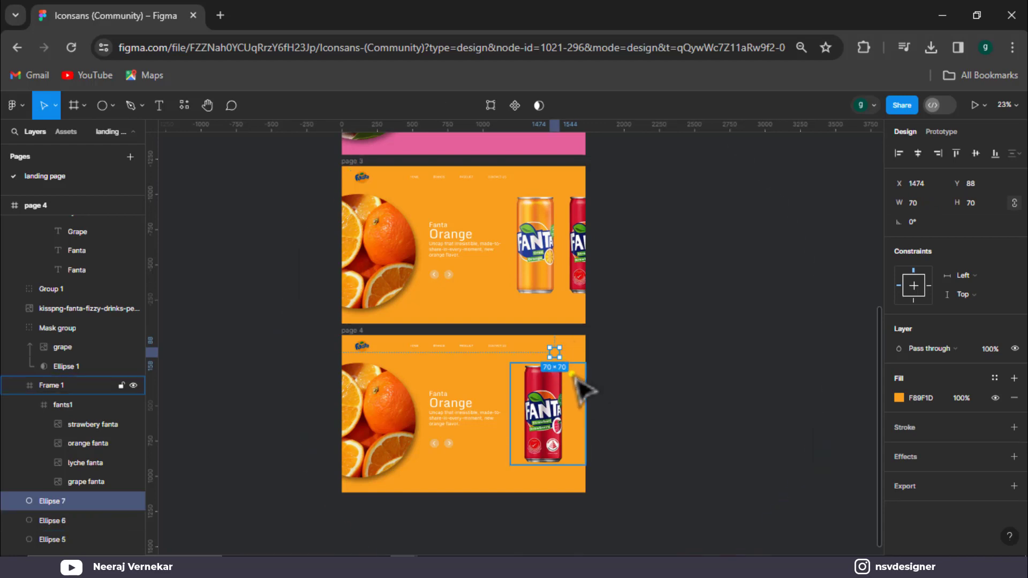
key(i)
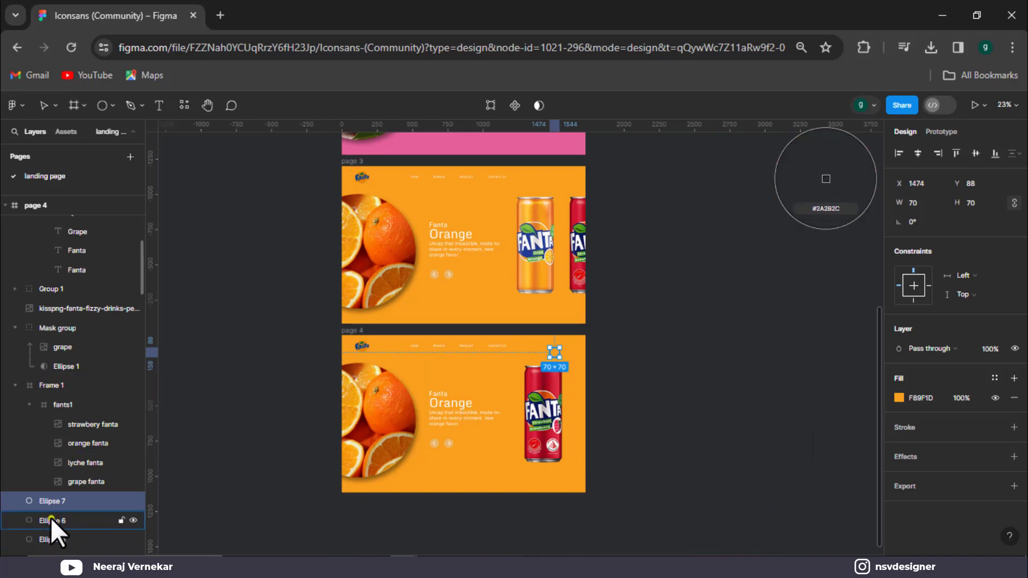
click(52, 520)
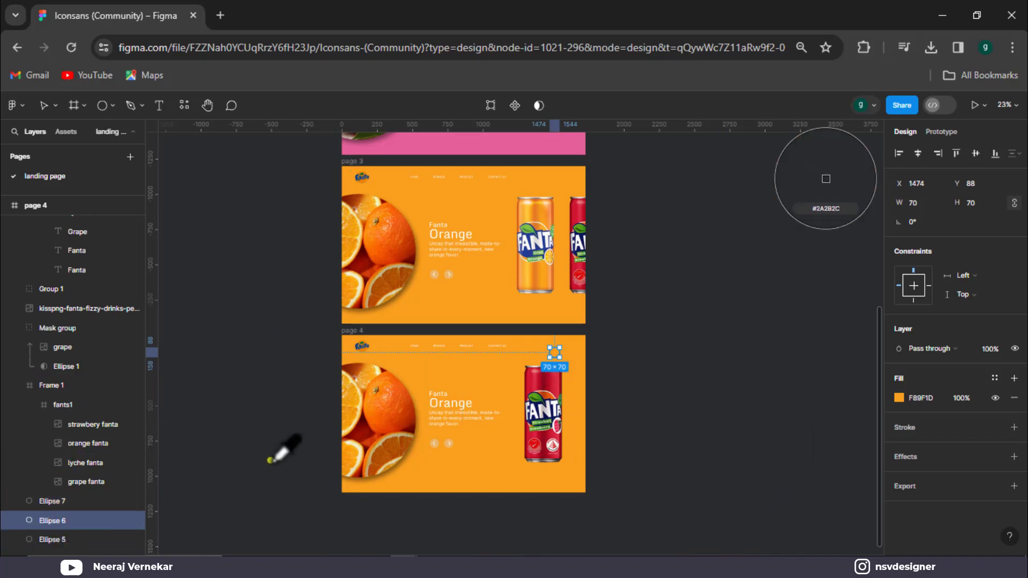
click(537, 380)
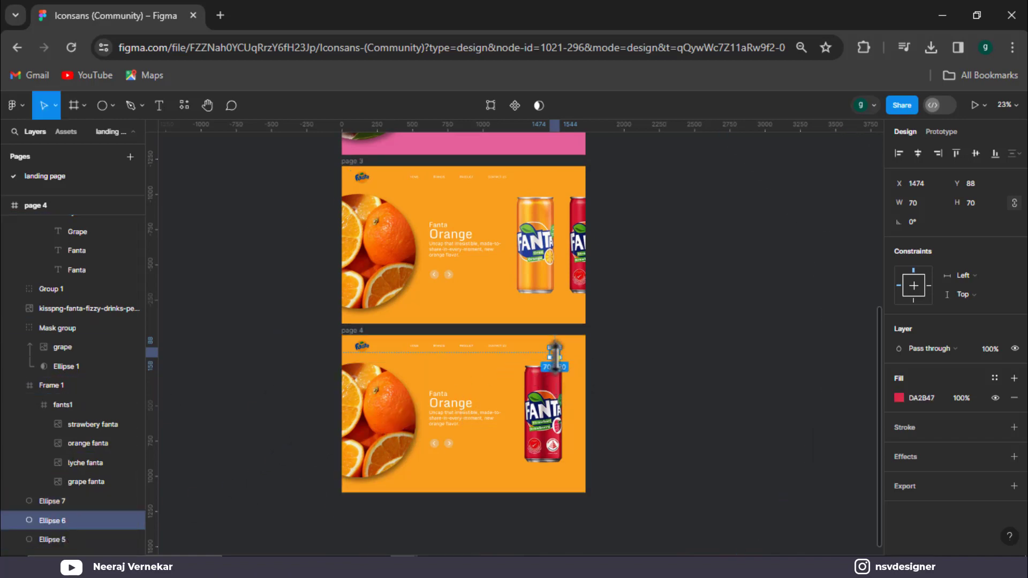
click(557, 354)
click(589, 377)
click(75, 520)
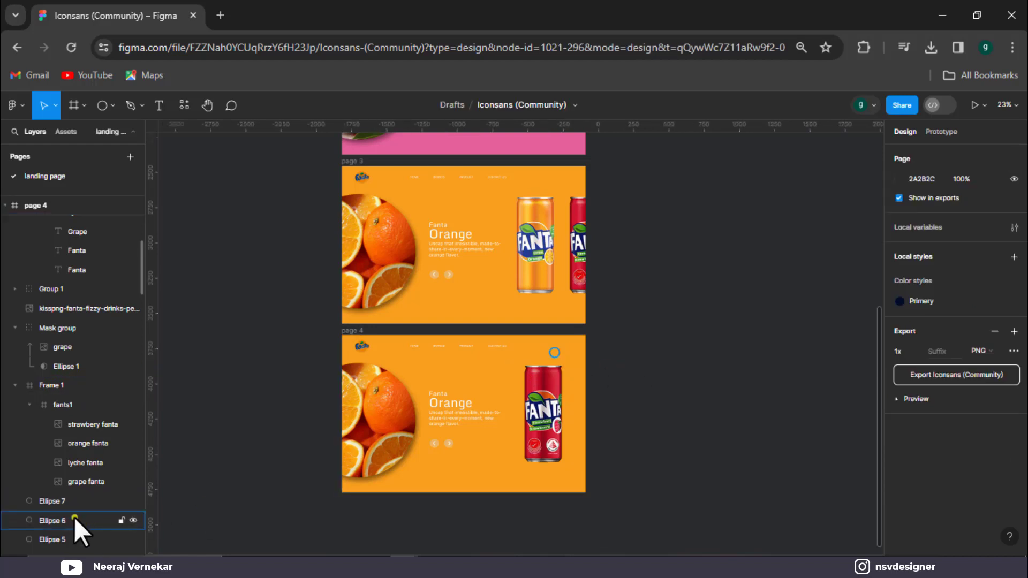
mouse_move(559, 356)
mouse_down()
mouse_move(748, 446)
mouse_move(833, 473)
mouse_up()
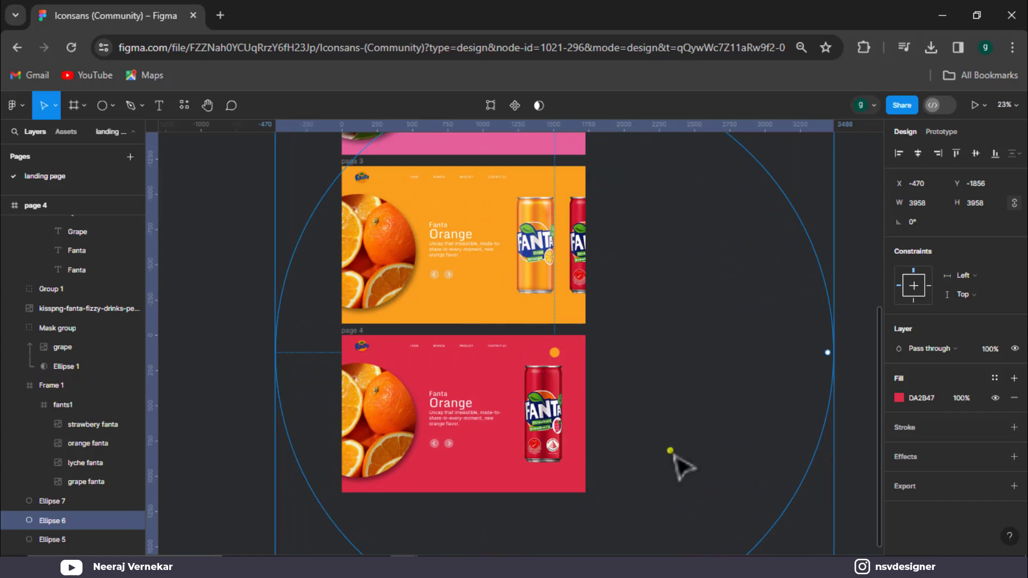
Replace the photo in page 4's circle mask with the strawberry image.
double_click(404, 408)
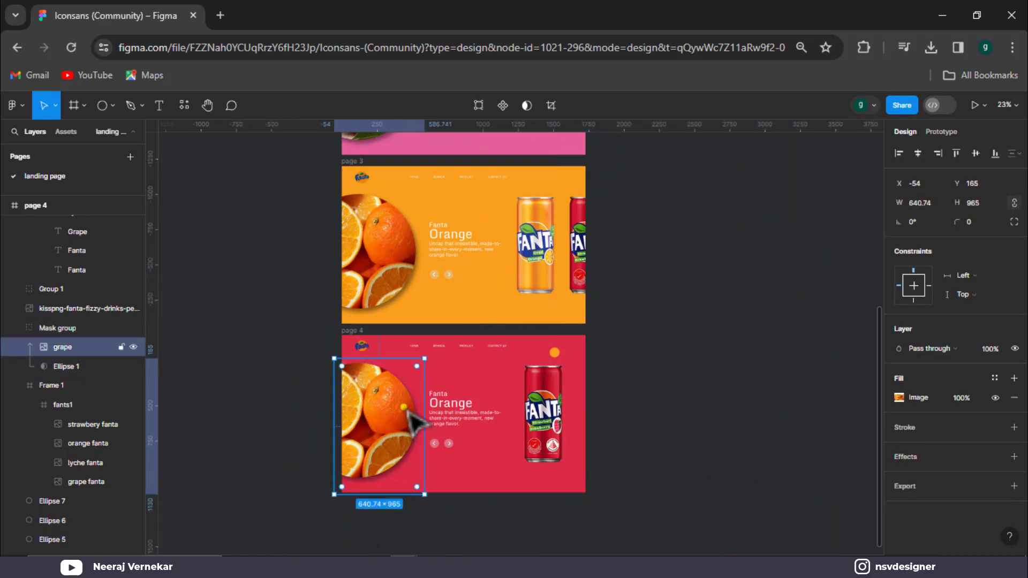
double_click(405, 409)
click(821, 349)
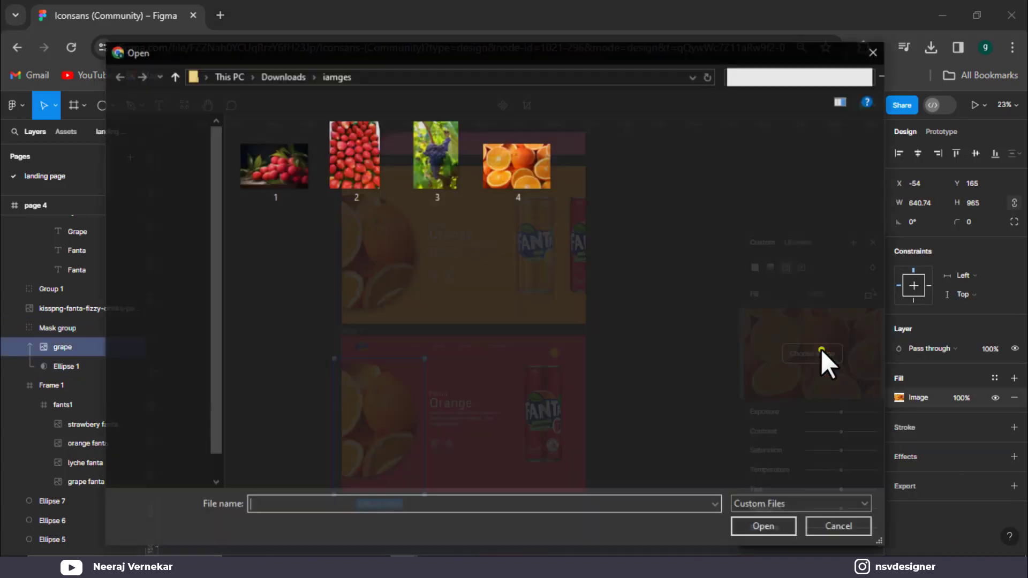
click(367, 169)
click(750, 526)
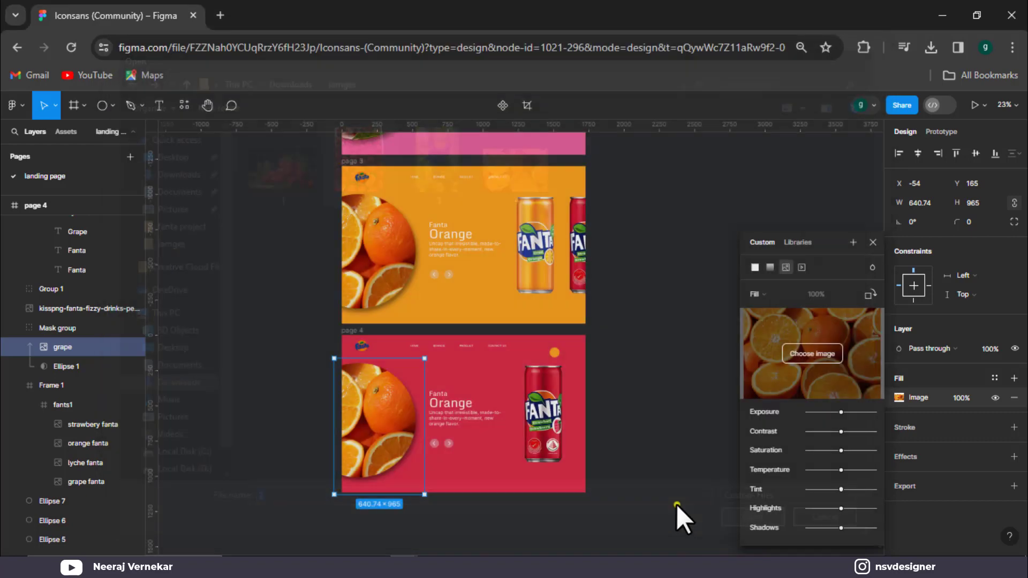
click(873, 242)
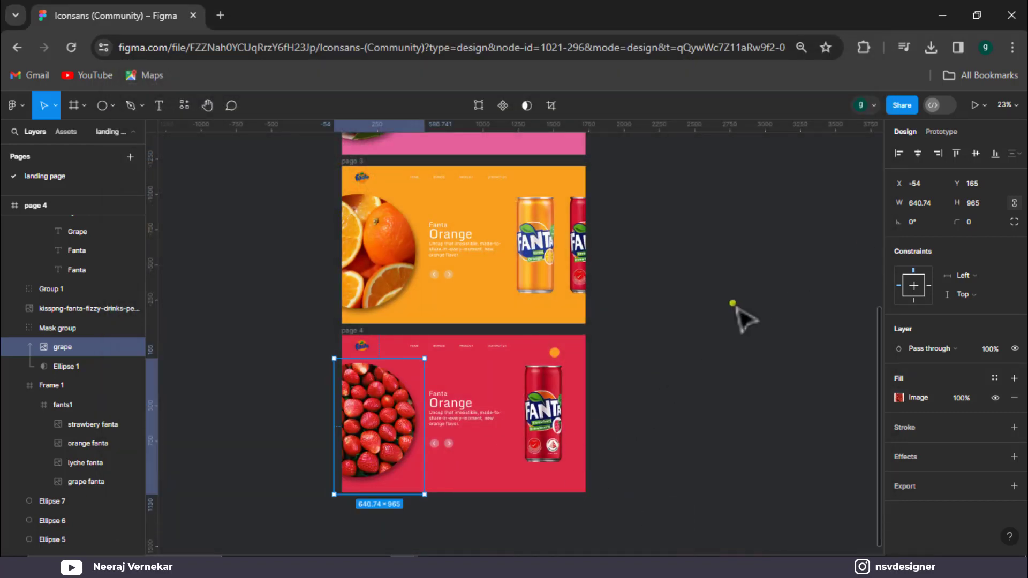
click(734, 304)
Slide page 4's text column up so the Strawberry title shows.
click(447, 415)
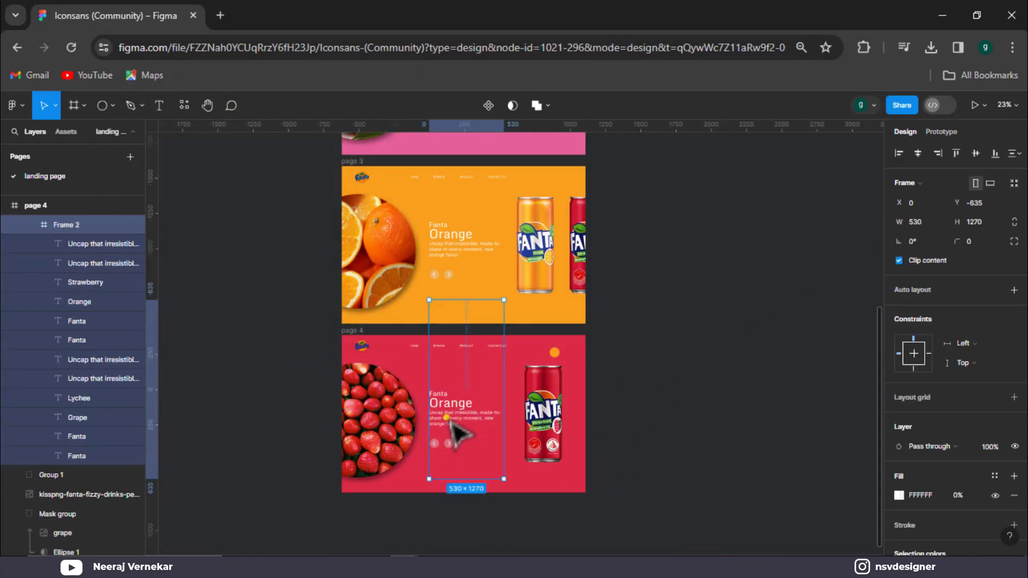
drag(456, 433, 455, 385)
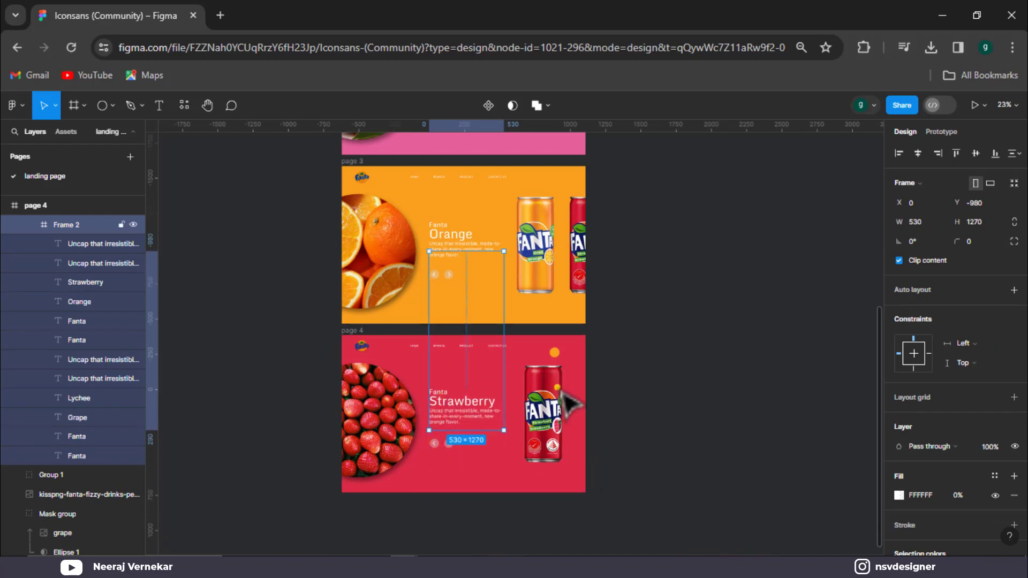
click(666, 391)
scroll(666, 385, down, 3)
scroll(666, 386, up, 3)
scroll(551, 342, down, 2)
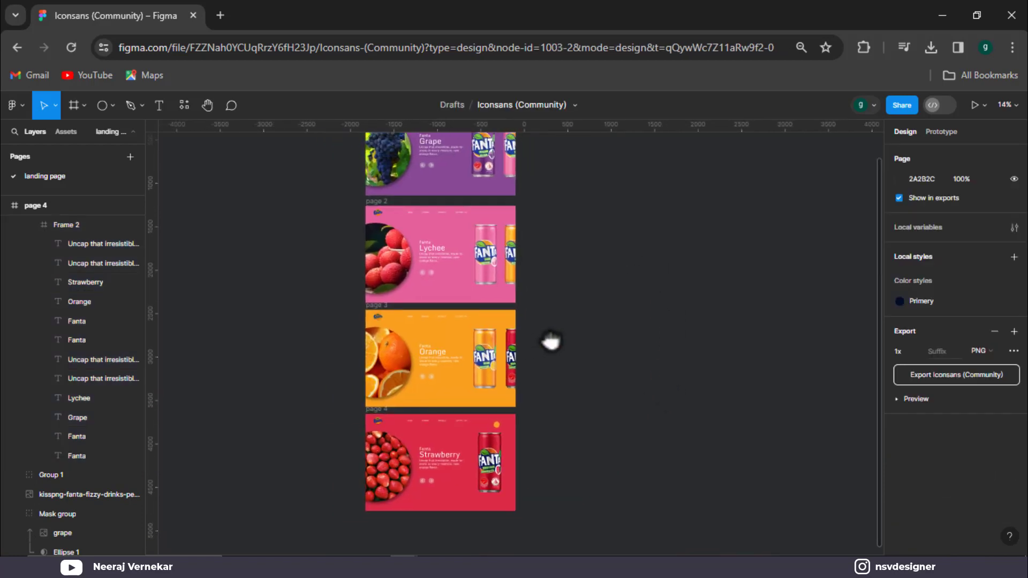
drag(551, 341, 548, 346)
Move the small dot beside the other and colour it red DA2B47.
drag(510, 432, 500, 437)
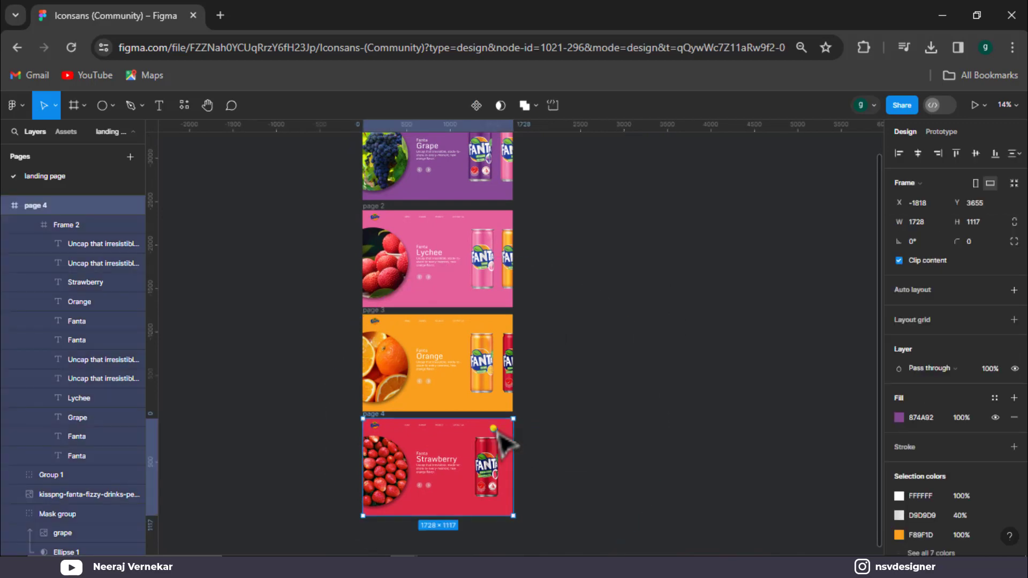
key(i)
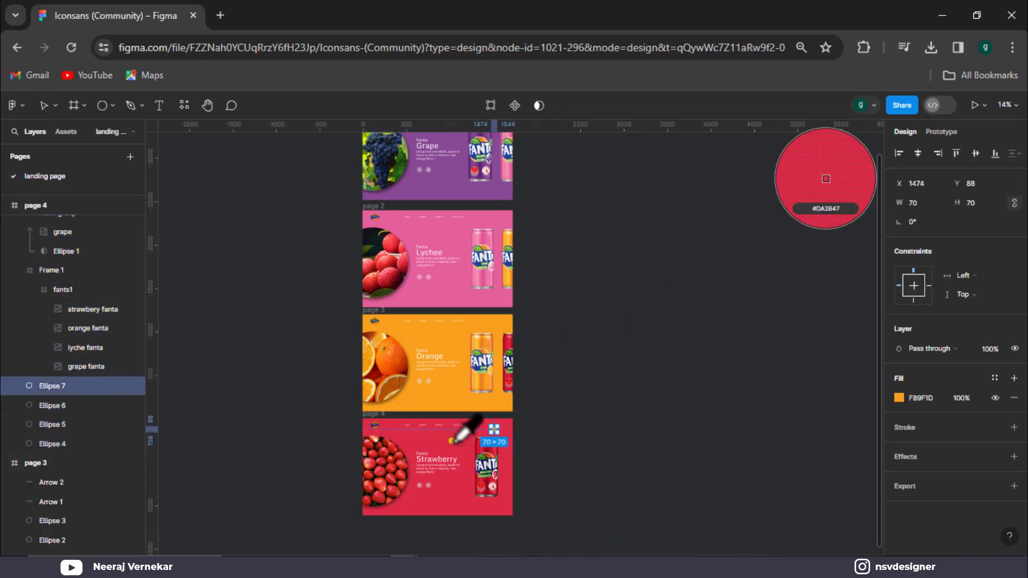
click(506, 447)
click(552, 375)
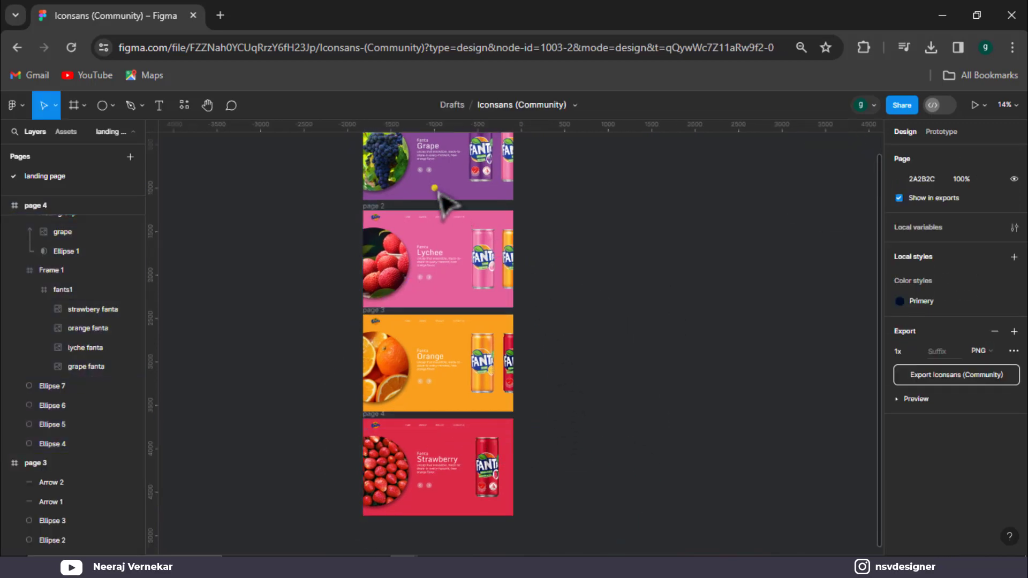
scroll(592, 194, up, 2)
Link page 1 to page 2 on click: Navigate to, Smart animate, Ease in.
click(378, 160)
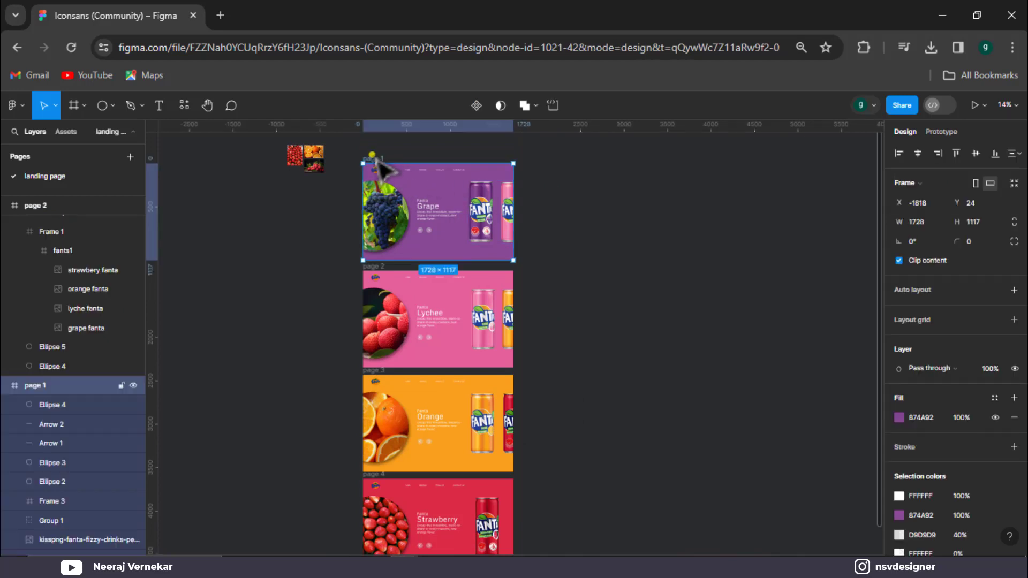
click(932, 132)
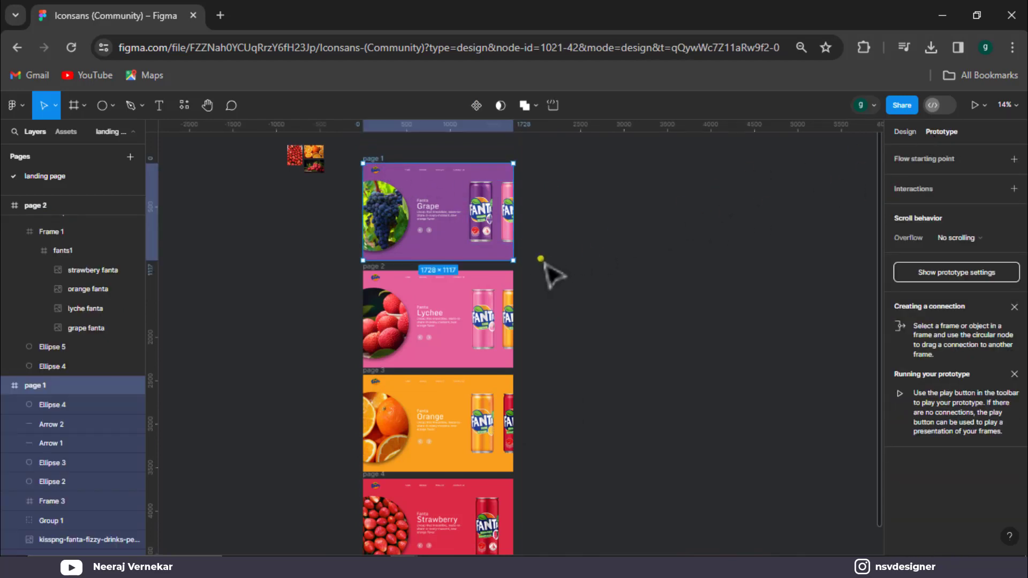
drag(438, 261, 446, 299)
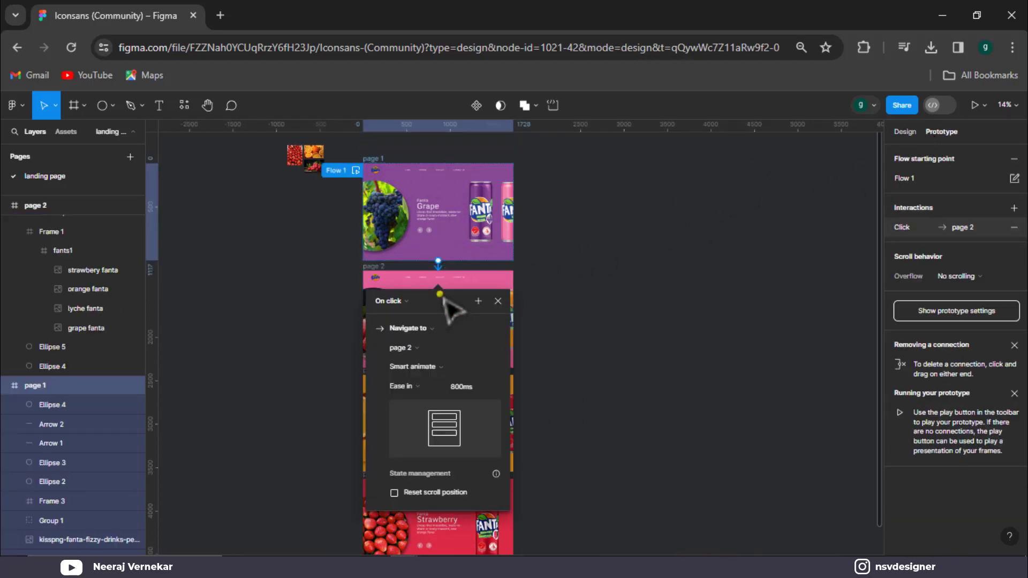
click(409, 332)
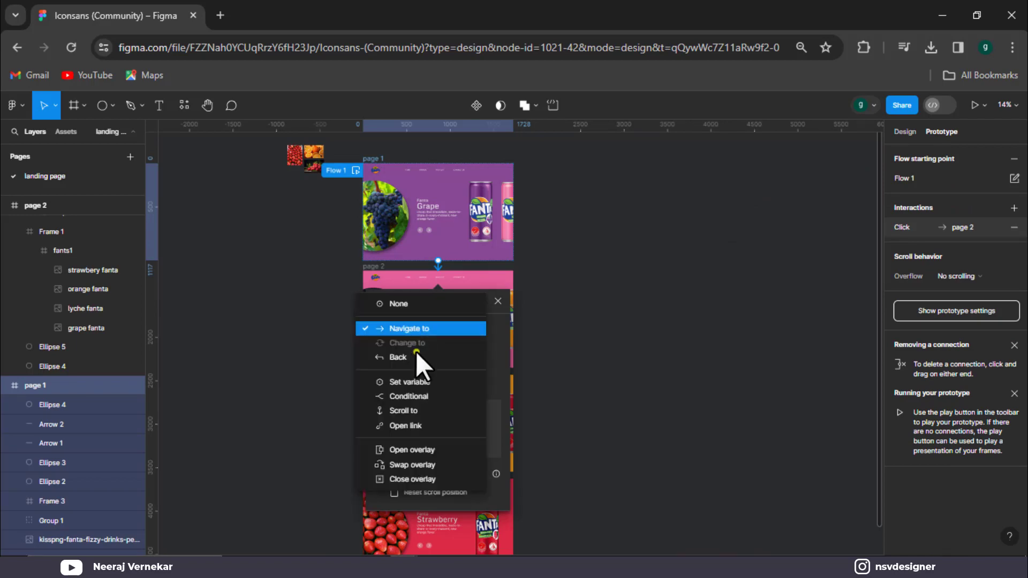
click(576, 375)
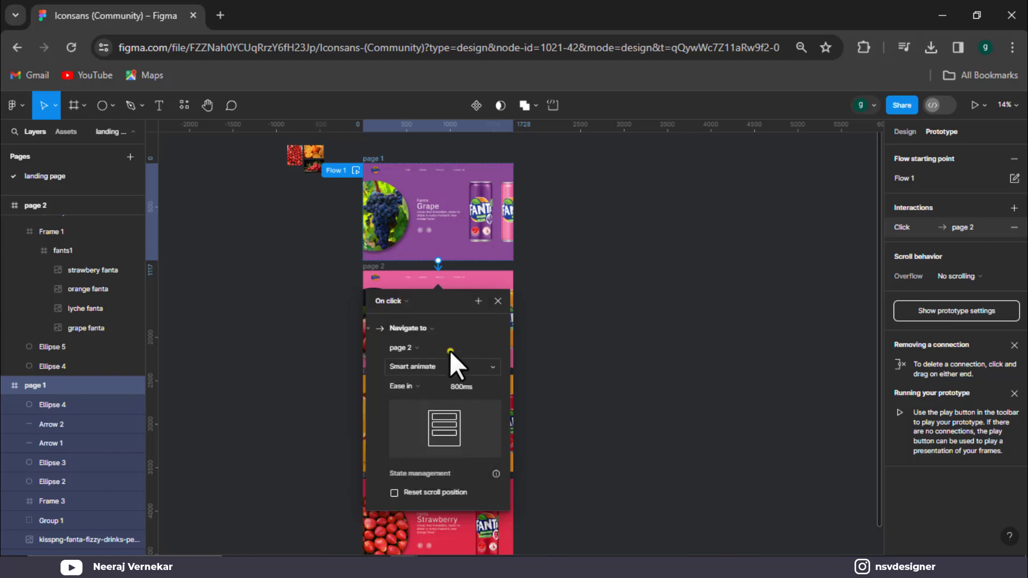
click(421, 345)
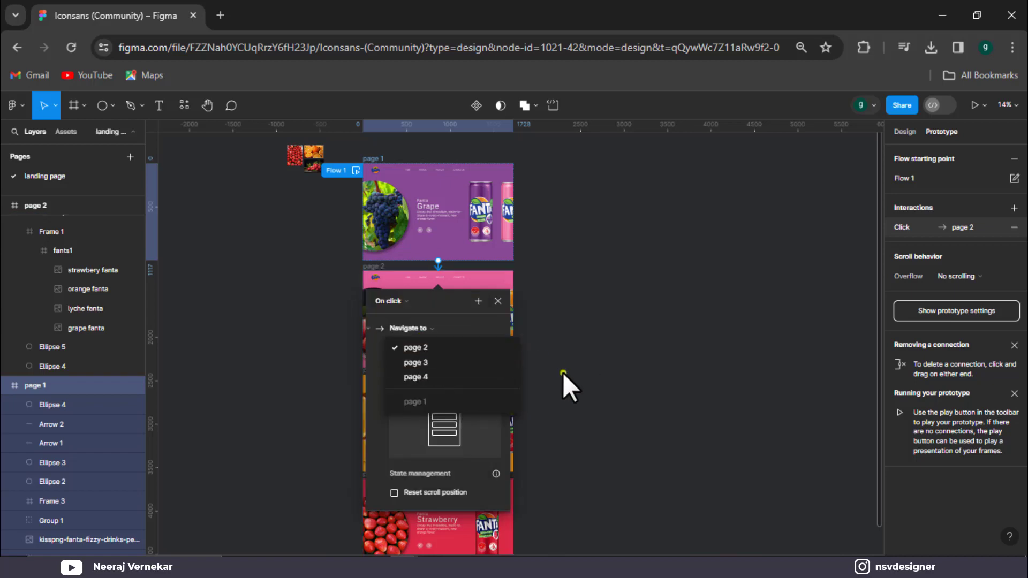
click(563, 373)
click(422, 364)
click(462, 367)
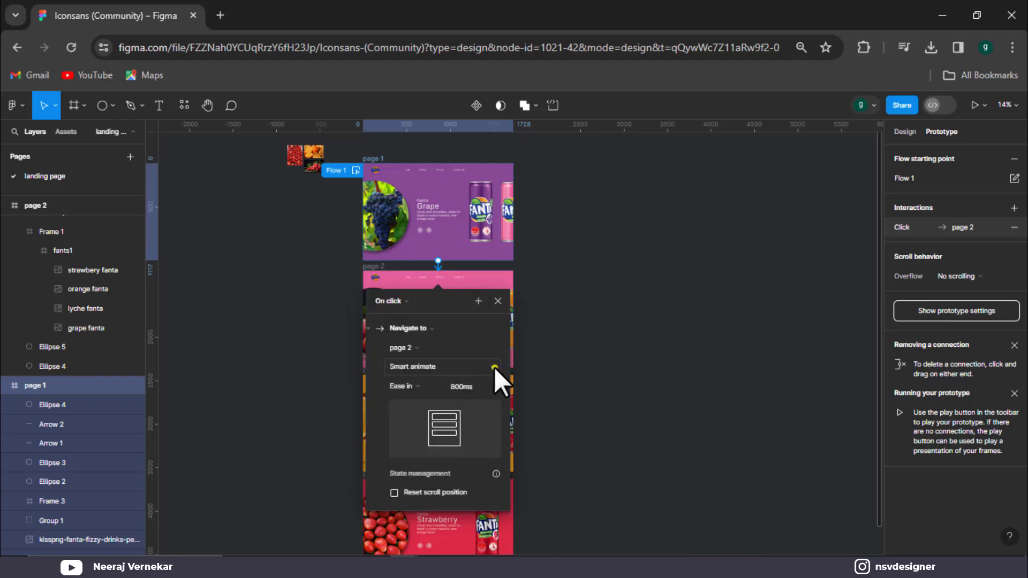
click(415, 380)
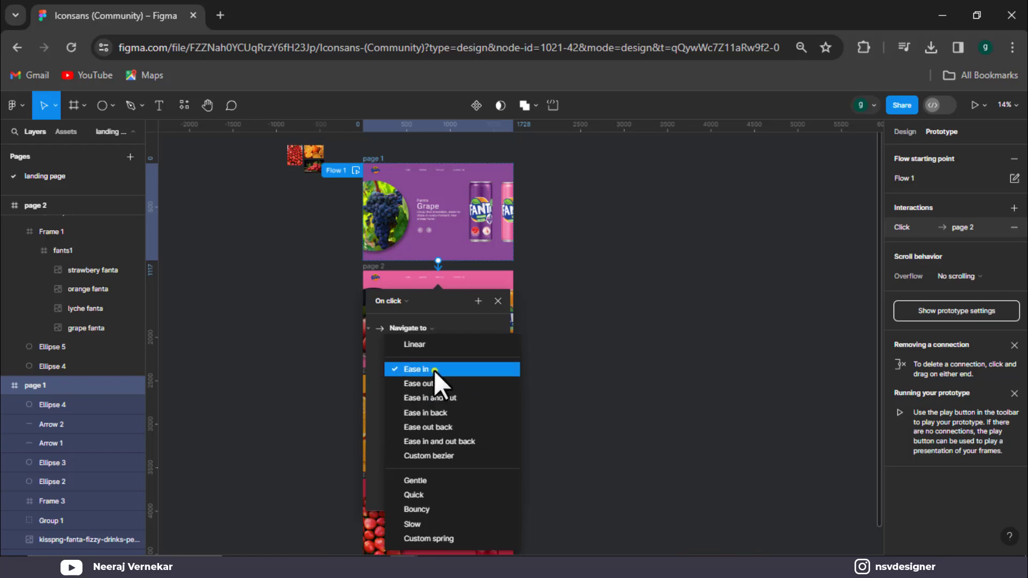
click(435, 370)
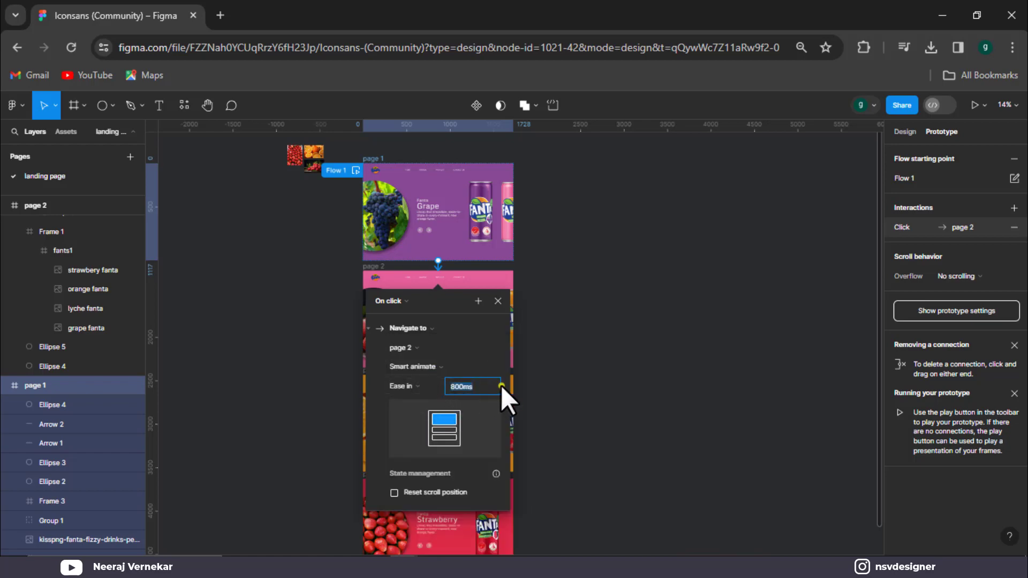
click(546, 422)
Add on-click connections from page 2 to page 3 and page 3 to page 4.
click(466, 364)
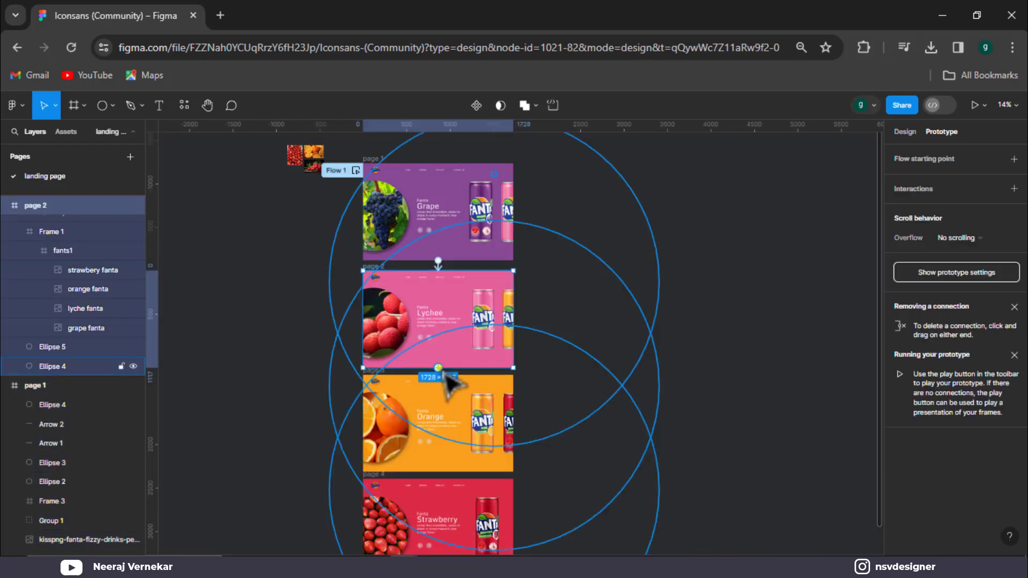
drag(443, 383, 436, 403)
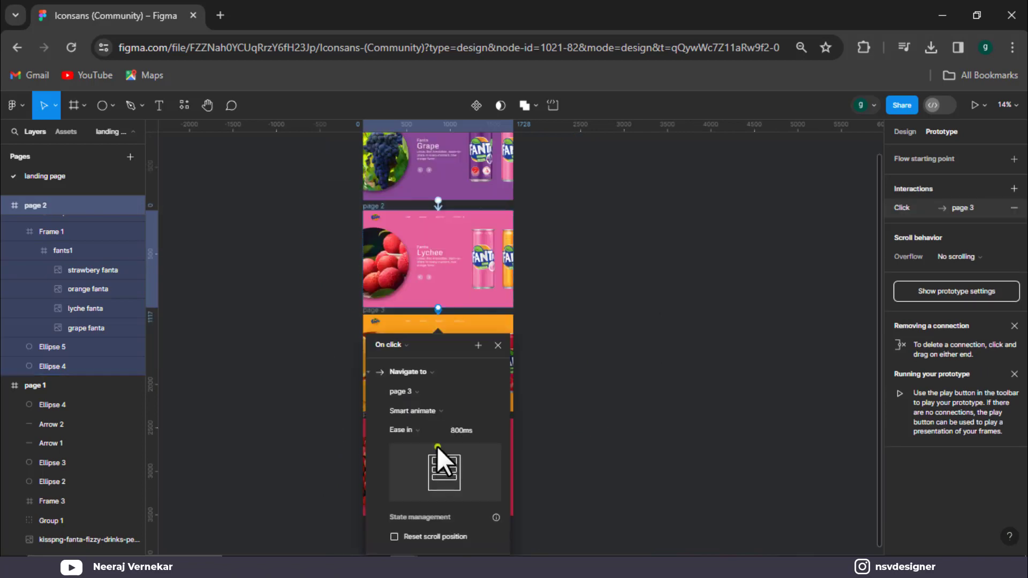
click(527, 460)
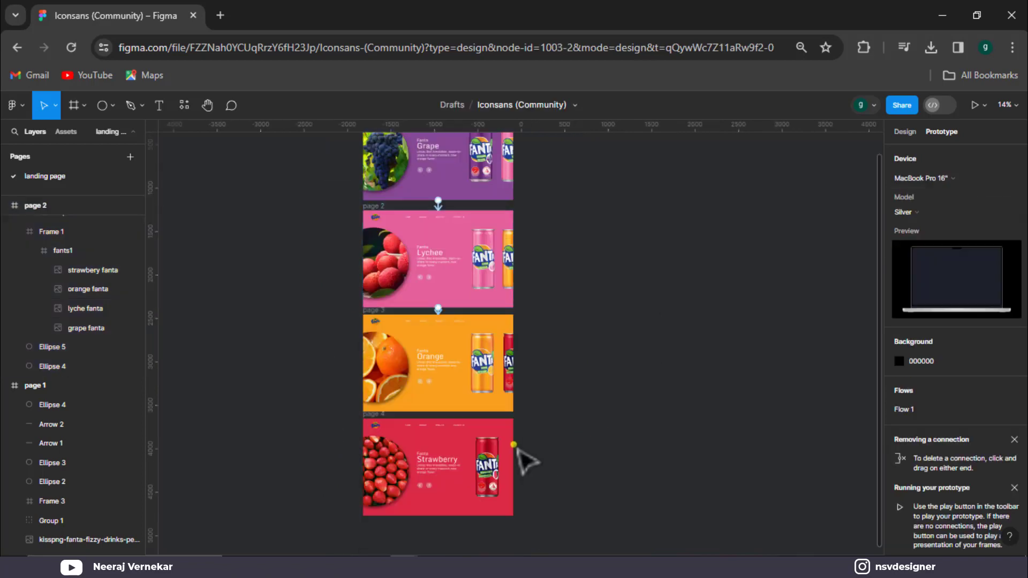
click(461, 410)
drag(438, 412, 439, 466)
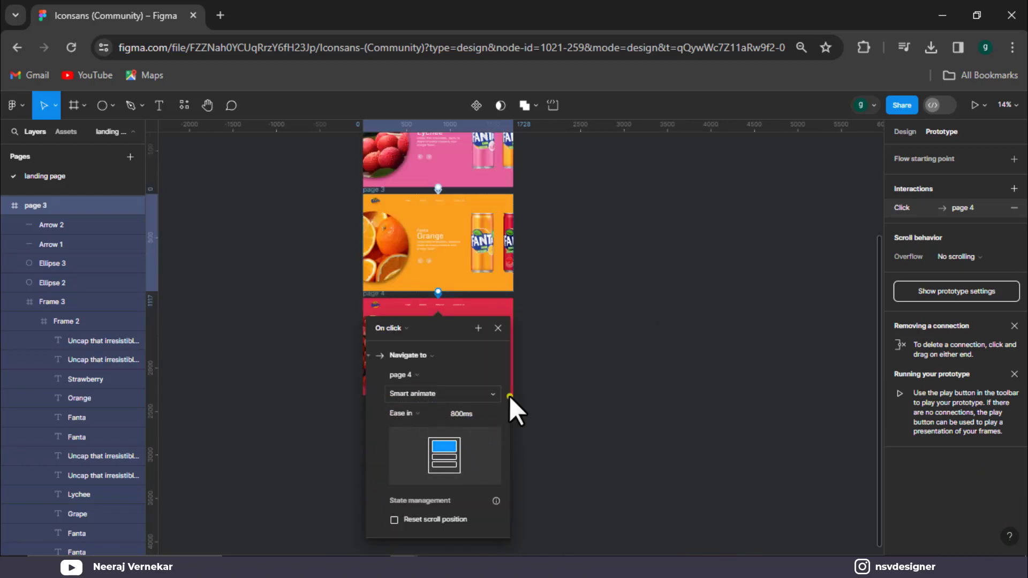
click(512, 402)
Connect page 4 back to page 1 on click to close the loop.
click(471, 391)
drag(439, 396, 615, 379)
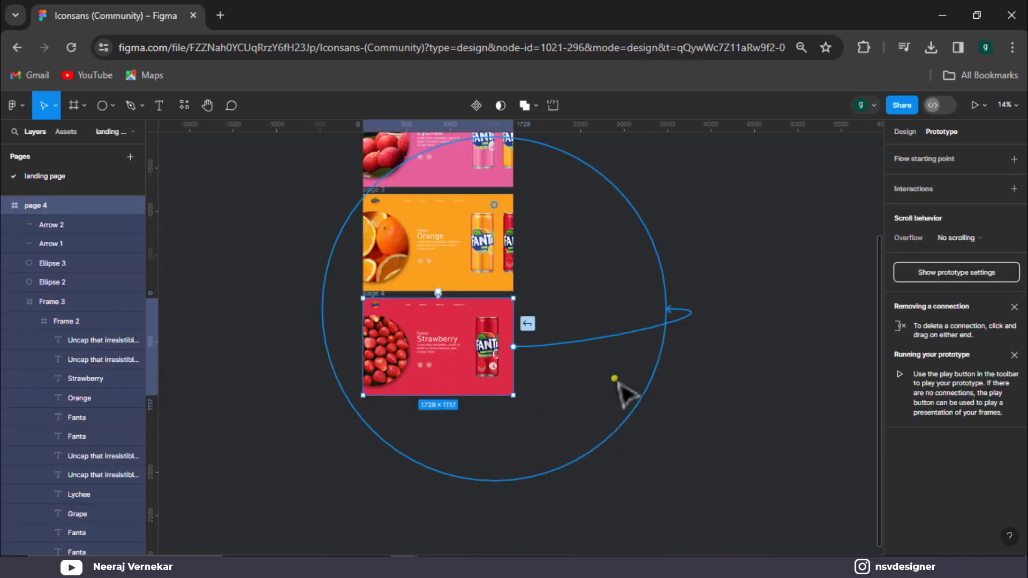
drag(584, 228, 524, 115)
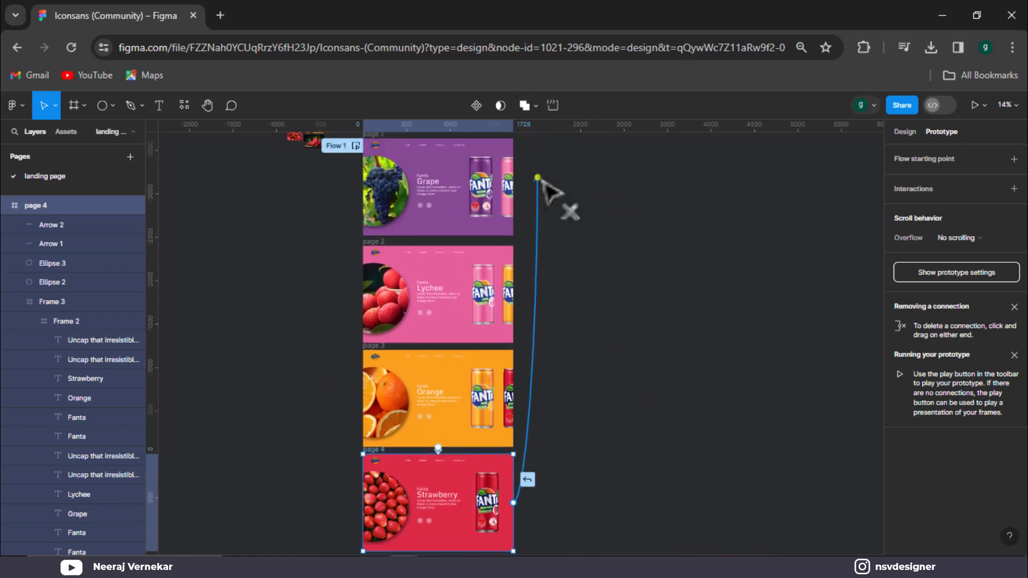
drag(525, 116, 514, 305)
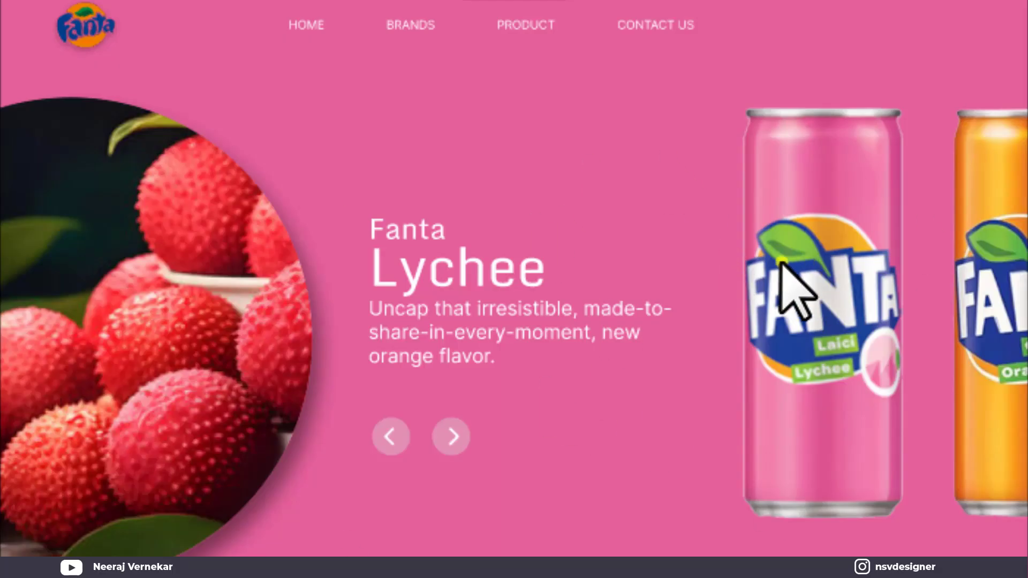
Click through the presentation from Orange to Strawberry and back to Grape.
click(792, 290)
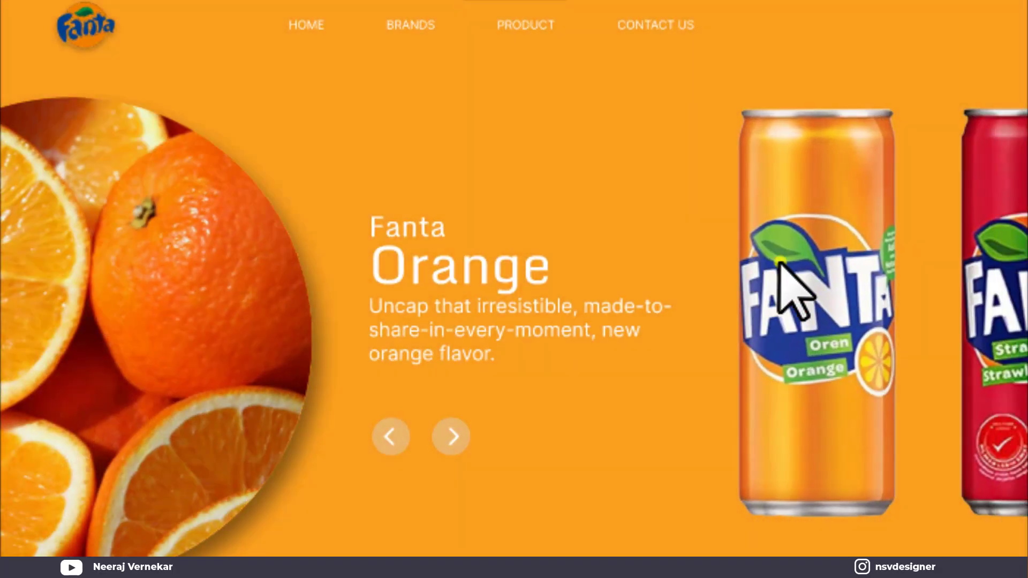
click(793, 290)
click(780, 262)
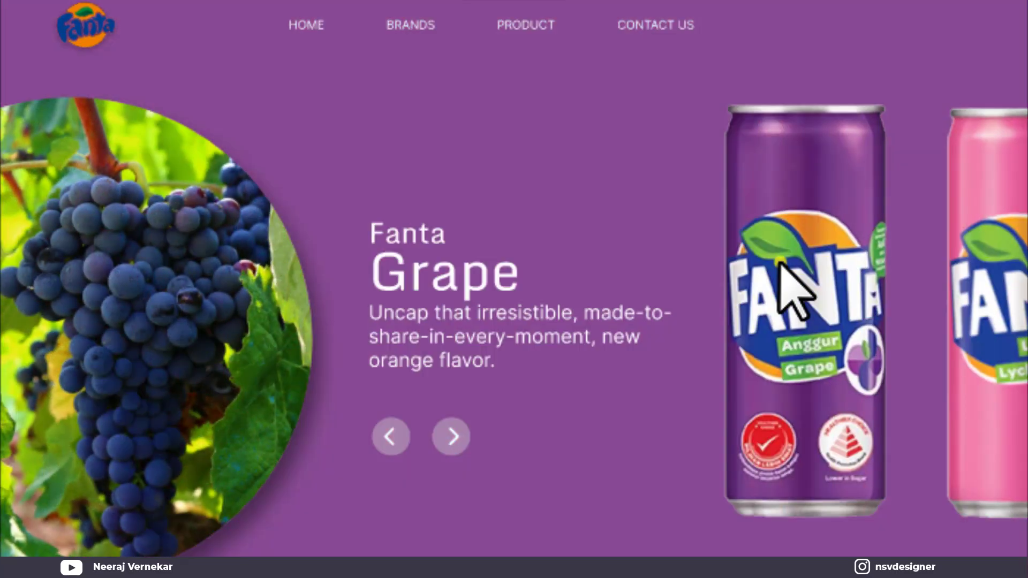